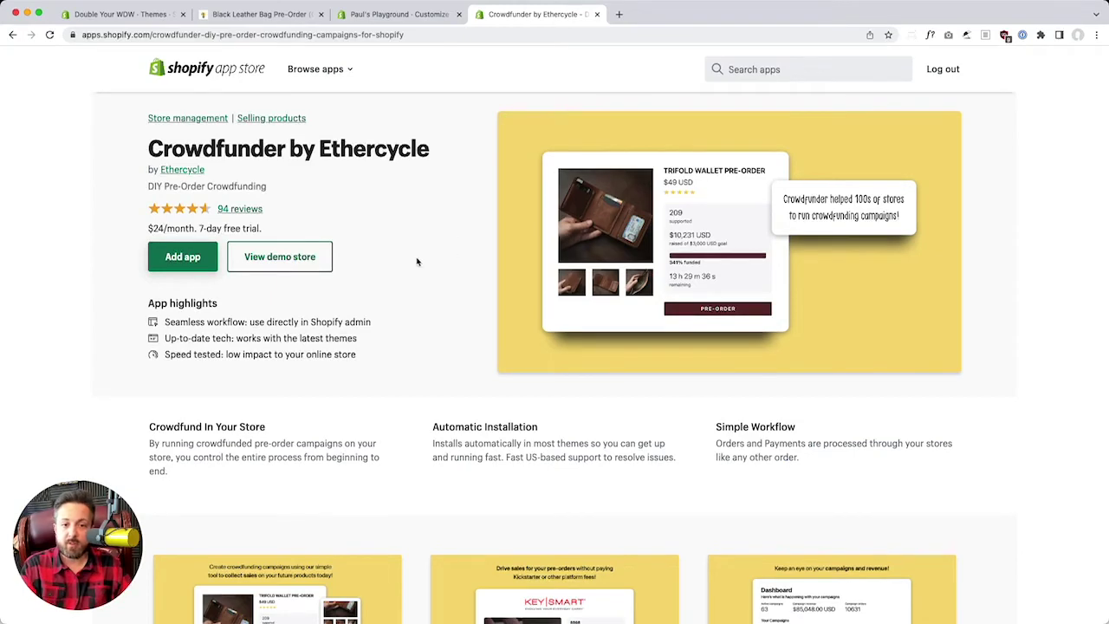
Step: Close the Crowdfunder by Ethercycle App Store tab to reveal the 79%-funded Black Leather Bag page
scroll(416, 262, up, 1)
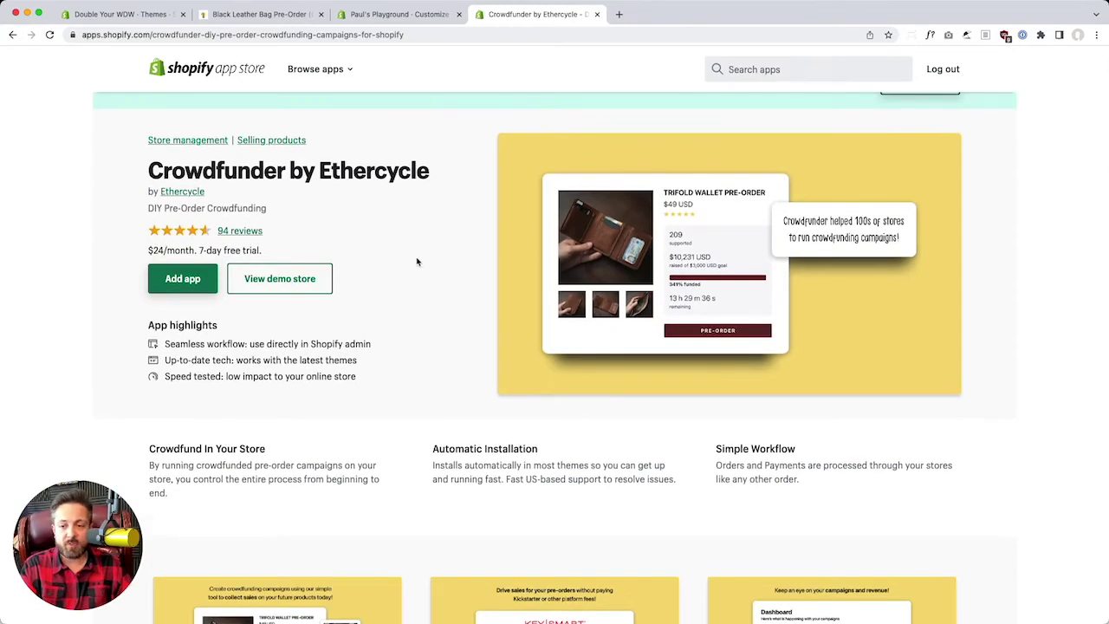
scroll(416, 262, up, 1)
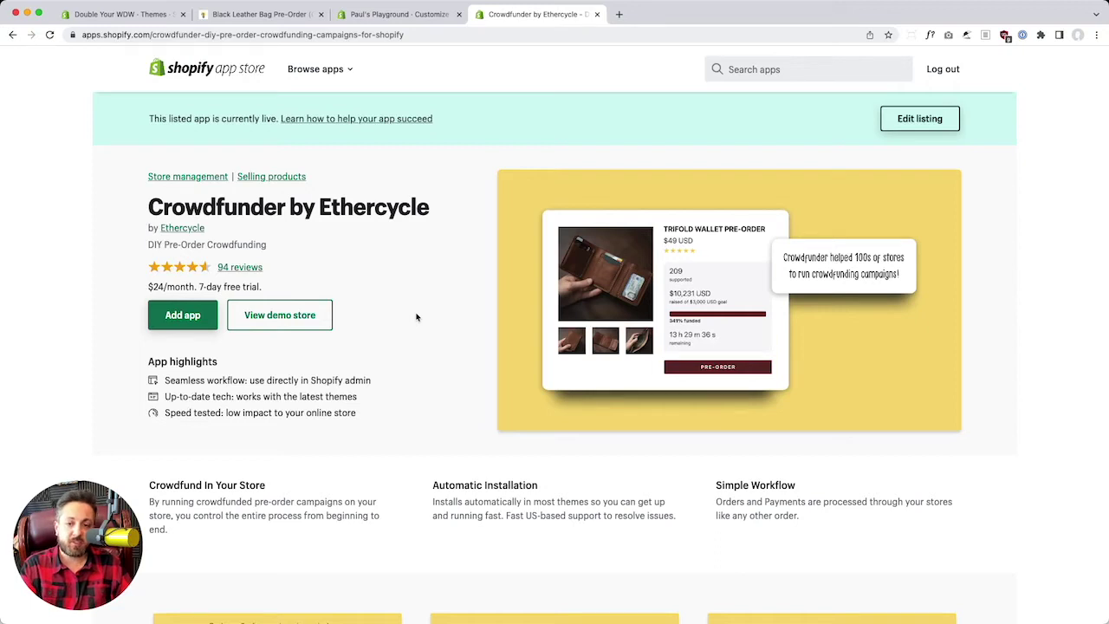
scroll(416, 318, down, 1)
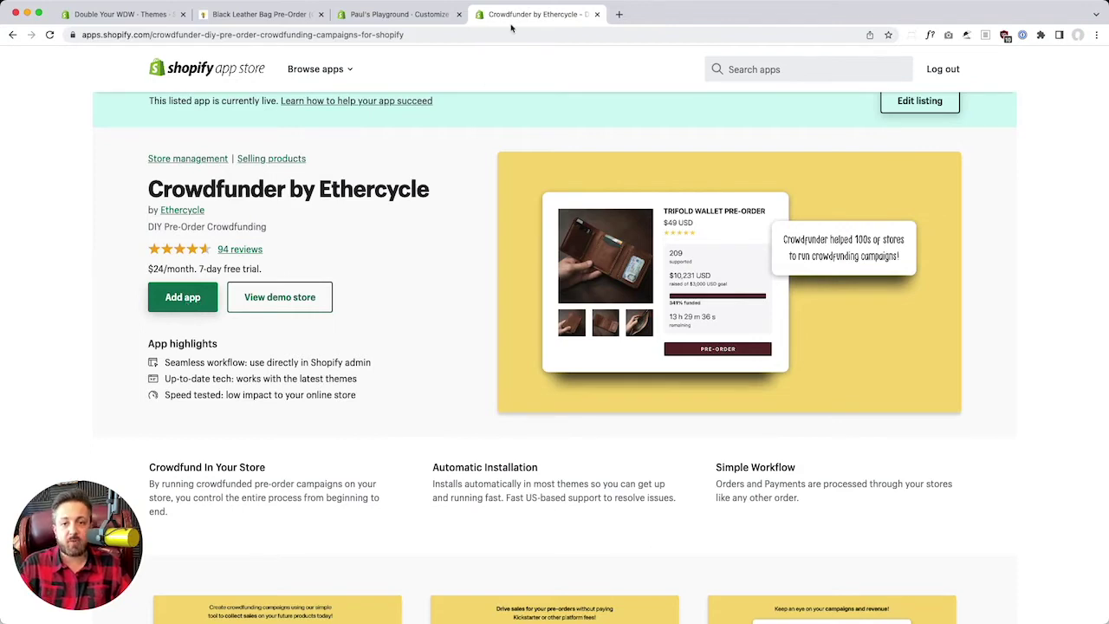
middle_click(534, 23)
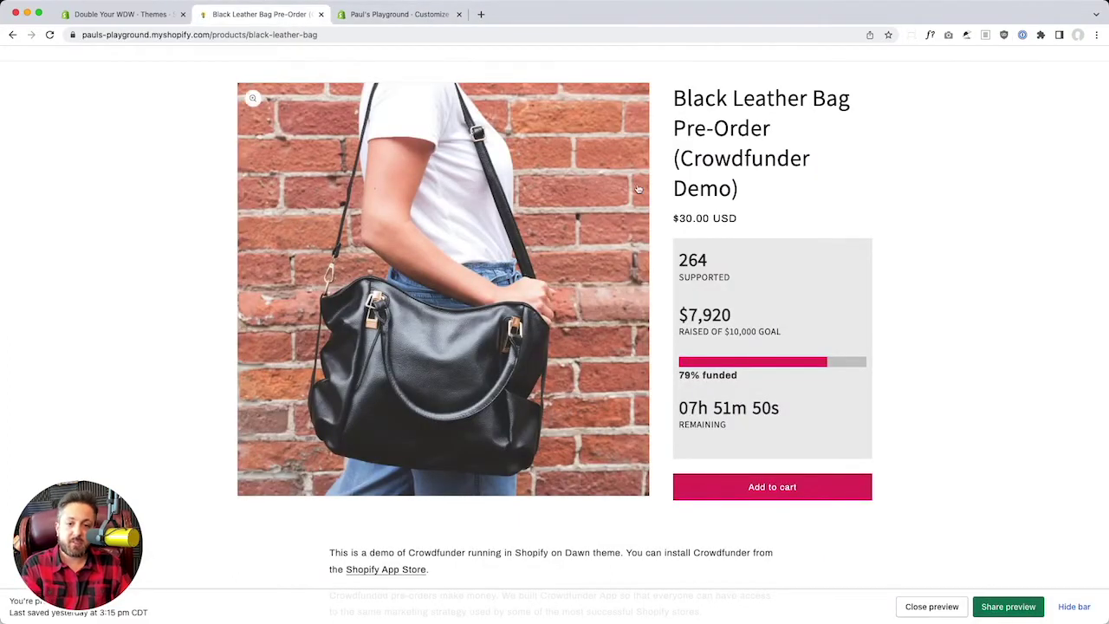
Step: Review the Black Leather Bag page, select its 264 supporter count, then go to the Themes admin
scroll(785, 218, up, 1)
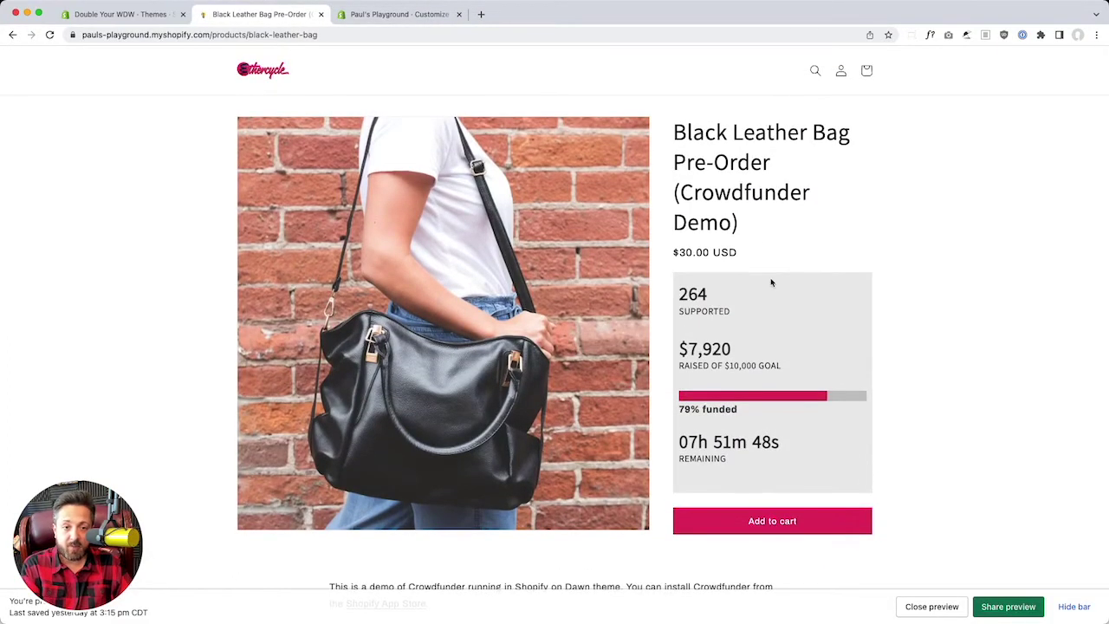
scroll(771, 283, down, 3)
scroll(553, 240, down, 6)
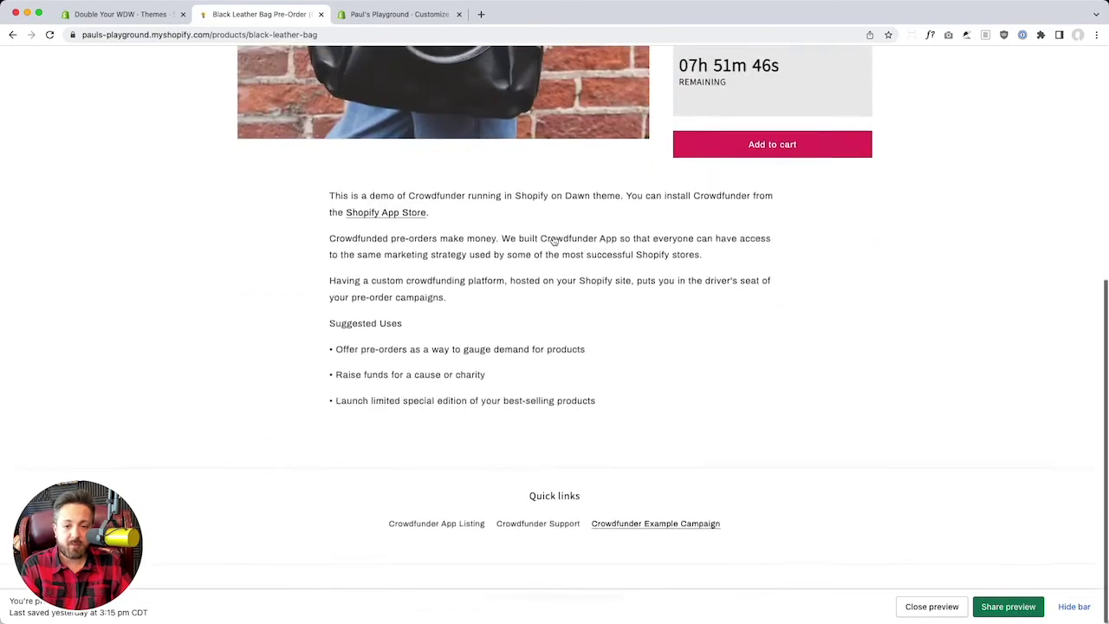
scroll(553, 236, up, 8)
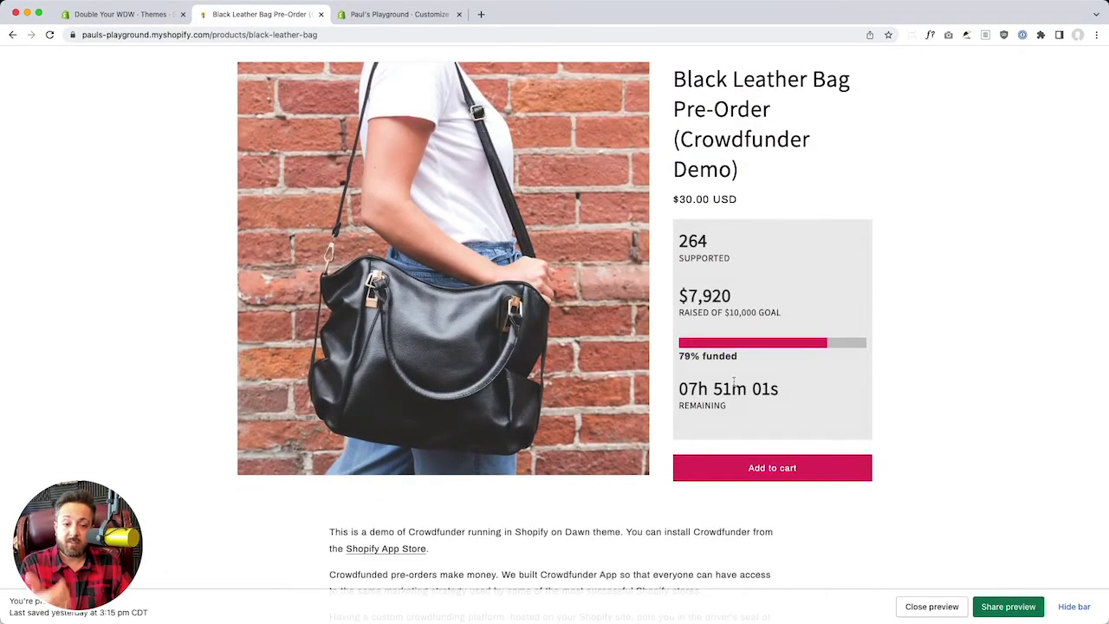
double_click(698, 243)
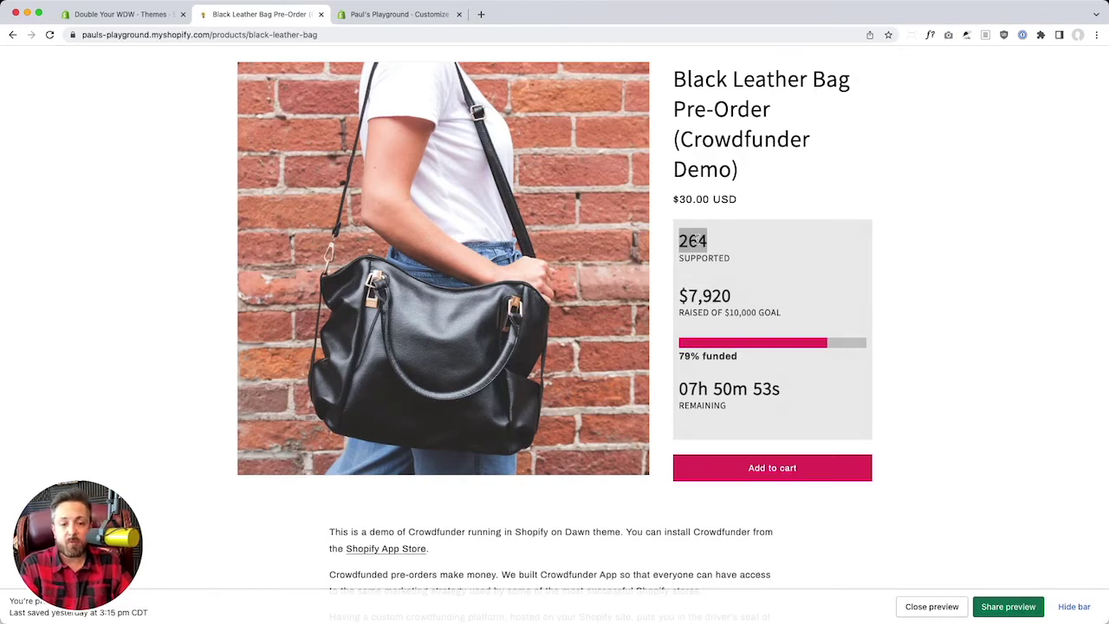
click(171, 4)
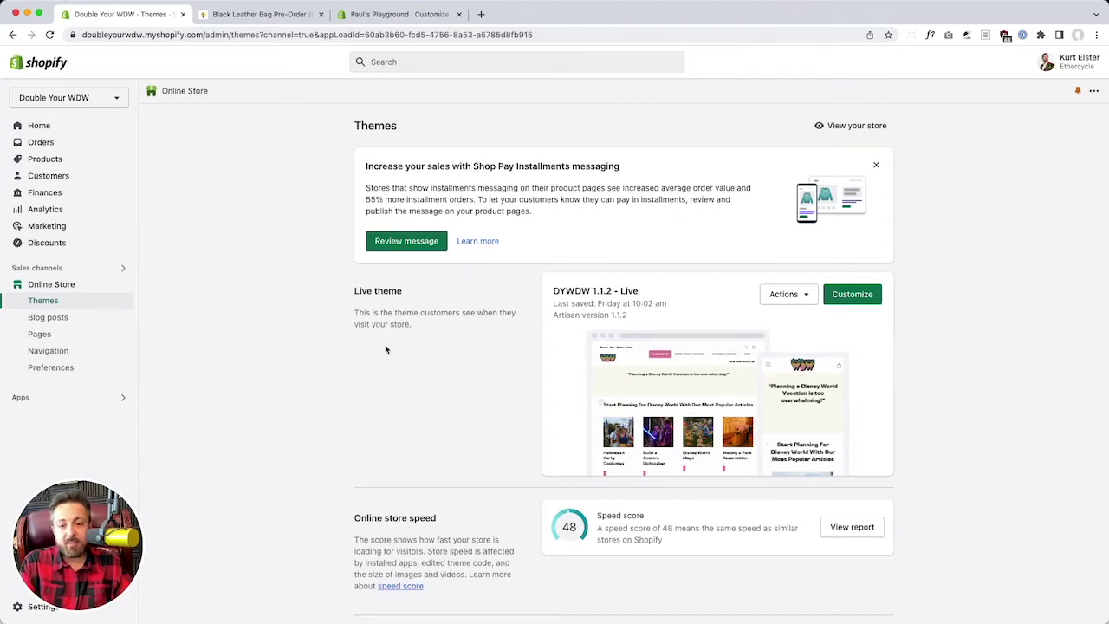
Step: In the theme editor, search 'black' and open the Black Leather Bag Pre-Order product template
click(390, 16)
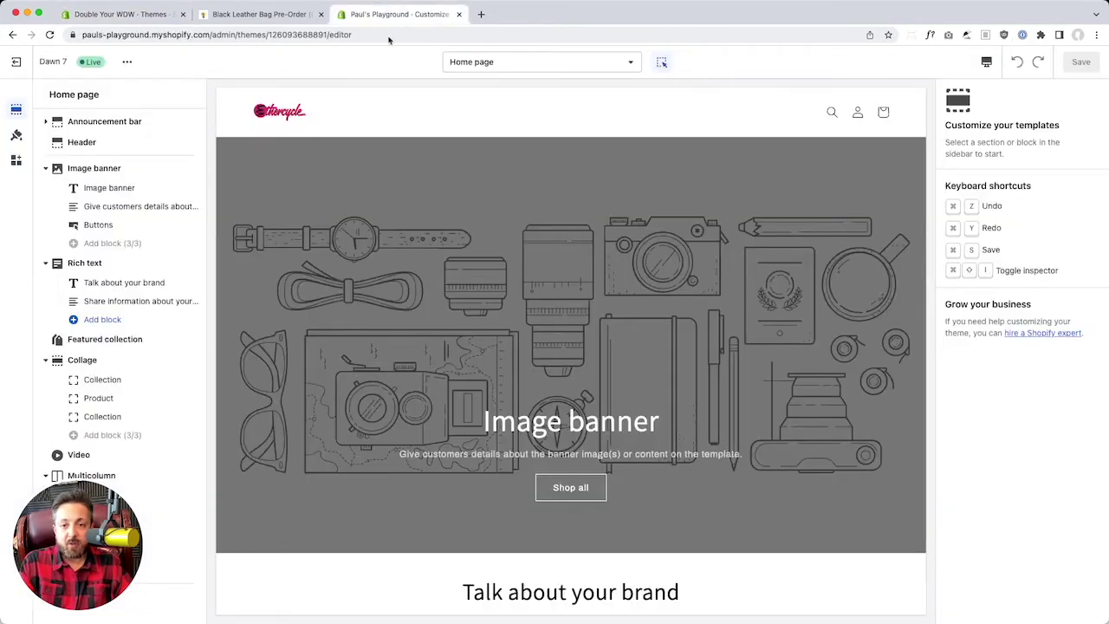
click(499, 68)
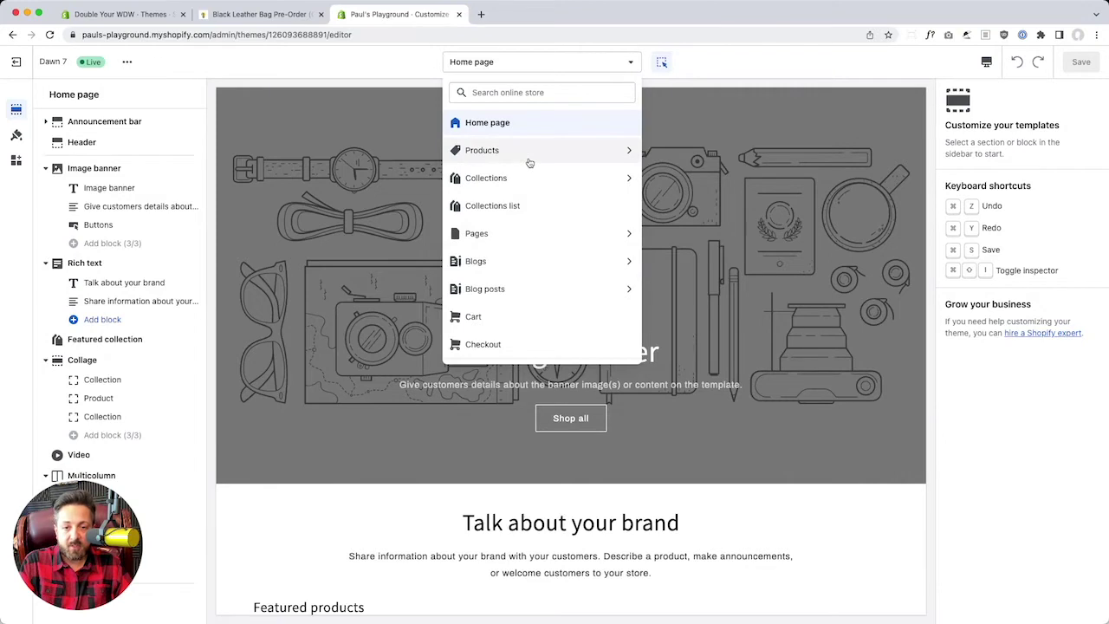
click(520, 92)
text(black)
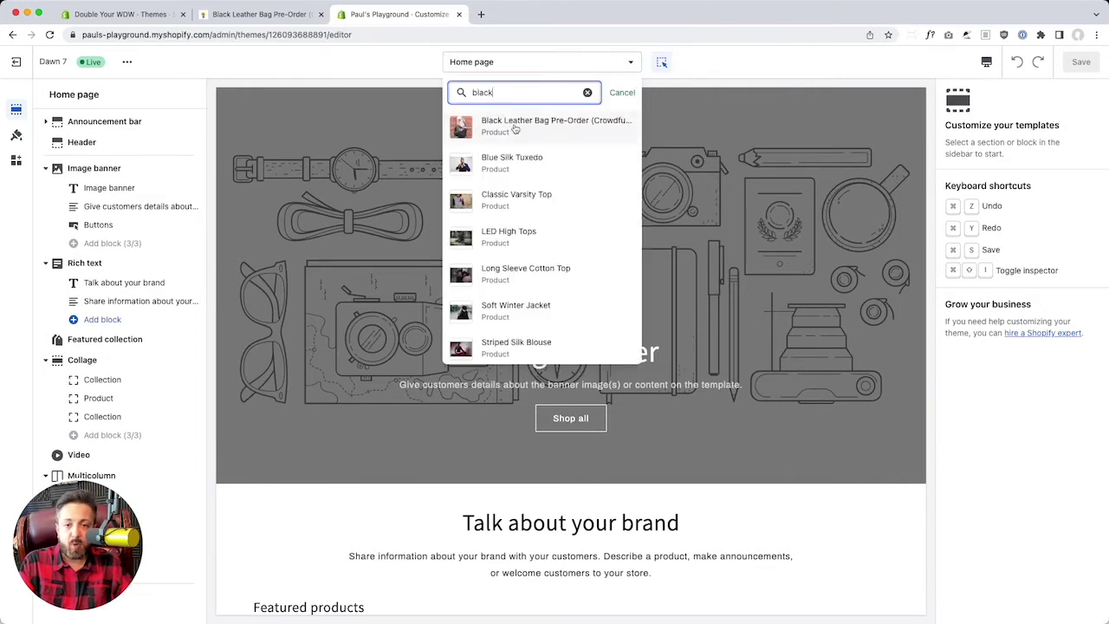
click(514, 123)
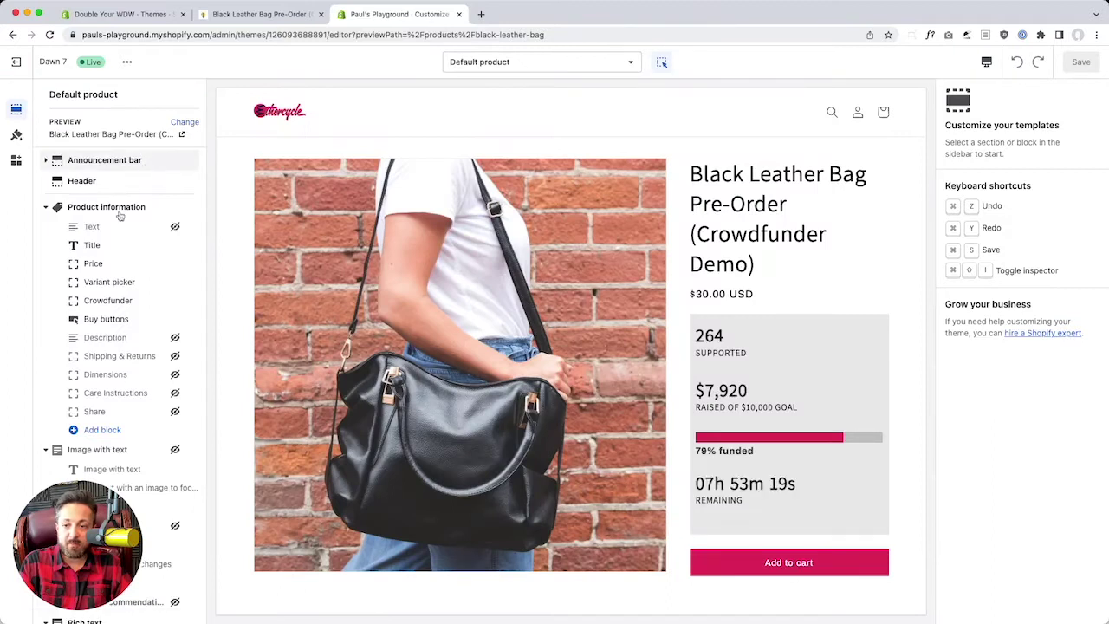
Step: Hide the Crowdfunder widget, then show it again on the product template
scroll(126, 277, down, 1)
scroll(125, 276, down, 5)
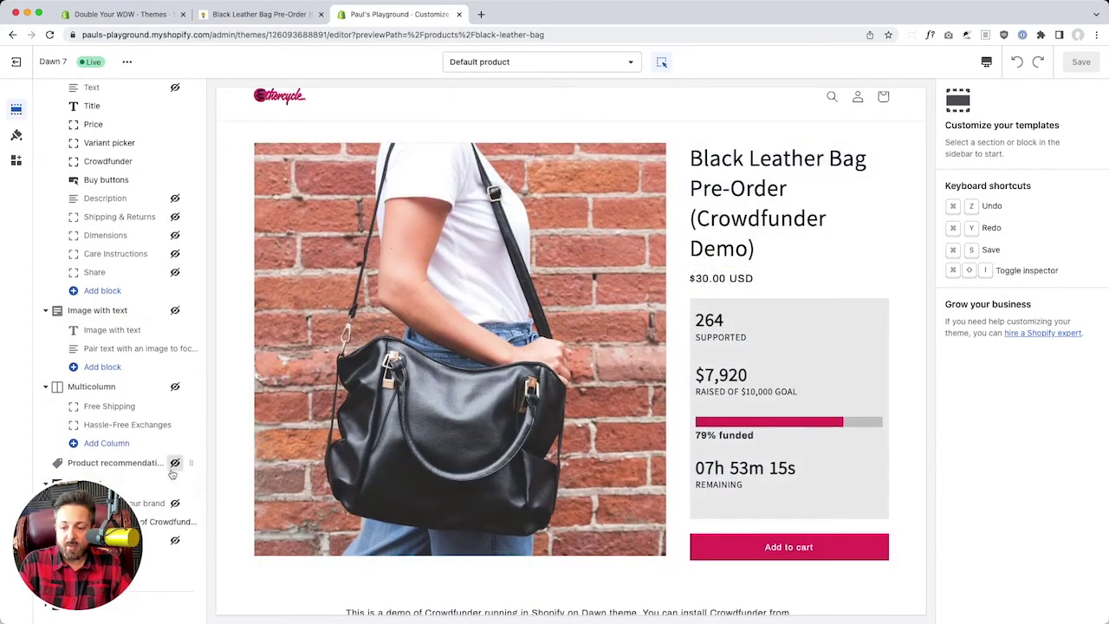
scroll(172, 474, up, 2)
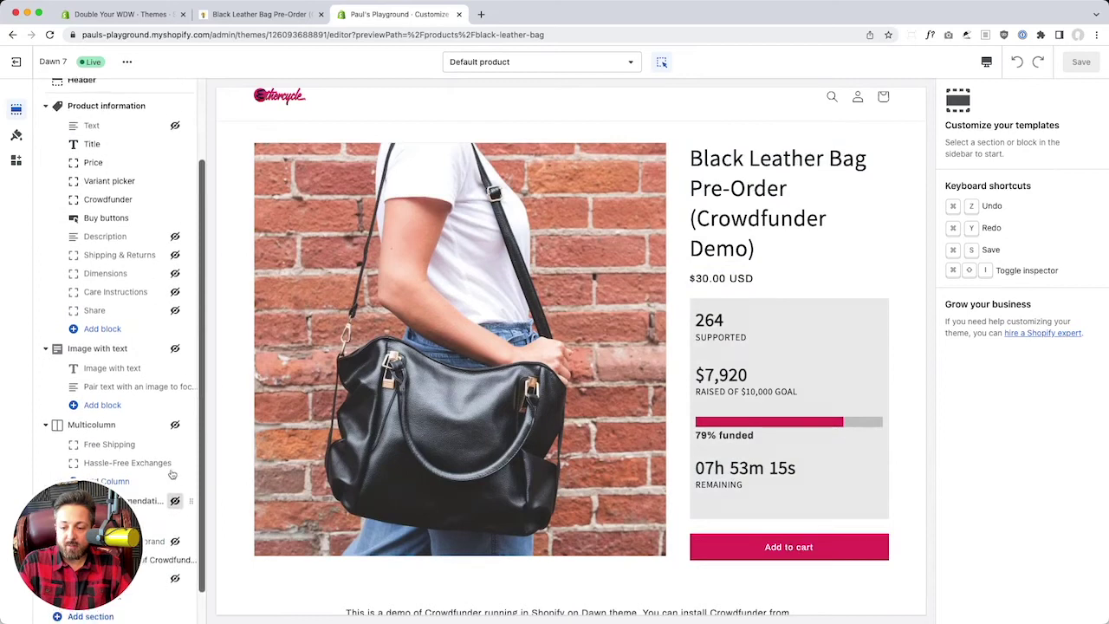
click(111, 619)
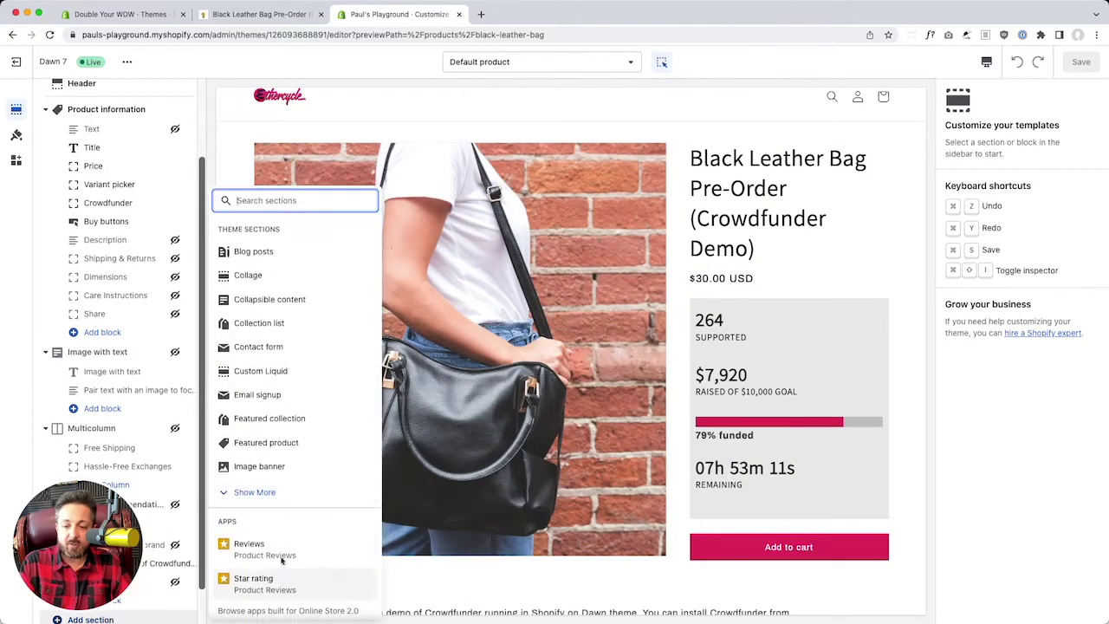
click(134, 616)
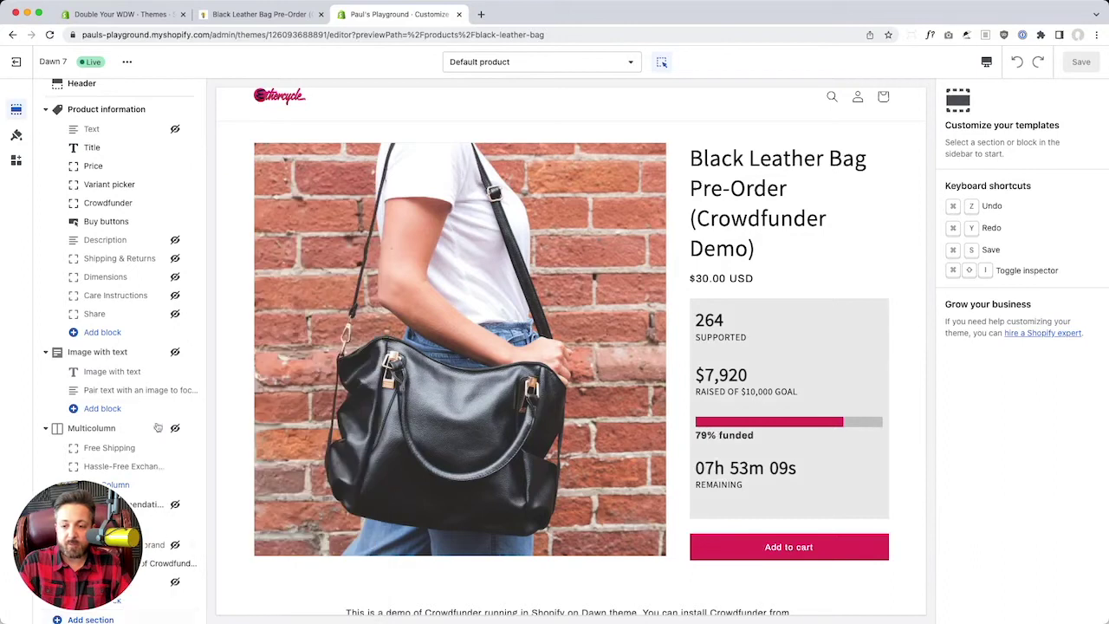
scroll(140, 260, up, 1)
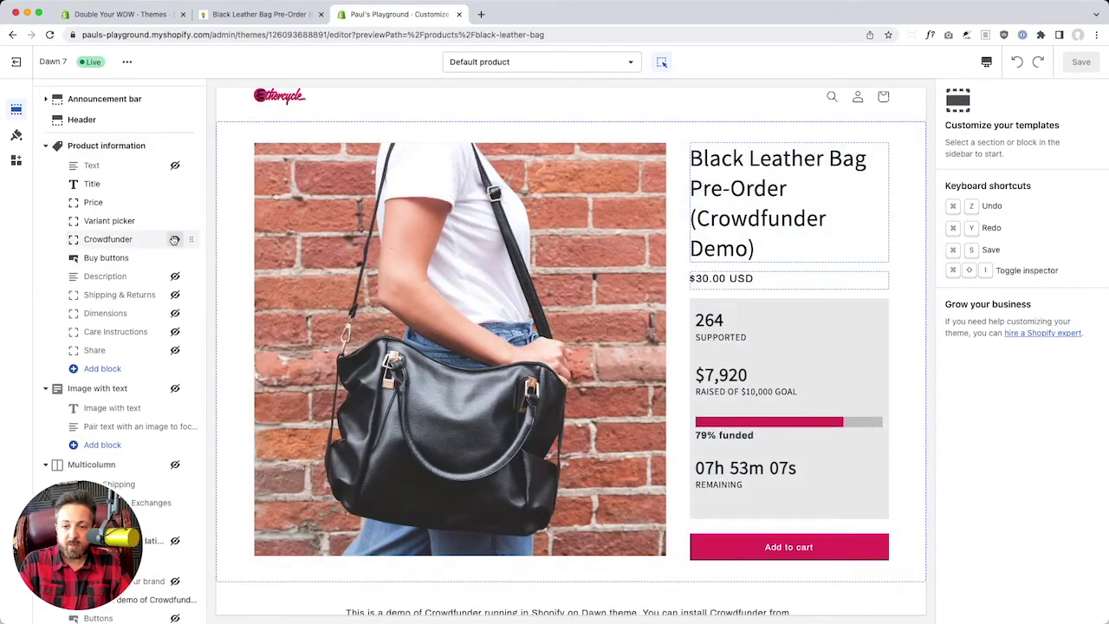
click(175, 239)
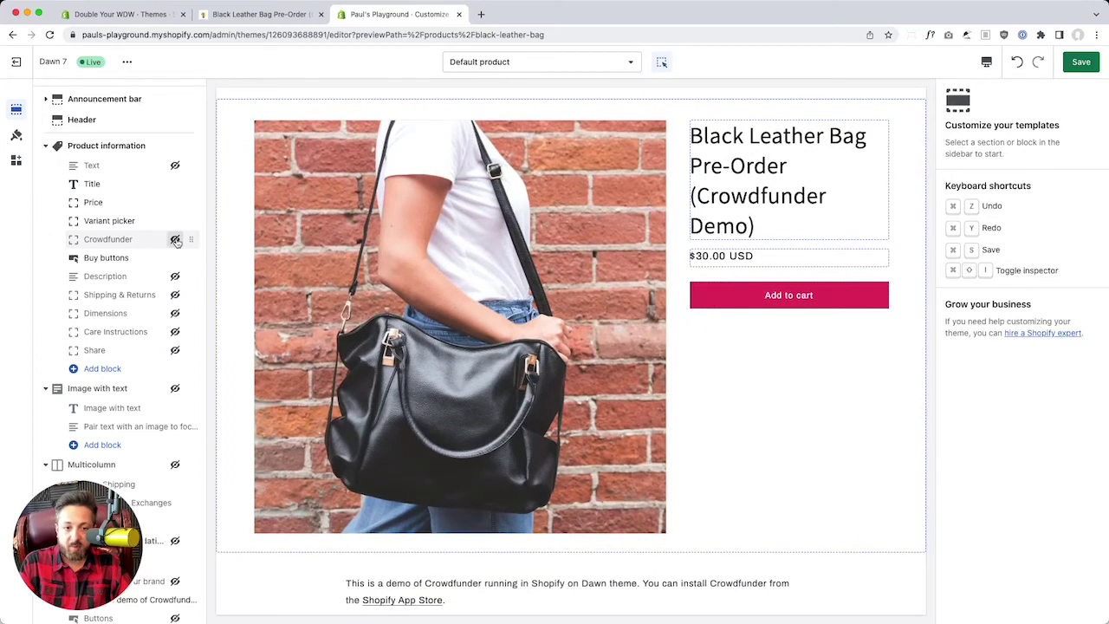
click(175, 239)
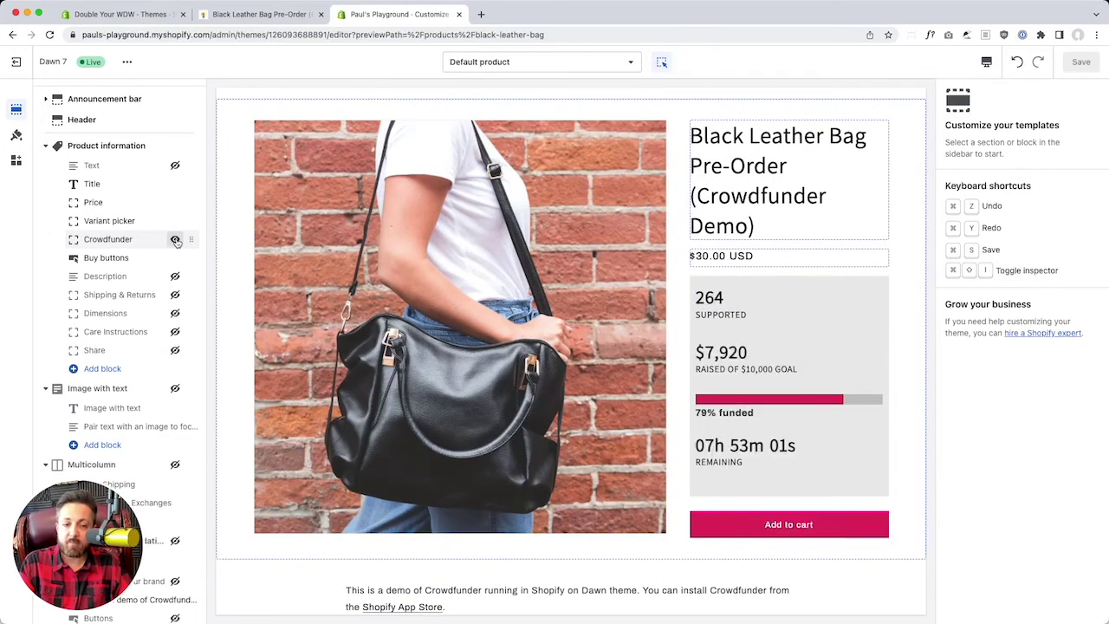
Step: Move the Crowdfunder block to sit directly below Price, then return to the Themes admin
drag(189, 239, 173, 201)
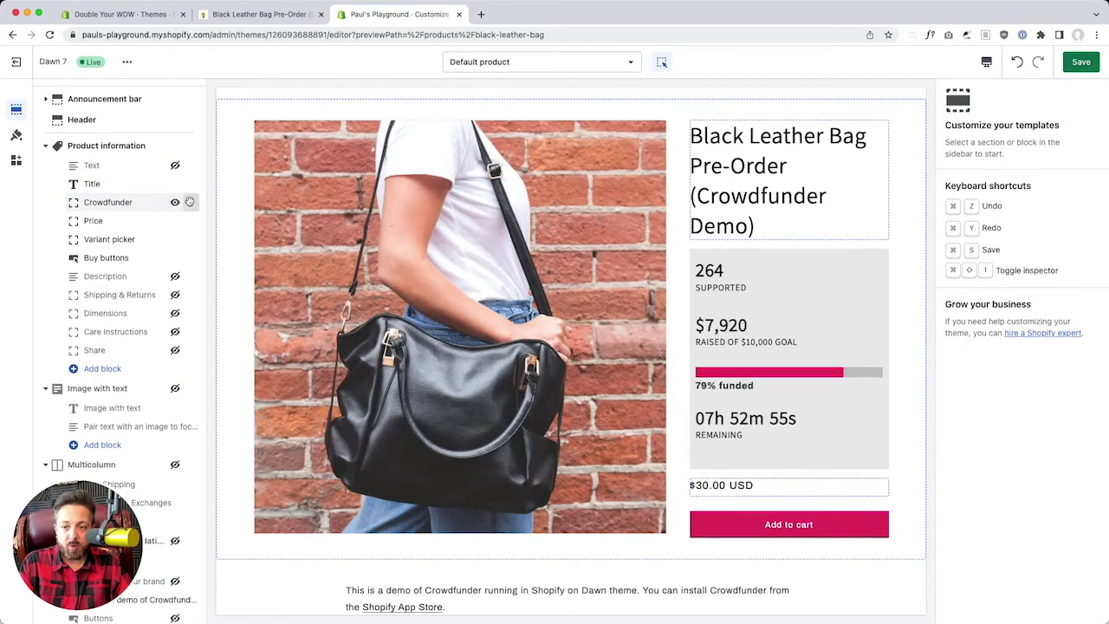
drag(189, 202, 186, 221)
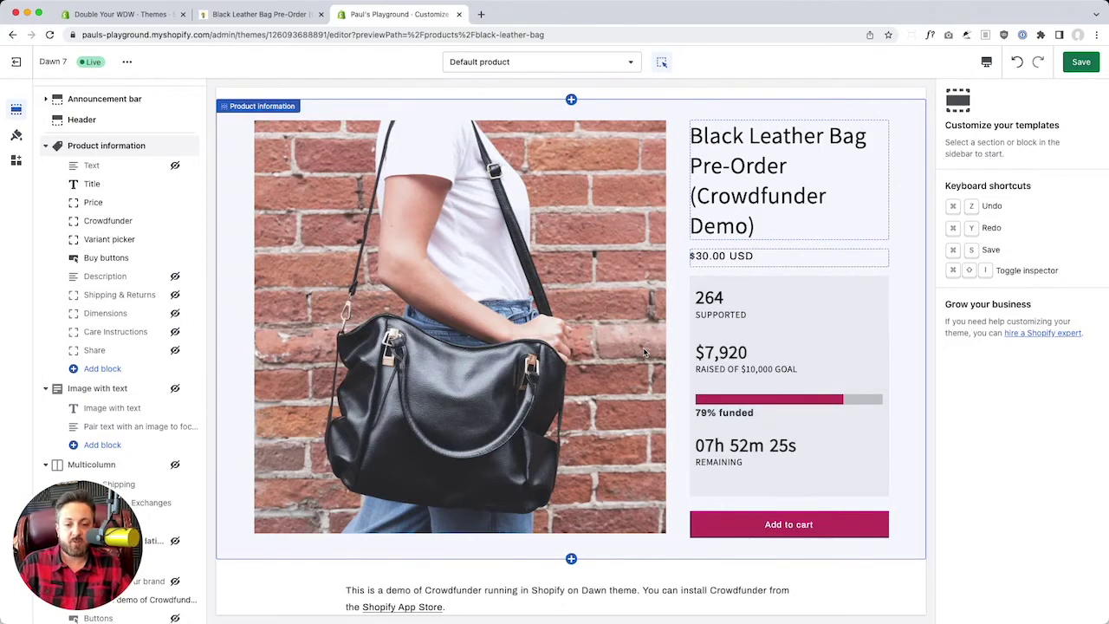
scroll(645, 351, up, 1)
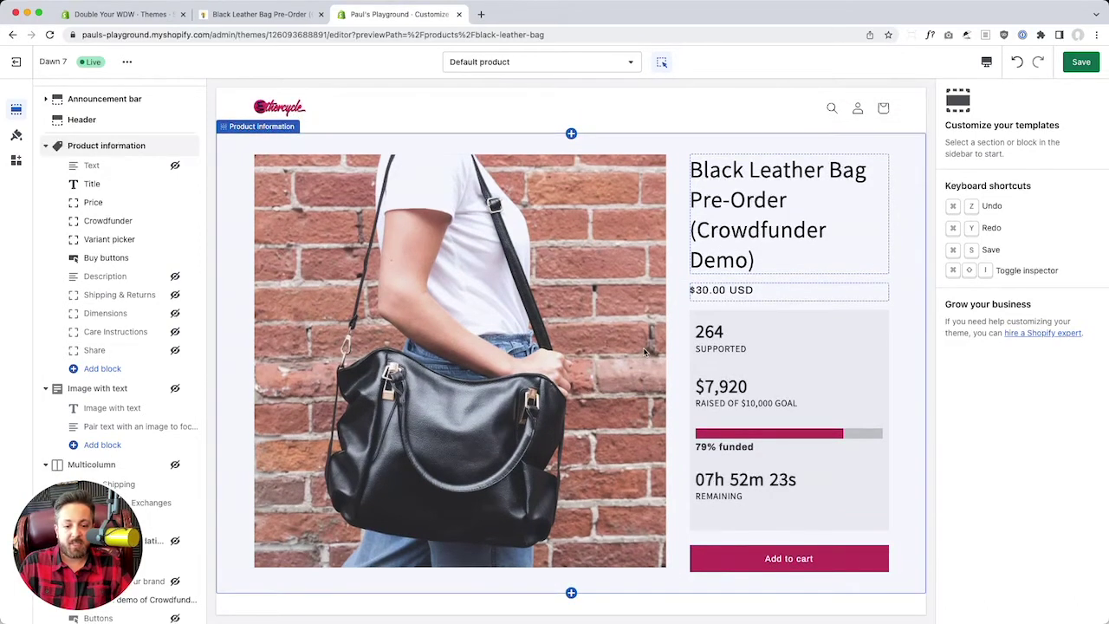
key(super+1)
scroll(371, 309, down, 3)
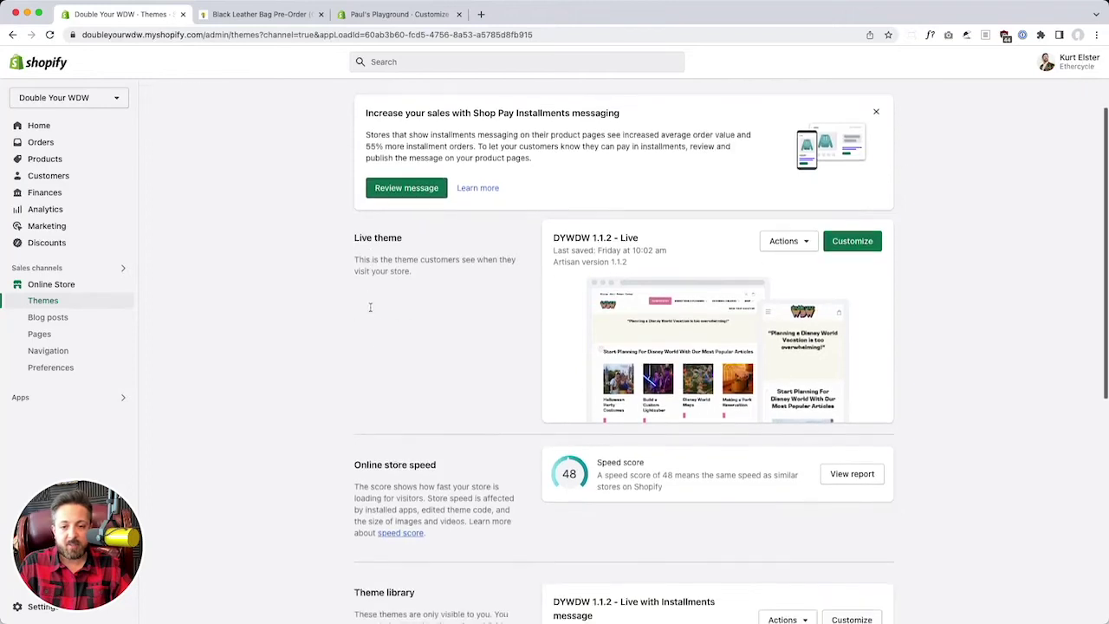
Step: Install Crowdfunder into DYWDW 1.1.2 - Live, overwriting both snippets with recommended versions
click(56, 403)
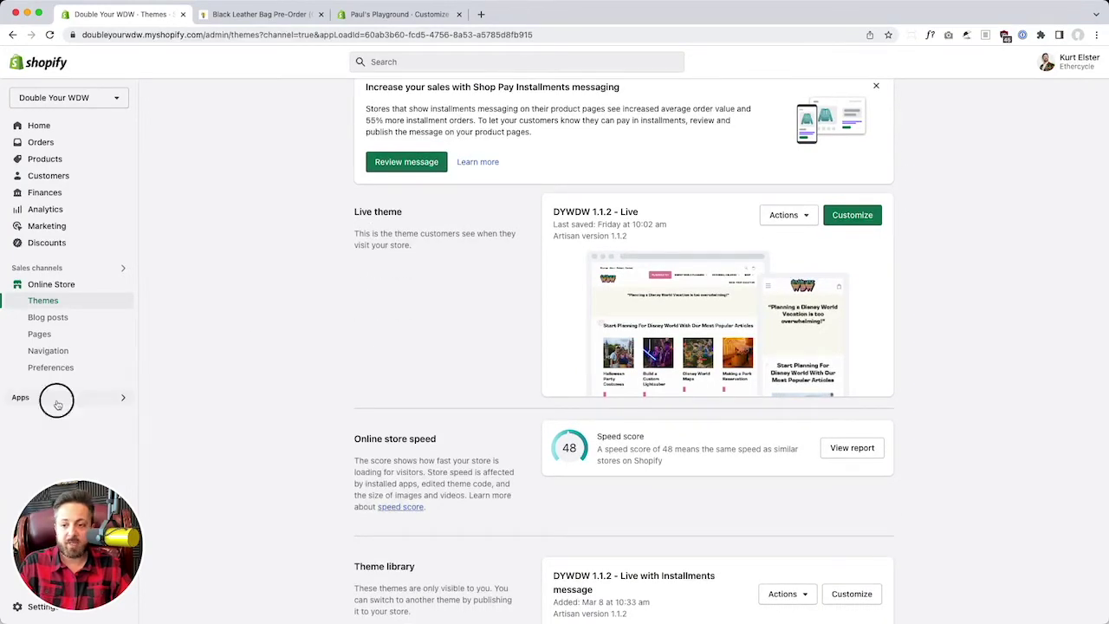
click(492, 108)
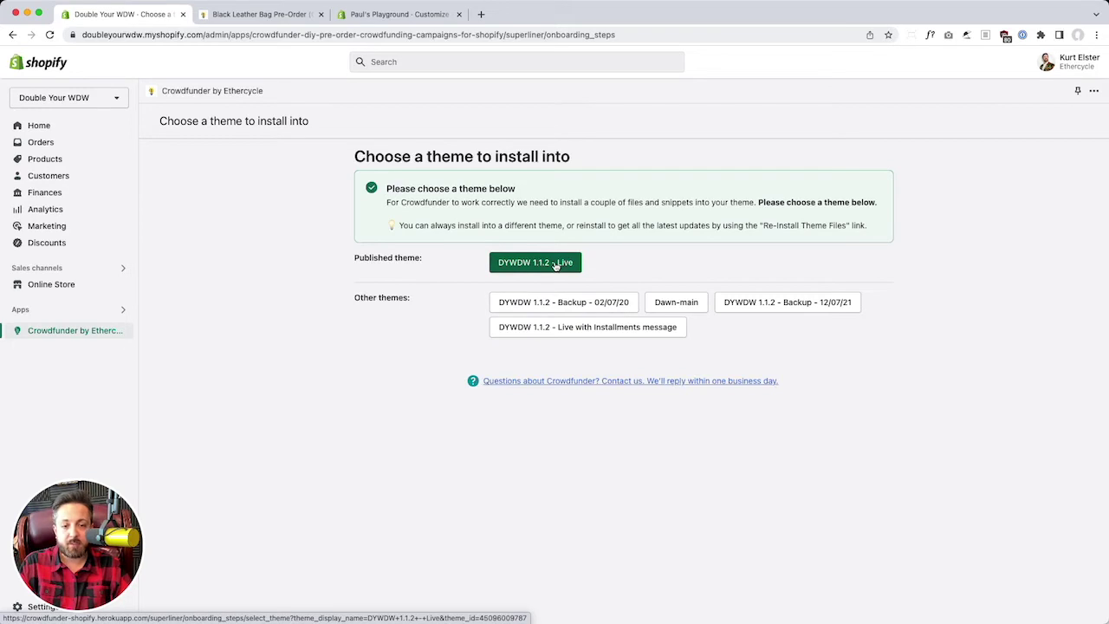
click(555, 265)
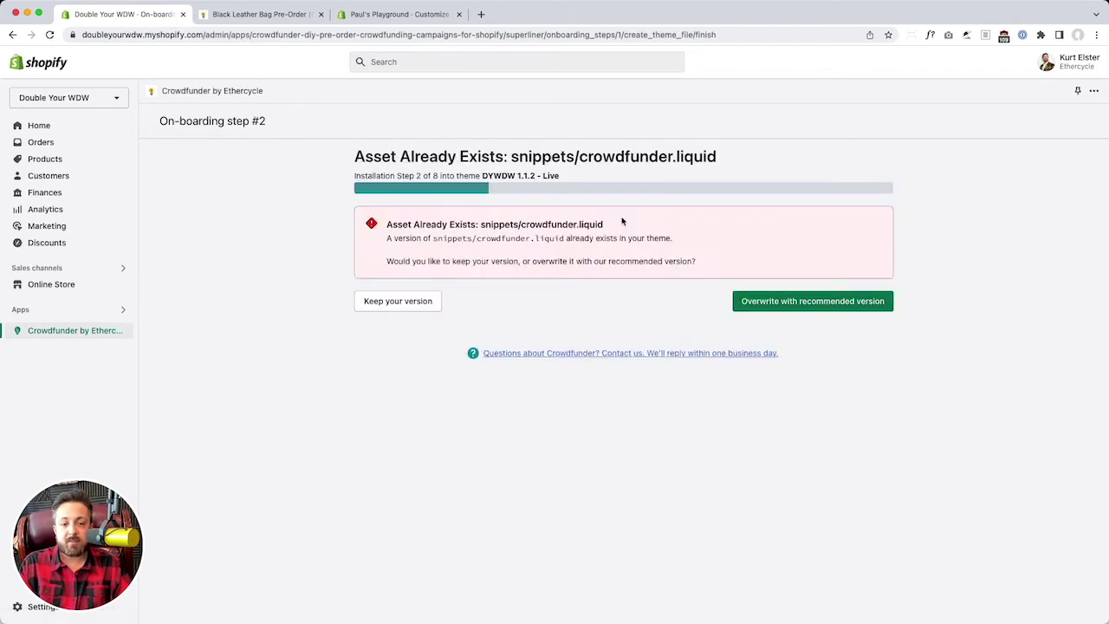
click(777, 303)
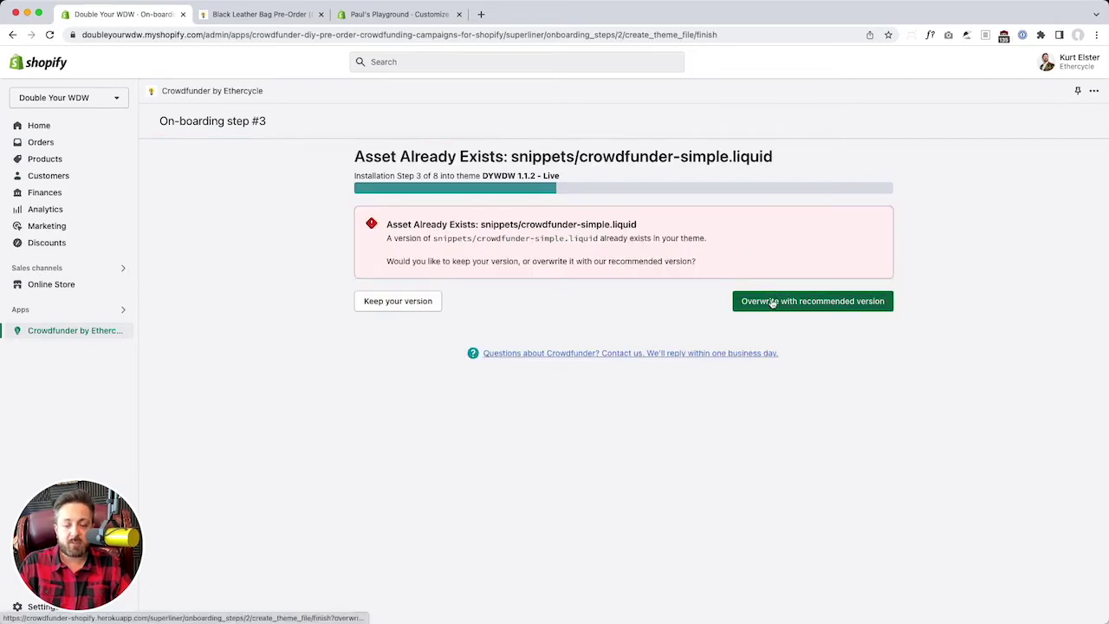
click(770, 302)
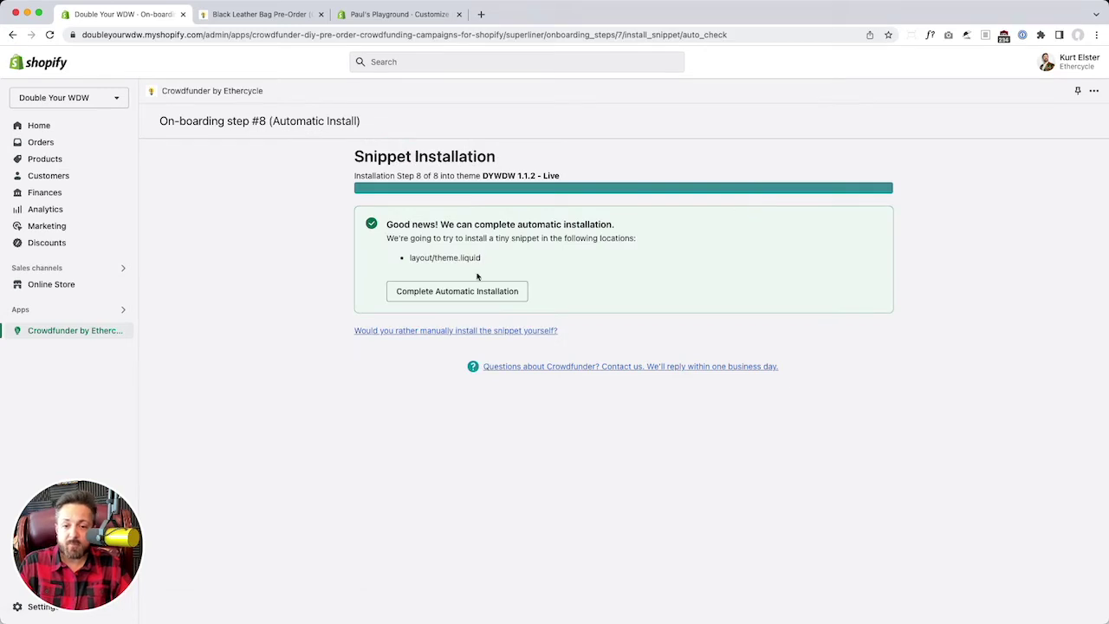
click(472, 291)
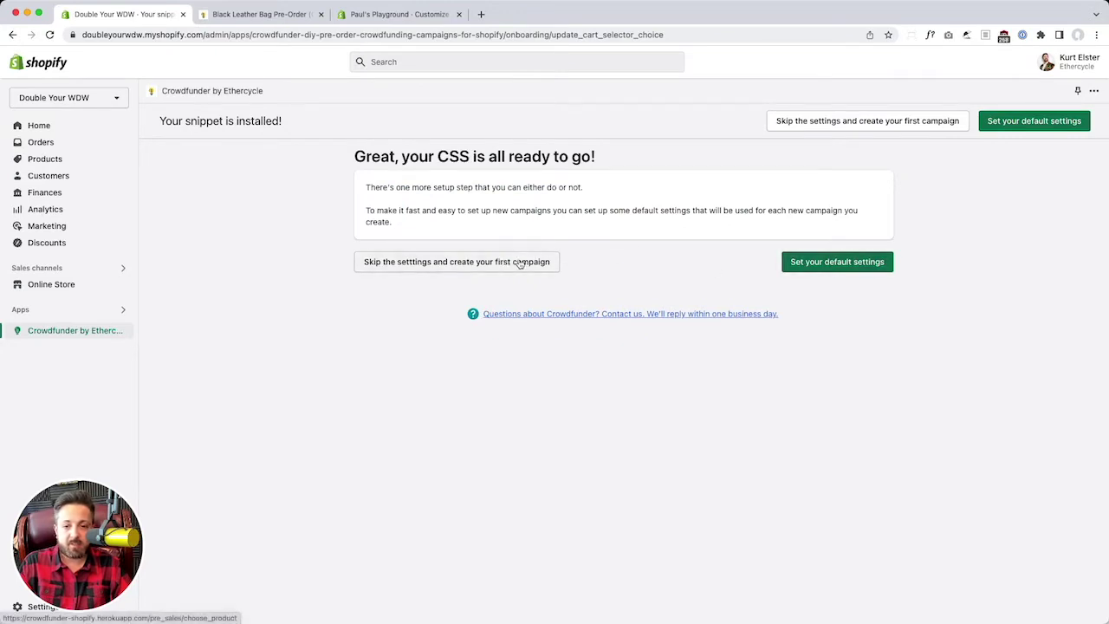
click(520, 263)
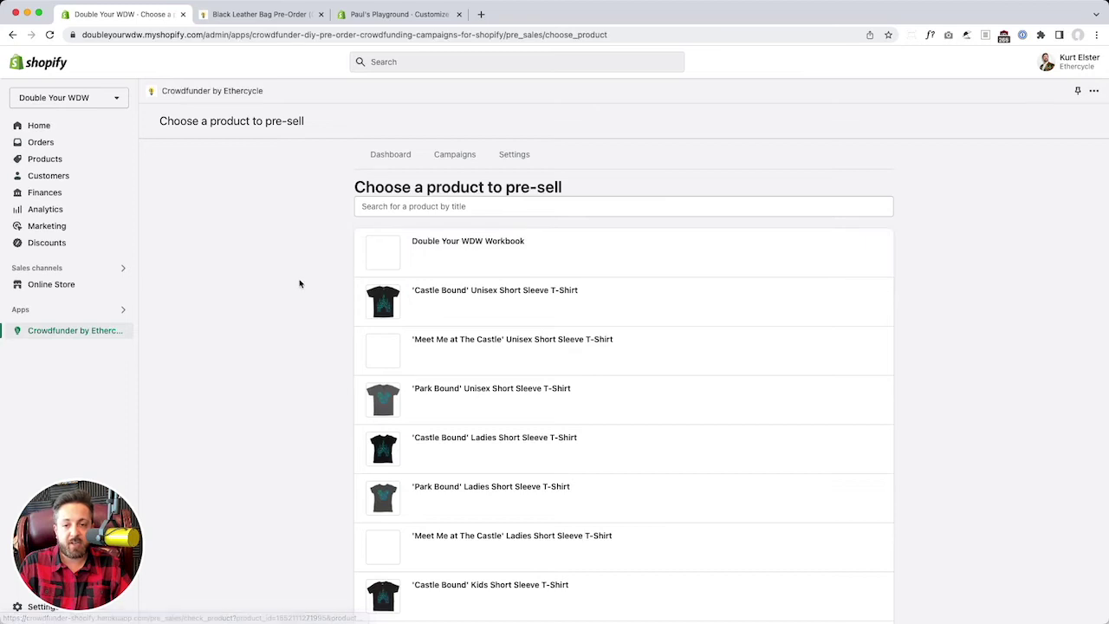
Step: Pick the 'Meet Me at The Castle' Ladies T-shirt for pre-sale, review its inventory warnings, and open Products in a new tab
scroll(300, 284, down, 3)
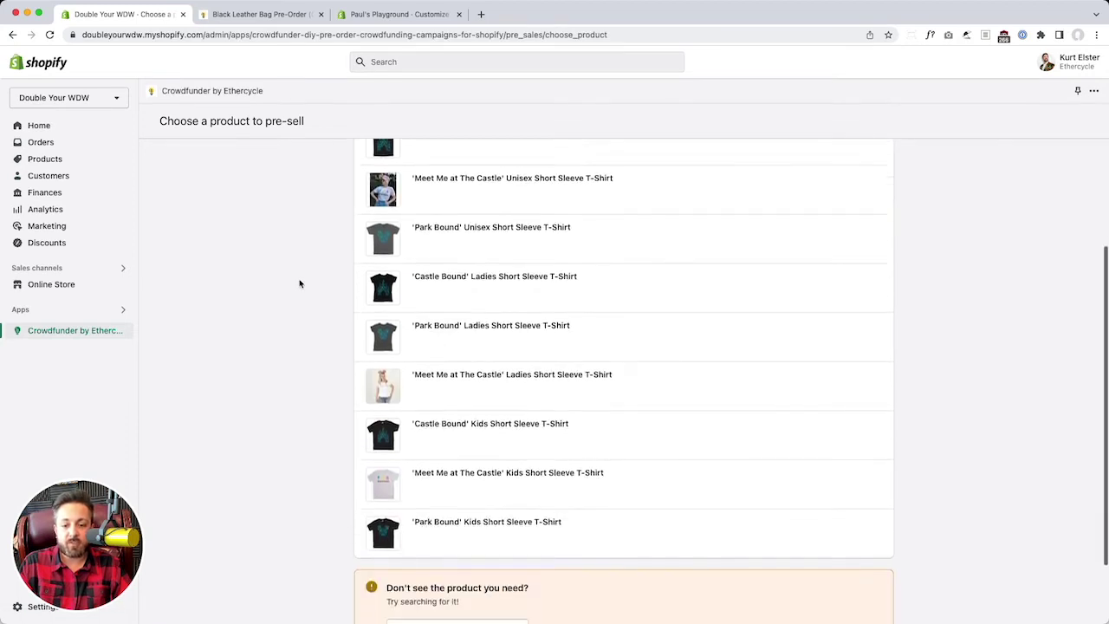
scroll(300, 283, down, 2)
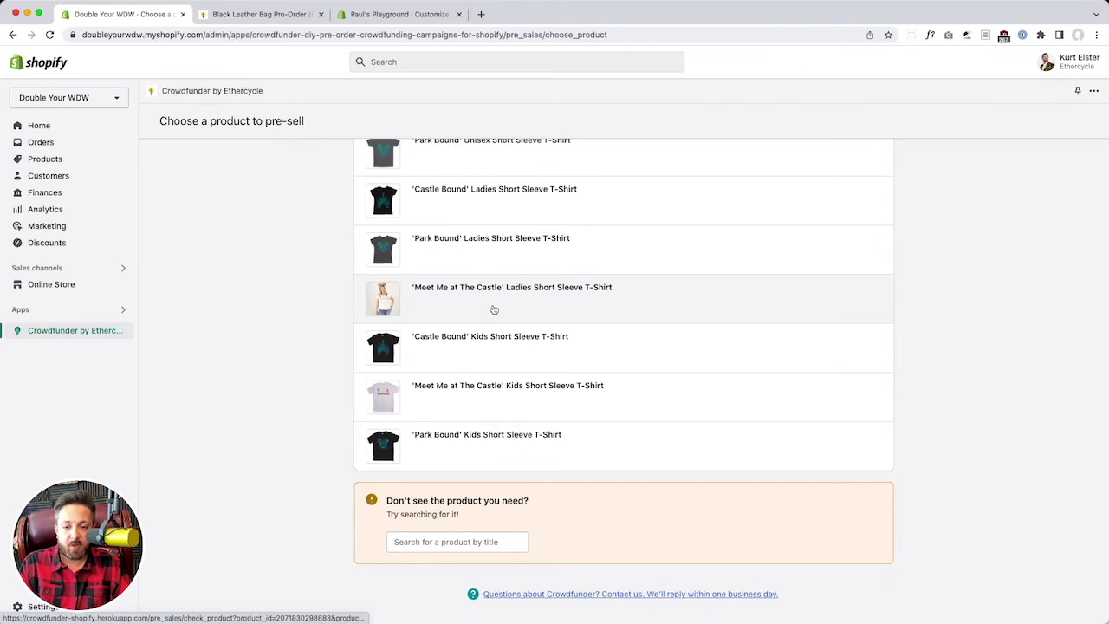
click(494, 309)
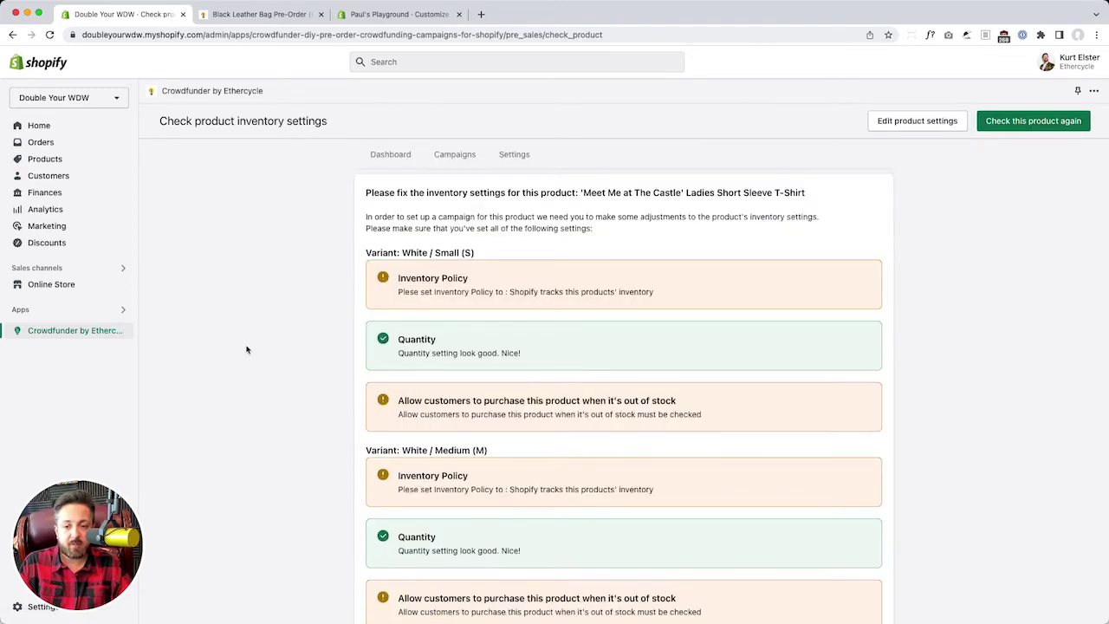
scroll(246, 349, down, 1)
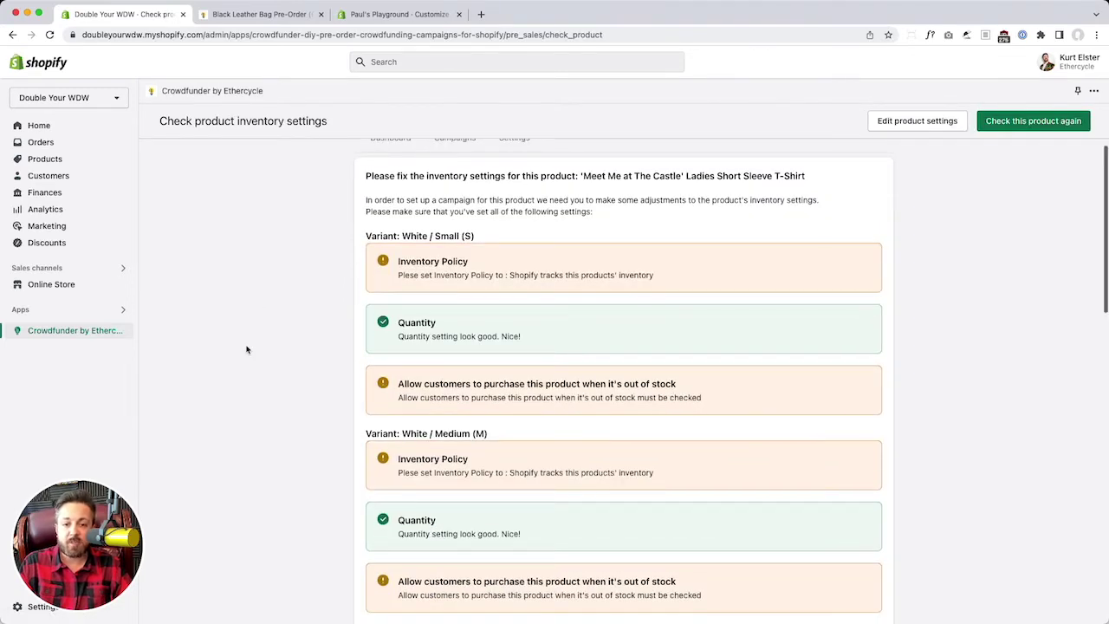
scroll(246, 350, down, 3)
scroll(247, 349, down, 7)
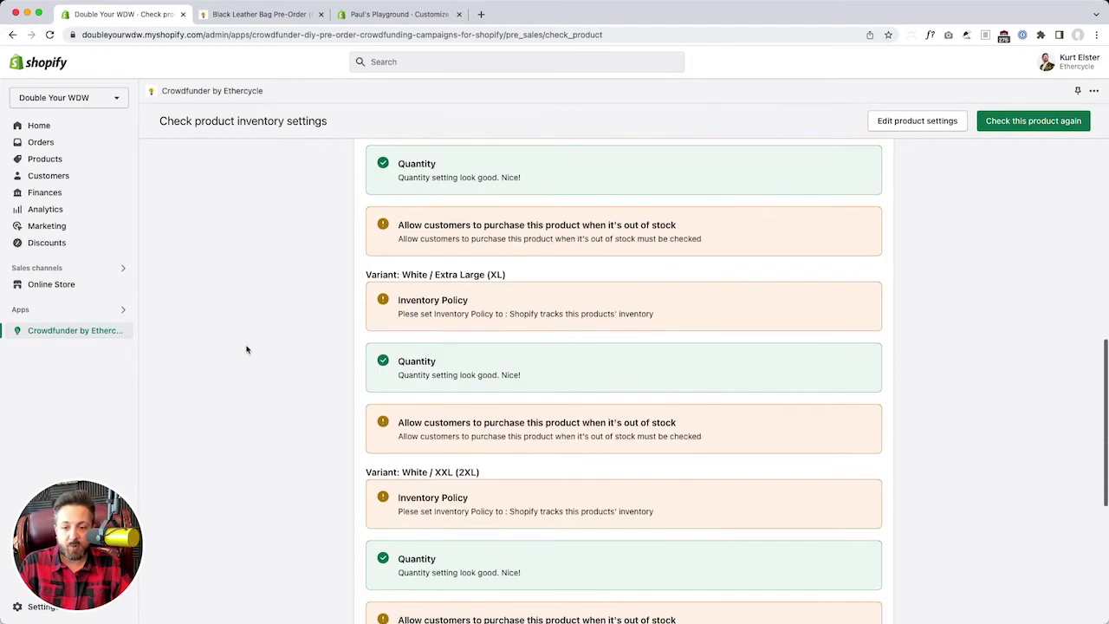
scroll(246, 338, up, 10)
super+click(100, 161)
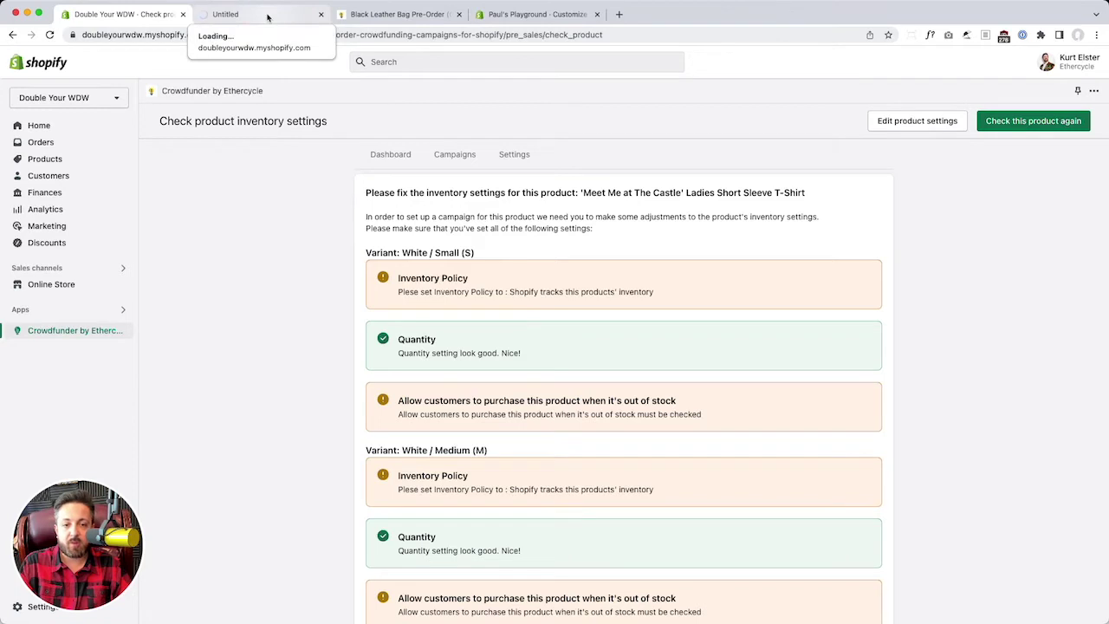
click(268, 17)
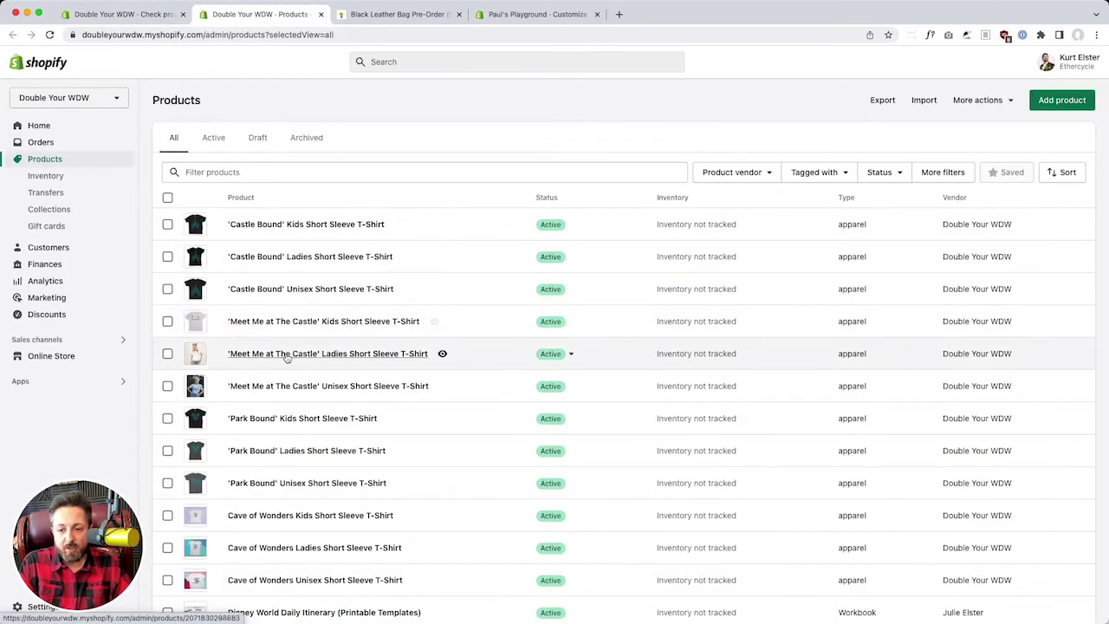
Step: Duplicate the Castle Ladies T-shirt as active 'Pre-Order Campaign: EXCLUSIVE SHIRT', including its images
click(289, 355)
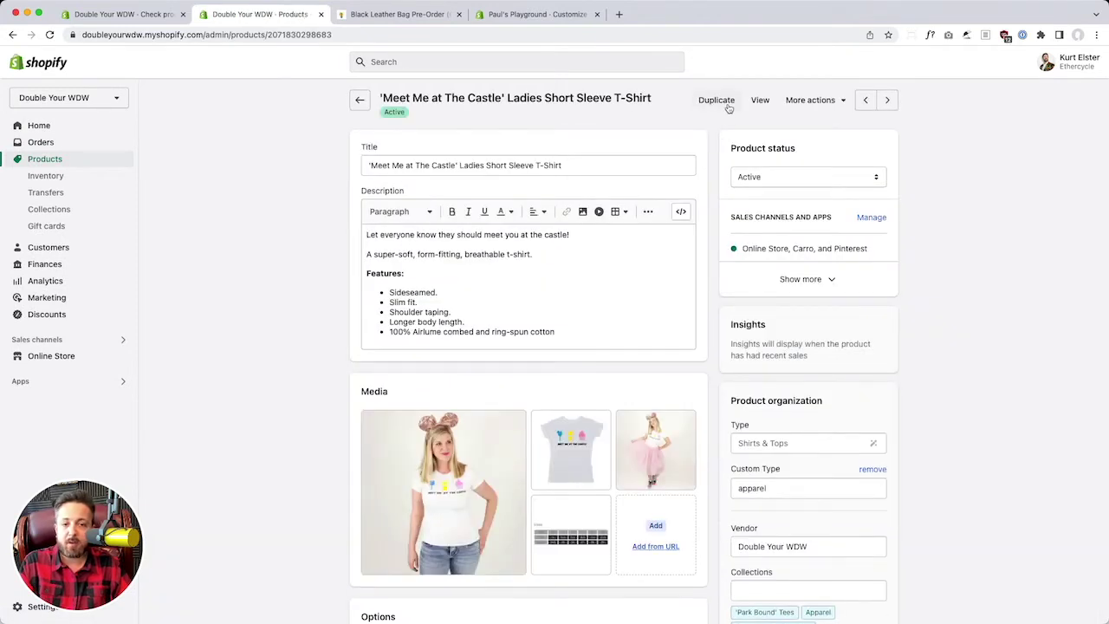
click(727, 101)
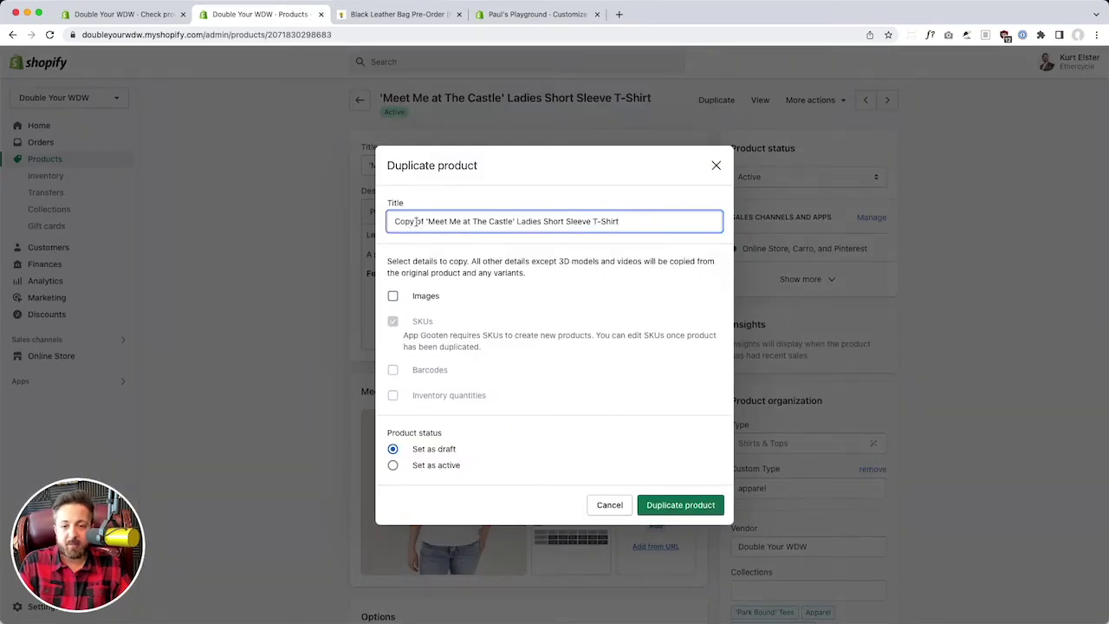
key(super+a)
text(Crowd)
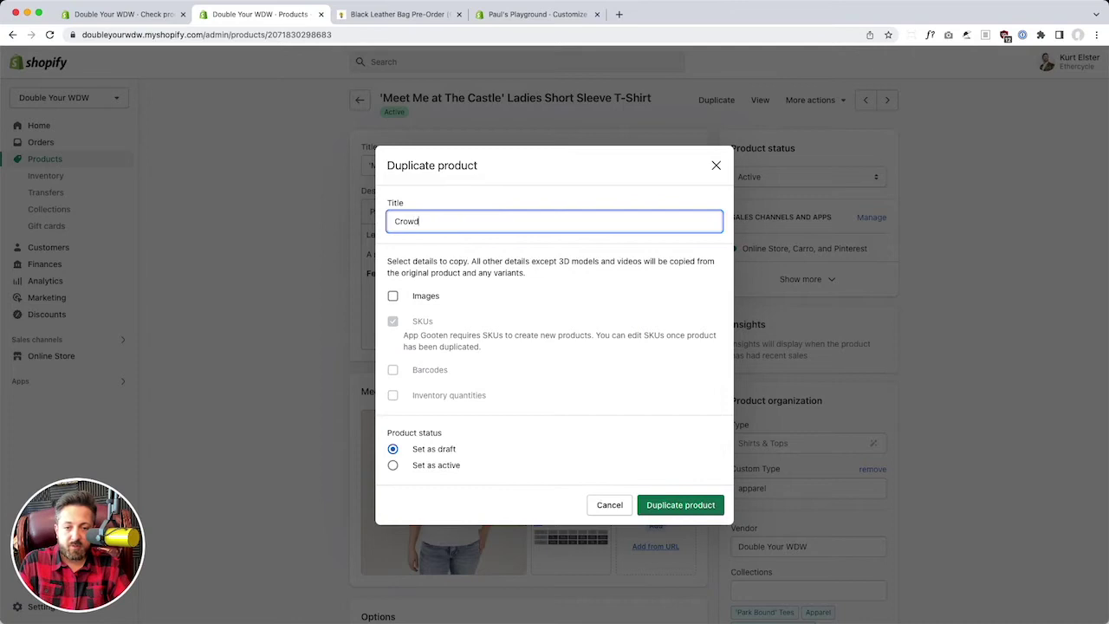
key(super+a)
text(Pr)
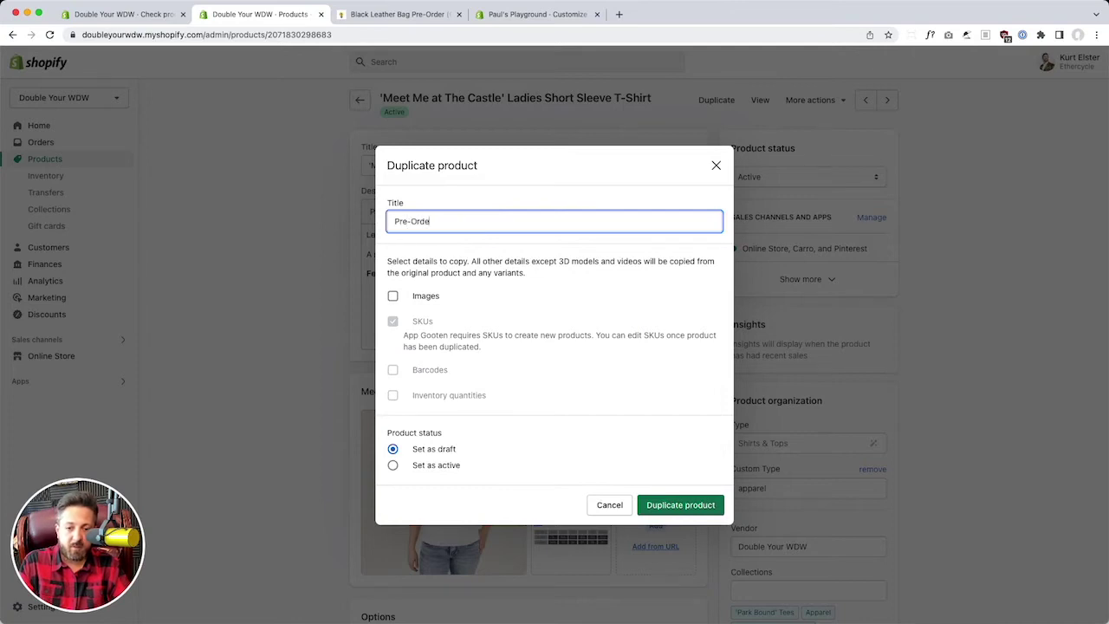
text(r Campa)
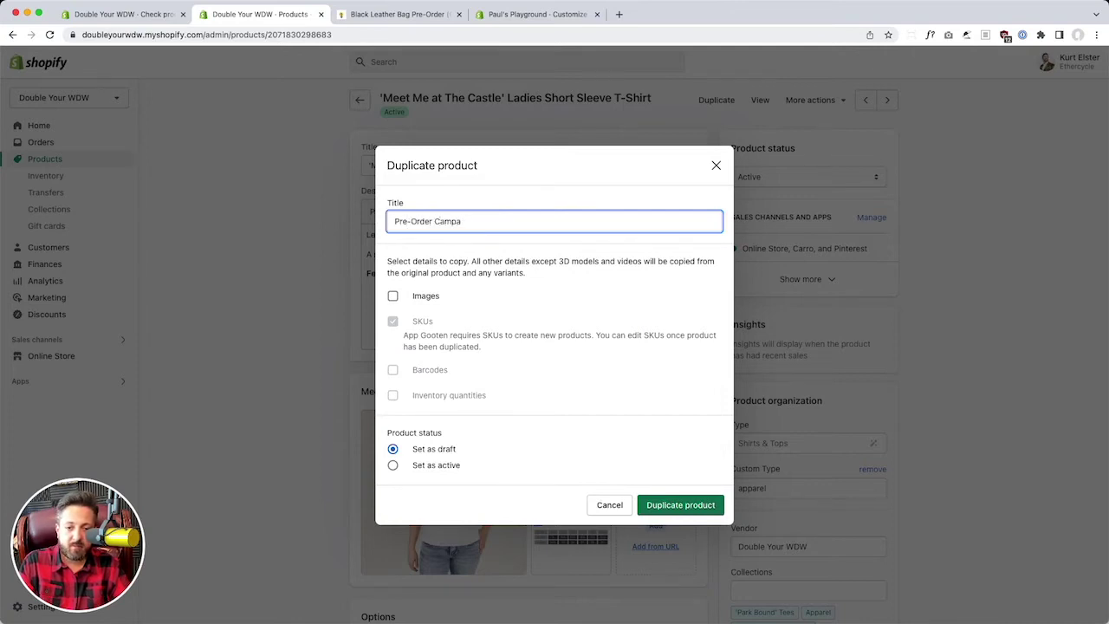
text(ign: EXCLUSIVE SHIRT)
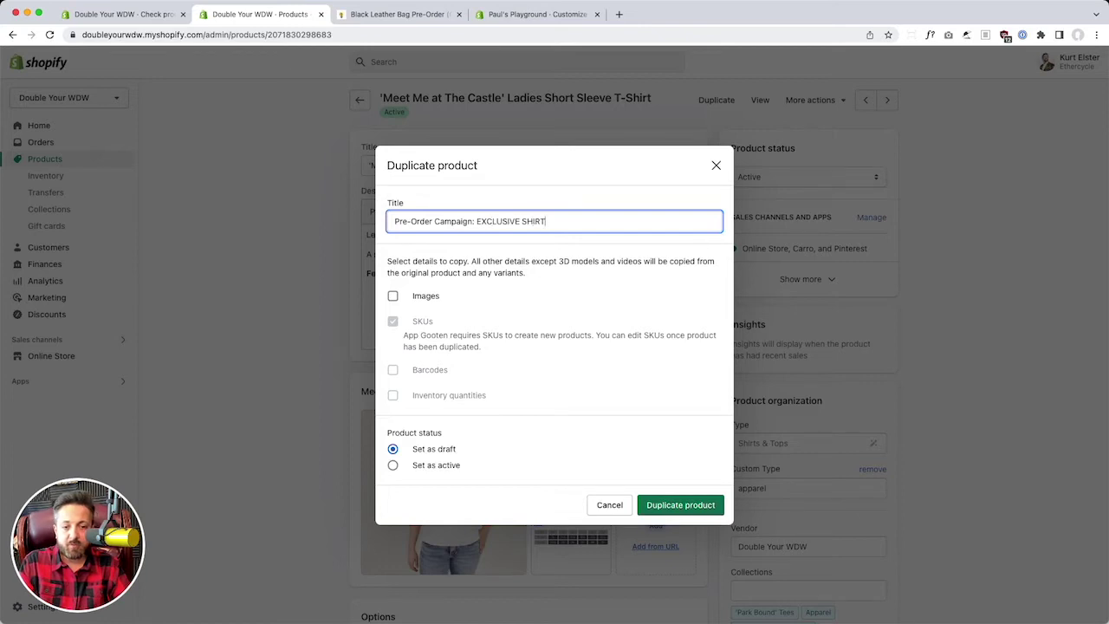
click(394, 297)
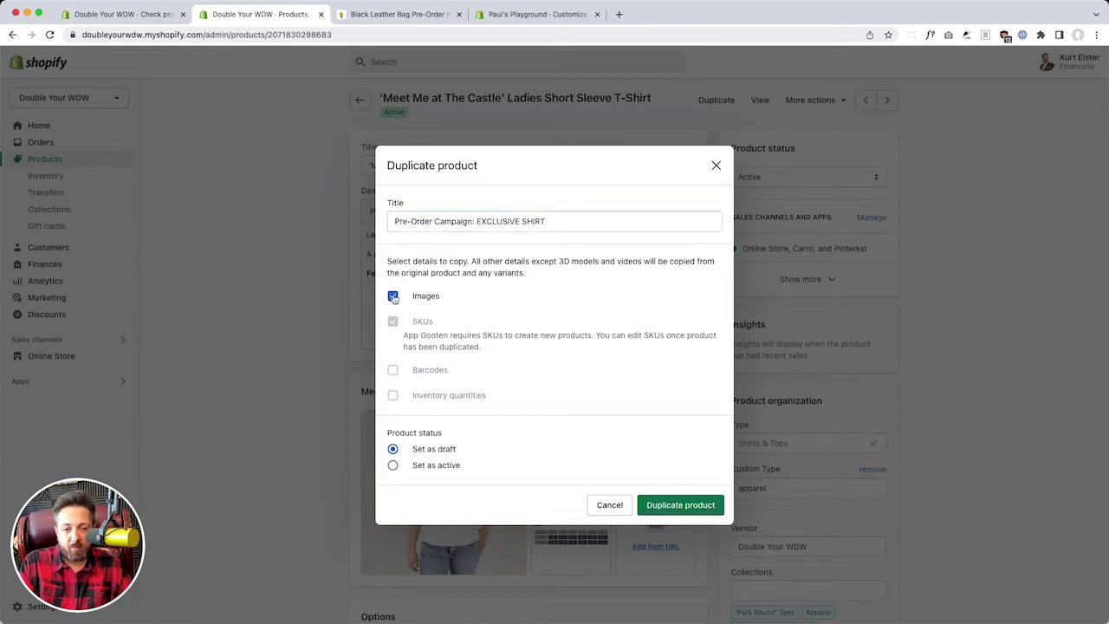
click(394, 466)
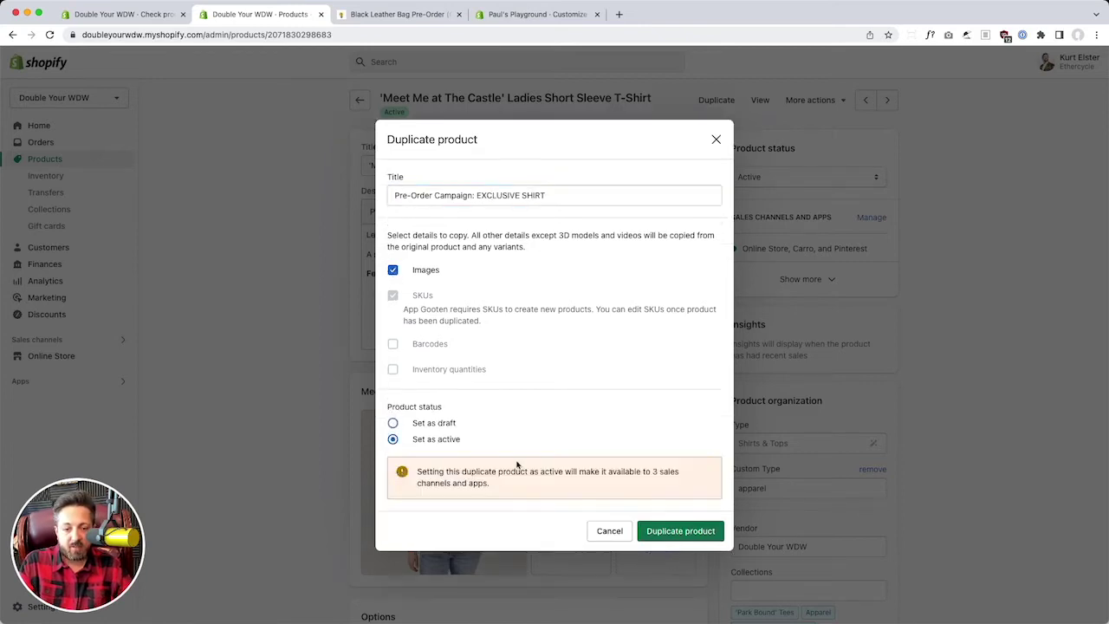
click(665, 531)
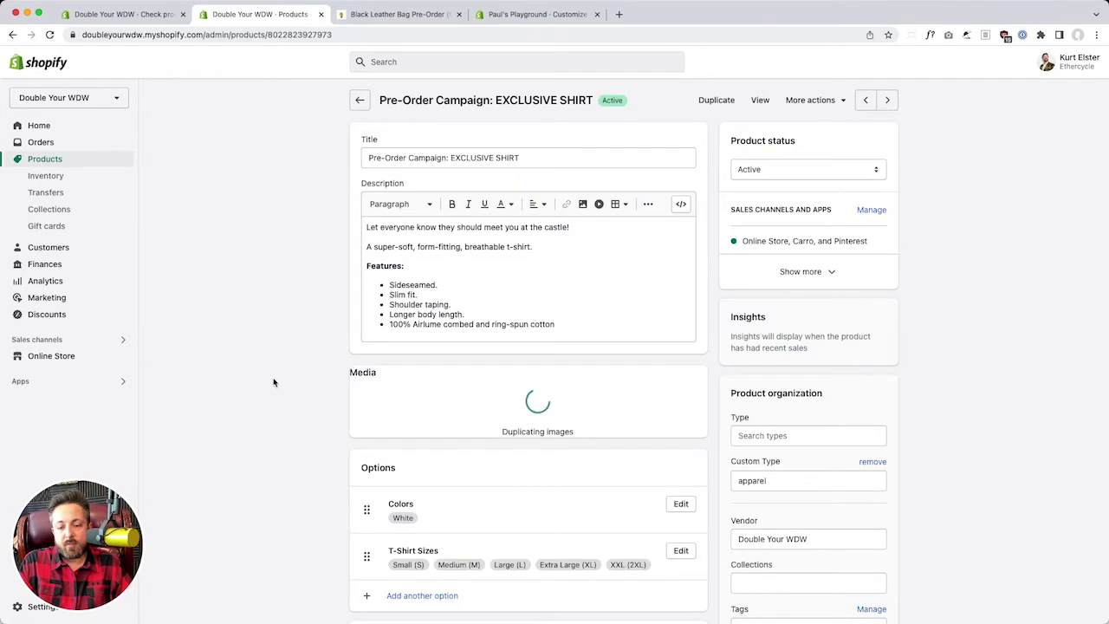
Step: Scroll to the new shirt's Variants table and edit the White / Small (S) variant
scroll(273, 382, down, 3)
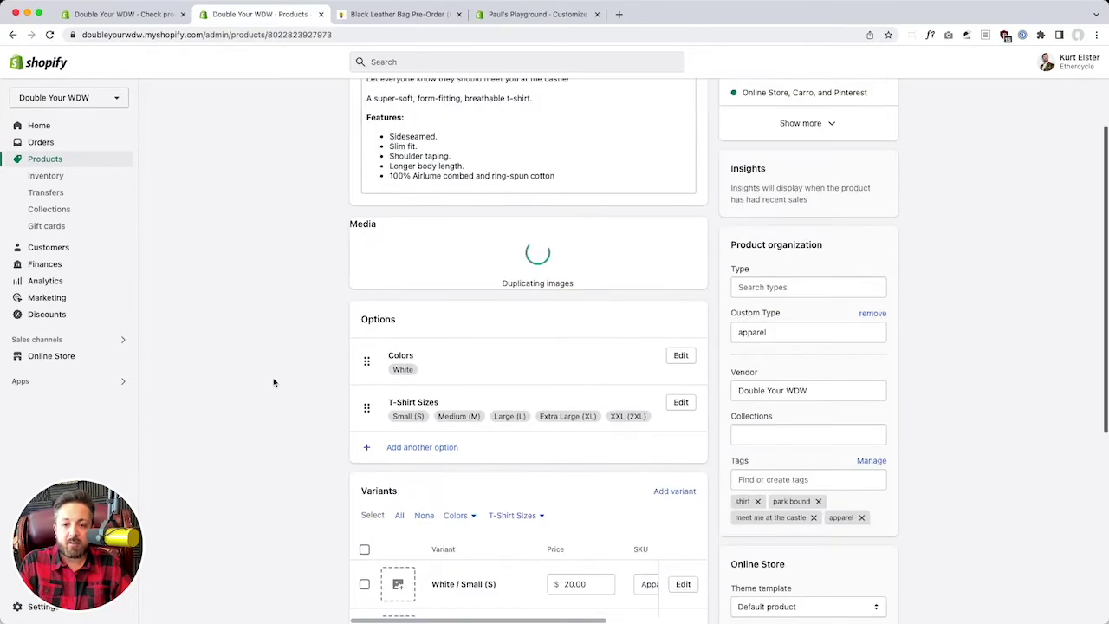
scroll(273, 383, down, 5)
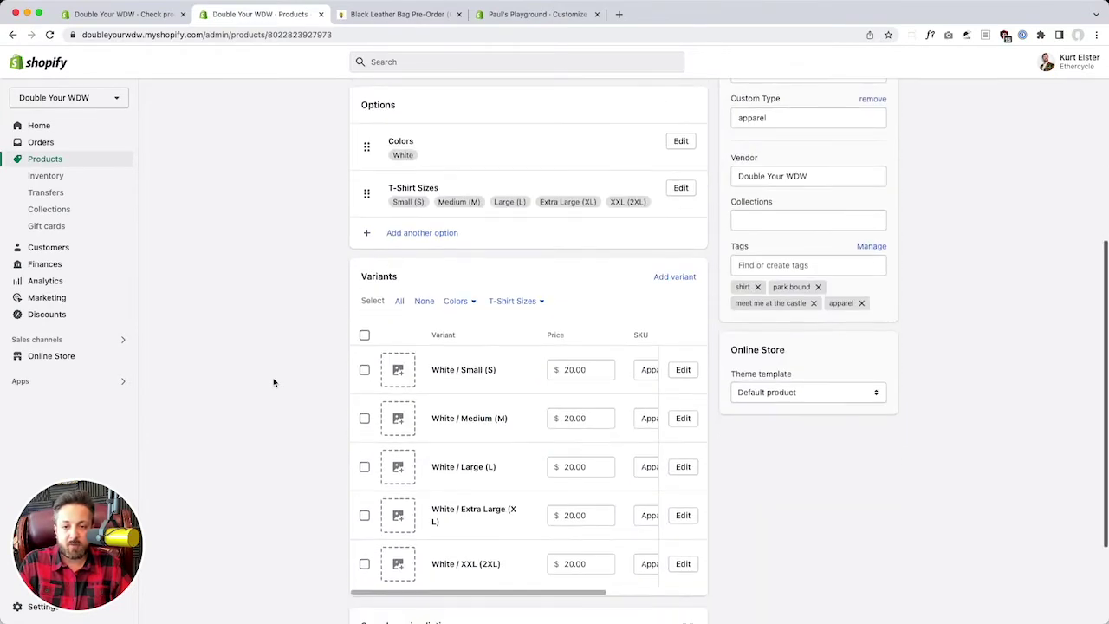
scroll(273, 382, down, 3)
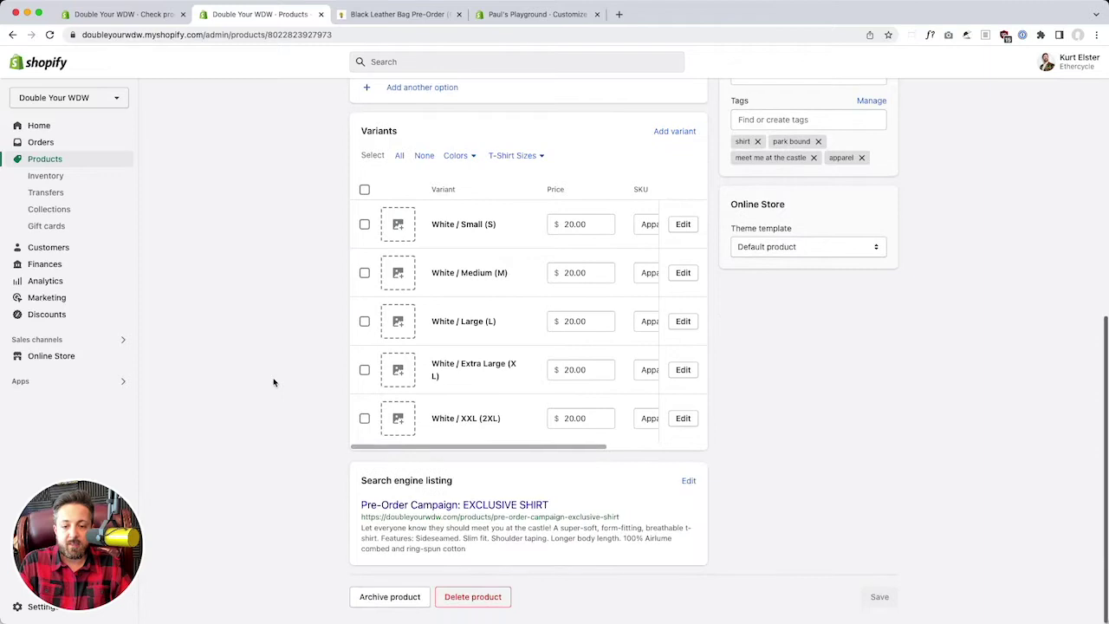
click(682, 230)
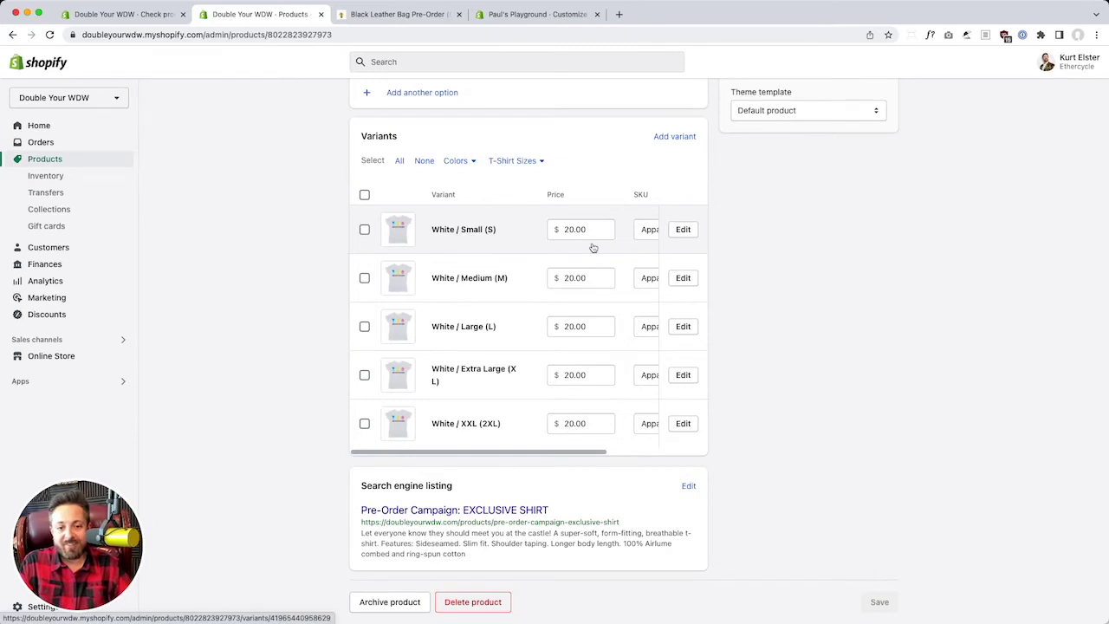
scroll(589, 245, right, 5)
Step: Enable Track quantity and Continue selling when out of stock on White / Small (S), and save
click(648, 231)
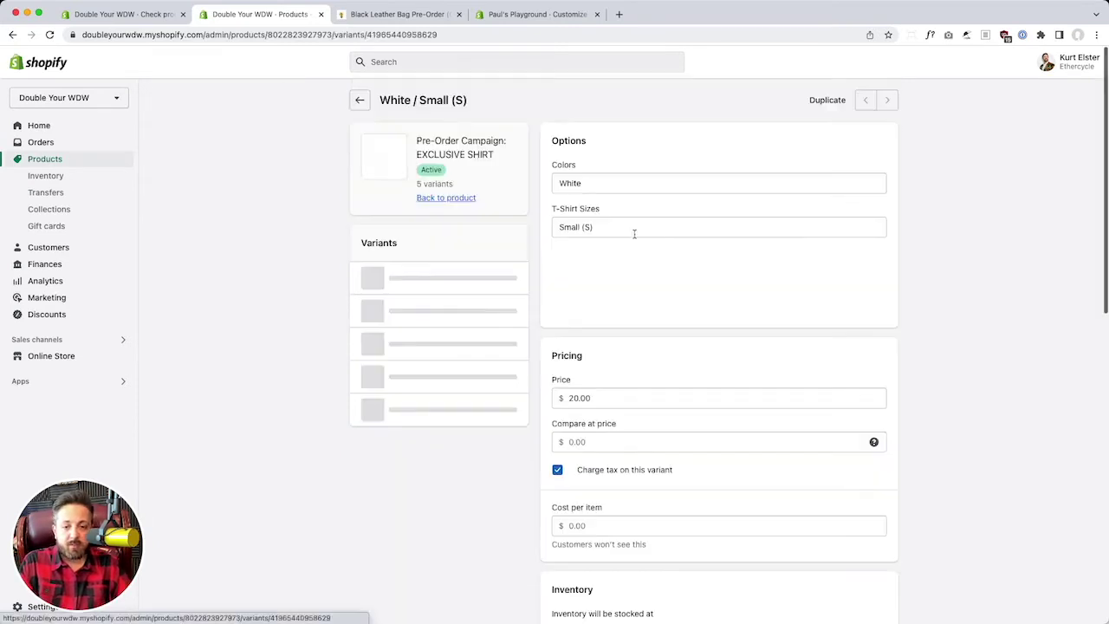
scroll(726, 277, down, 3)
scroll(613, 365, down, 5)
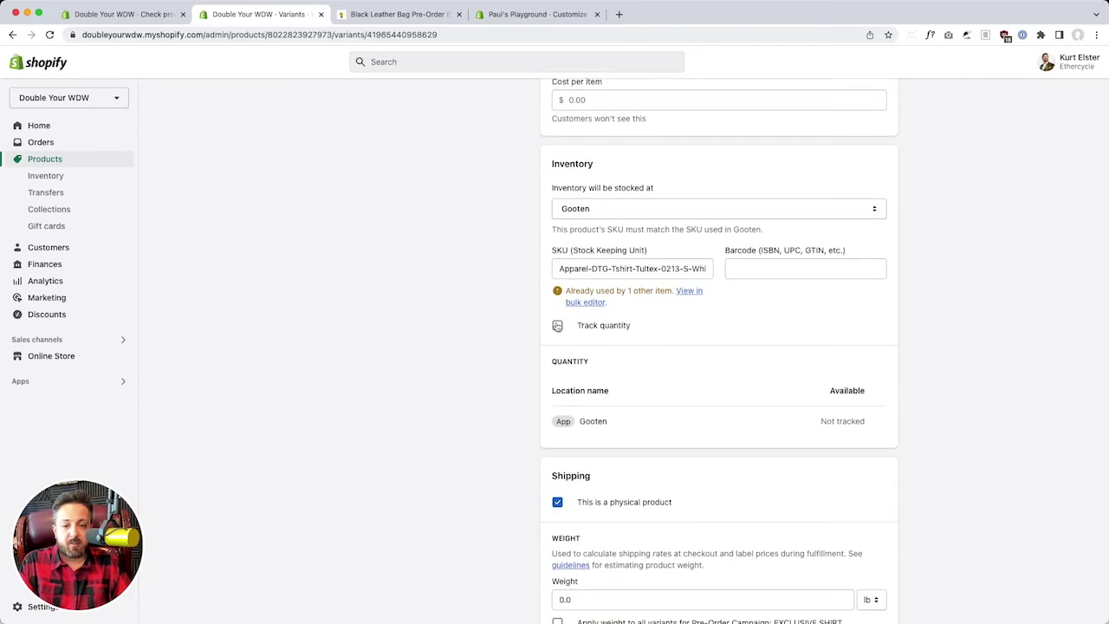
click(557, 327)
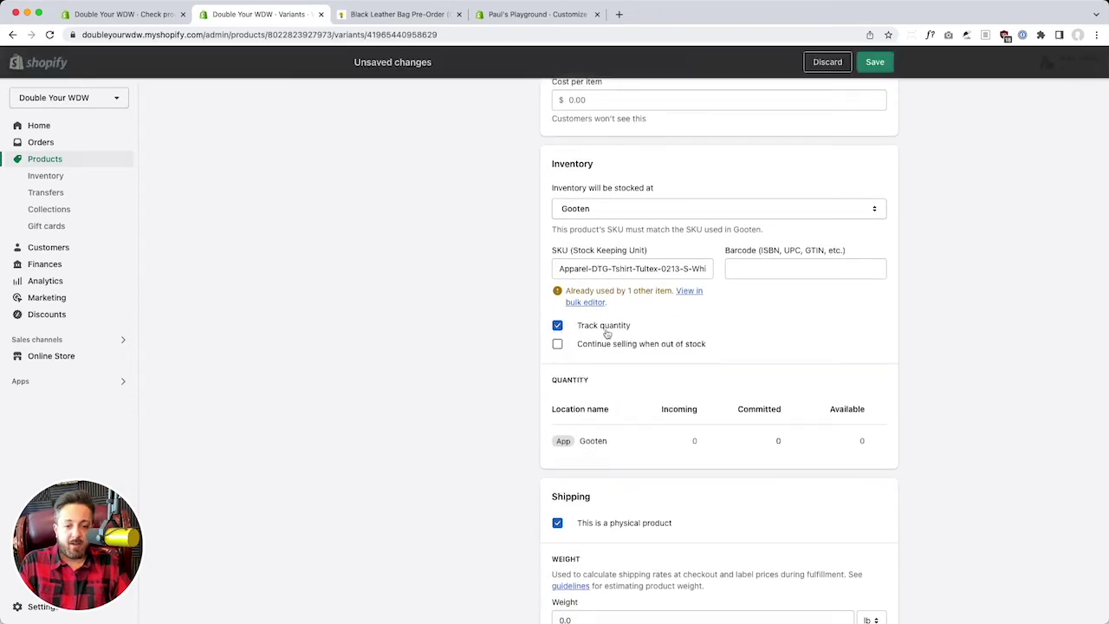
click(646, 346)
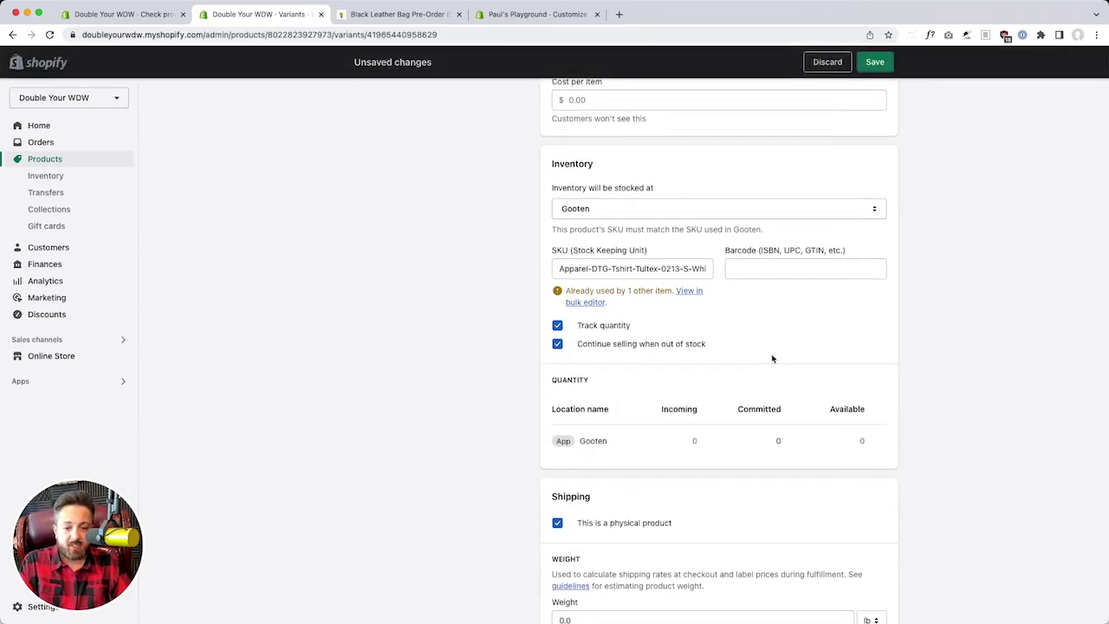
scroll(773, 359, up, 5)
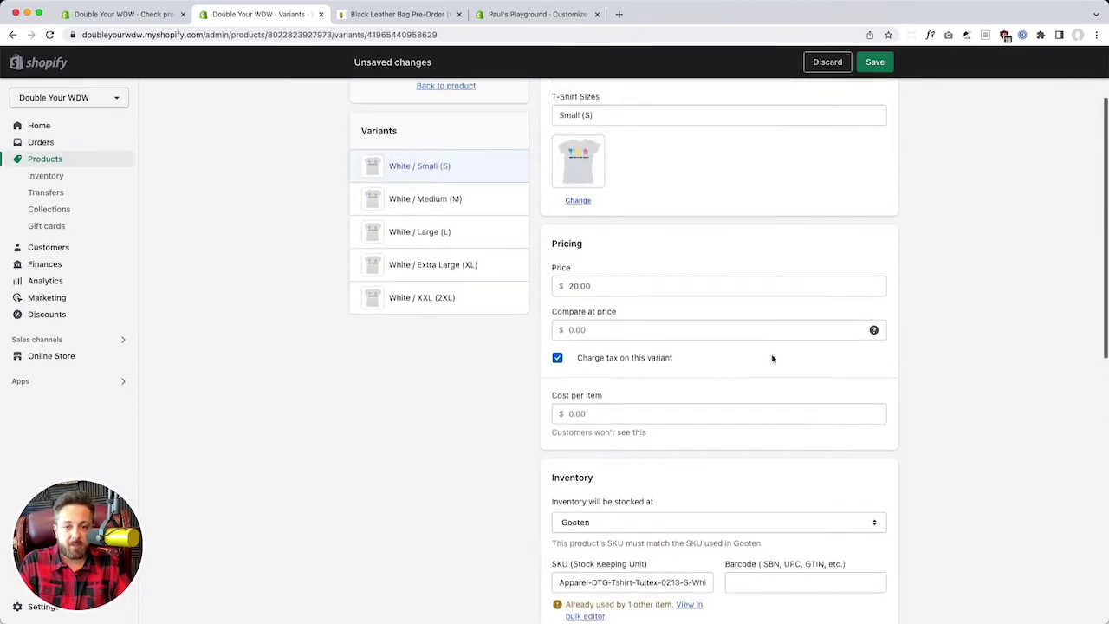
scroll(773, 359, down, 5)
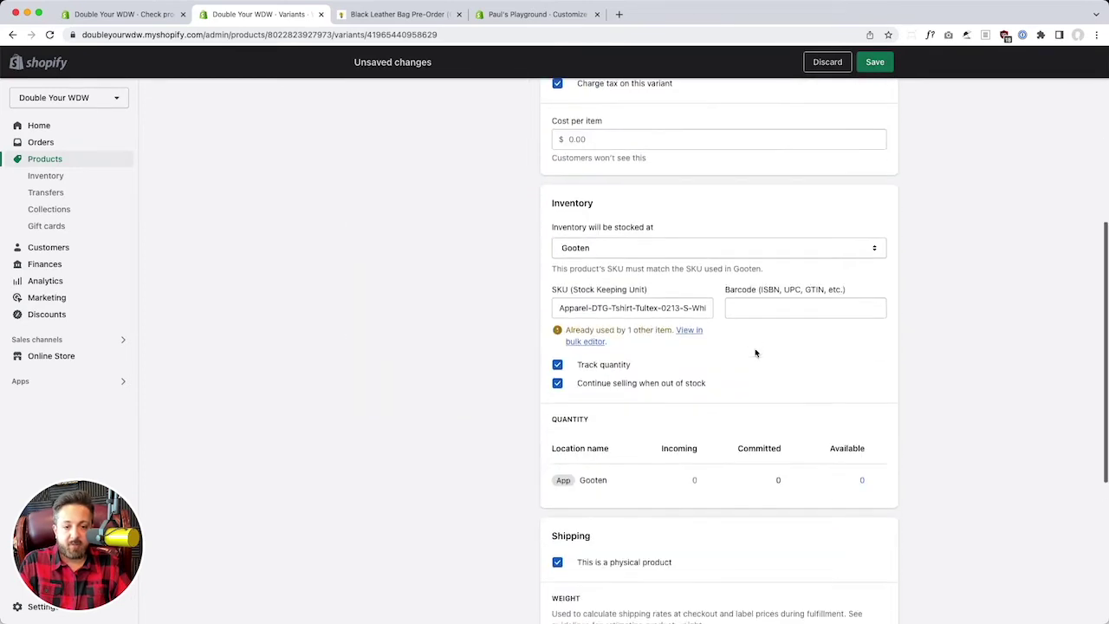
scroll(756, 353, down, 2)
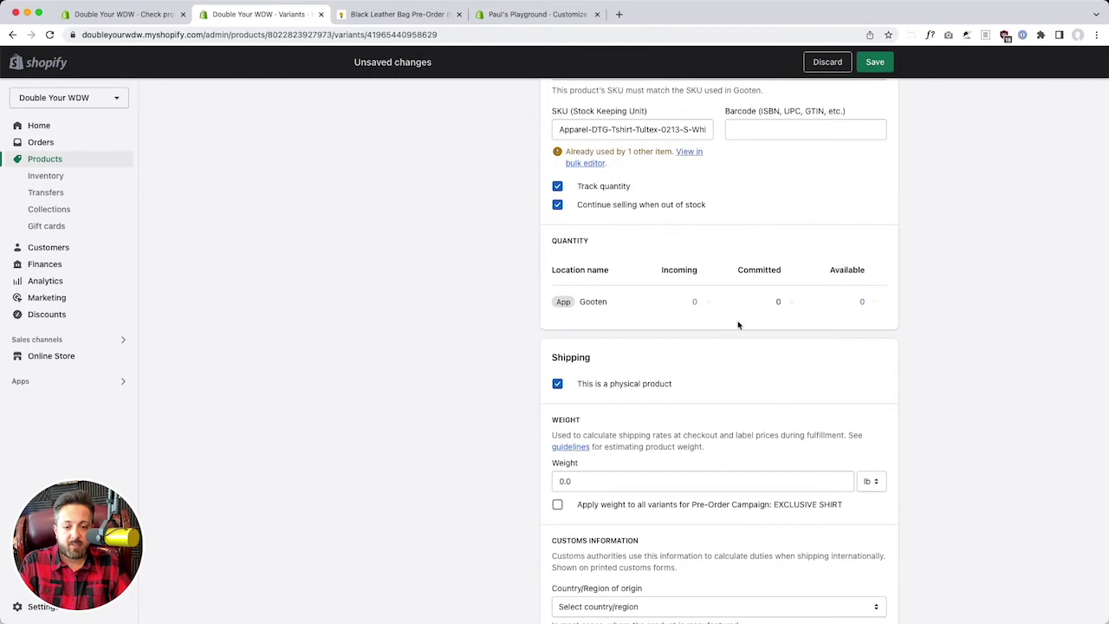
click(875, 61)
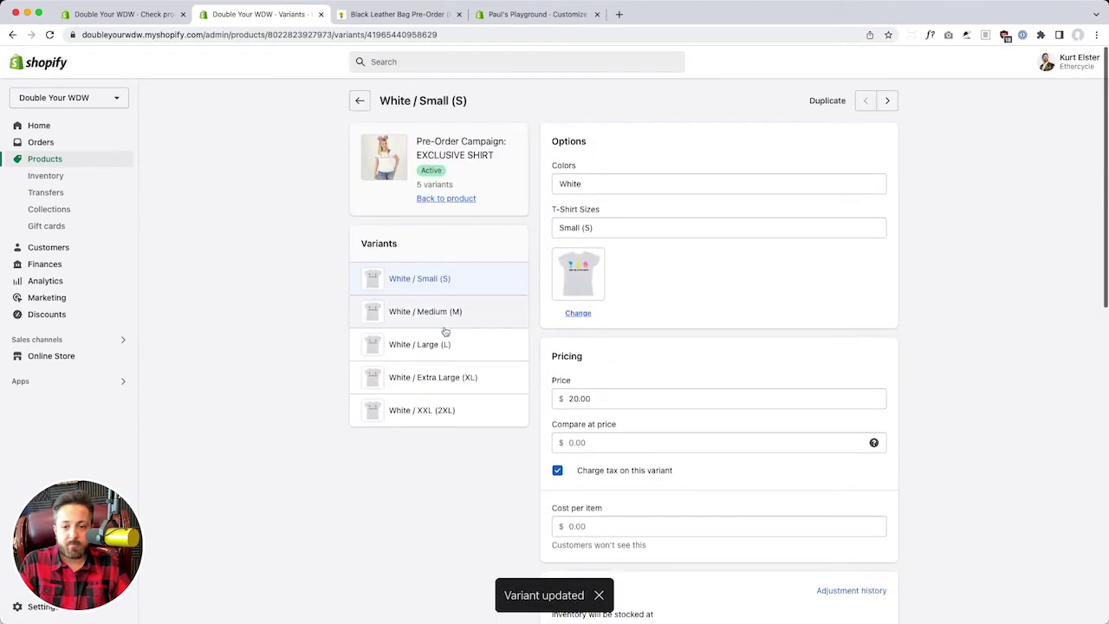
click(449, 320)
Step: Enable Track quantity and Continue selling when out of stock on White / Medium (M), and save
scroll(668, 339, down, 2)
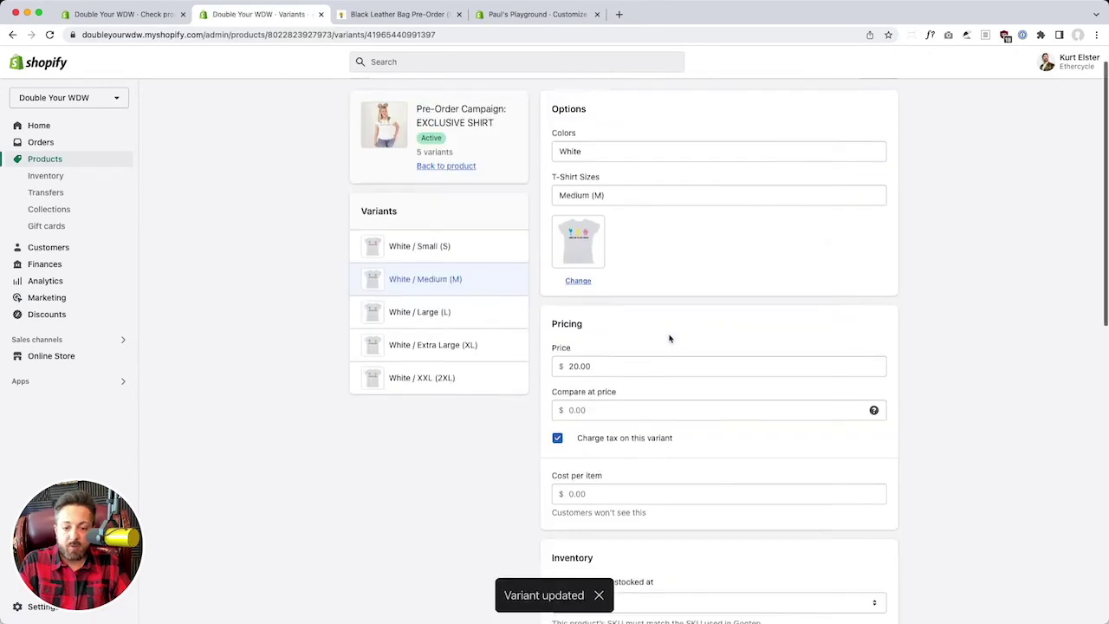
scroll(668, 334, down, 3)
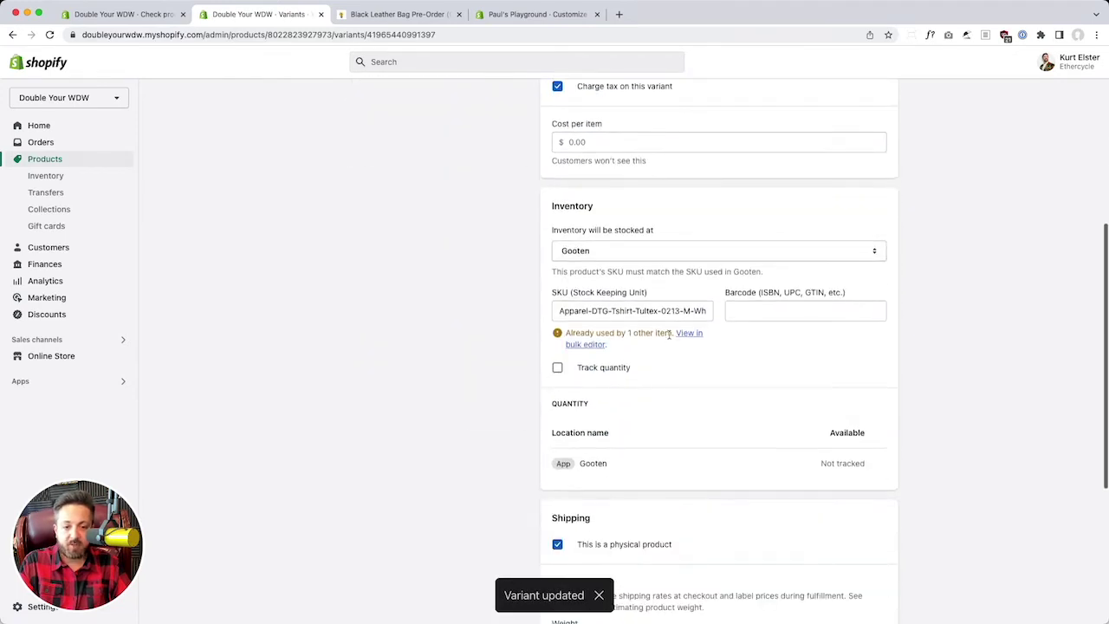
click(605, 368)
click(603, 385)
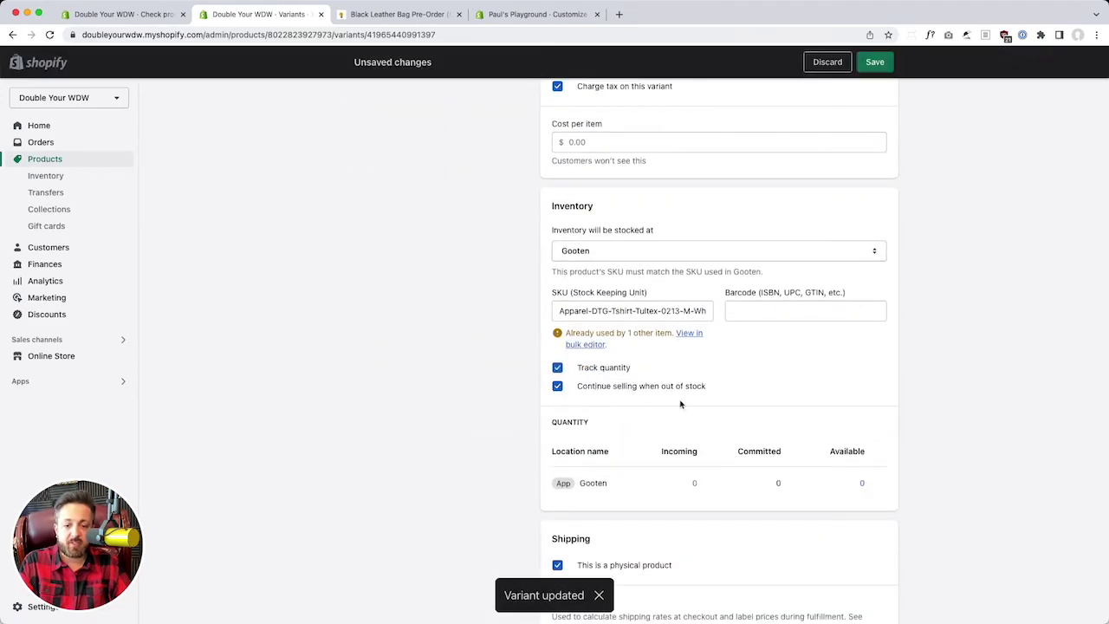
scroll(681, 404, down, 1)
scroll(755, 255, up, 3)
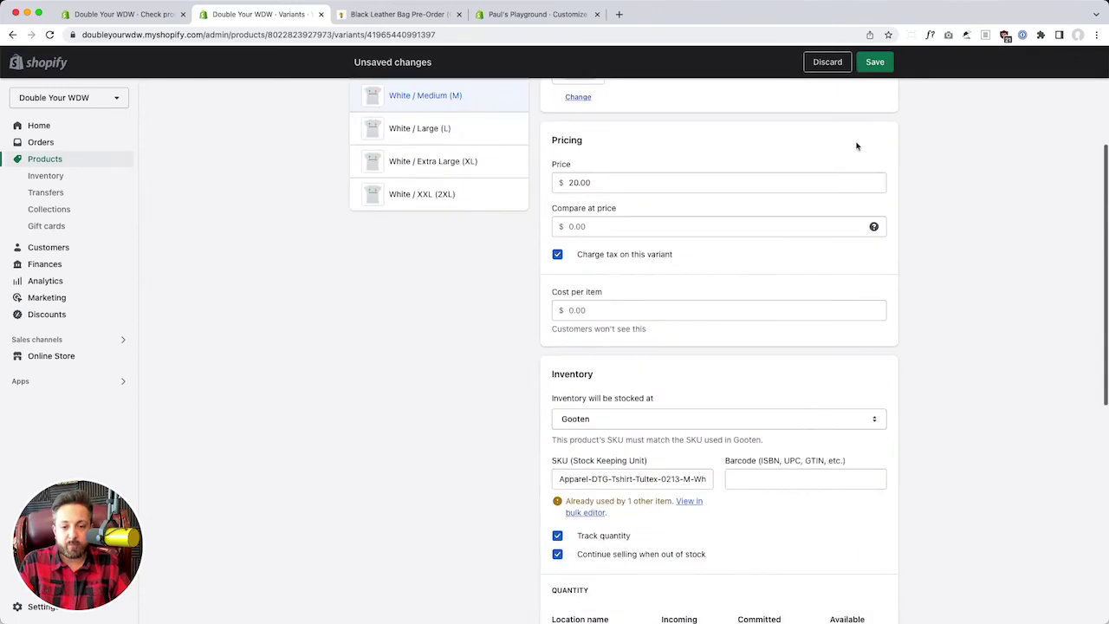
click(875, 63)
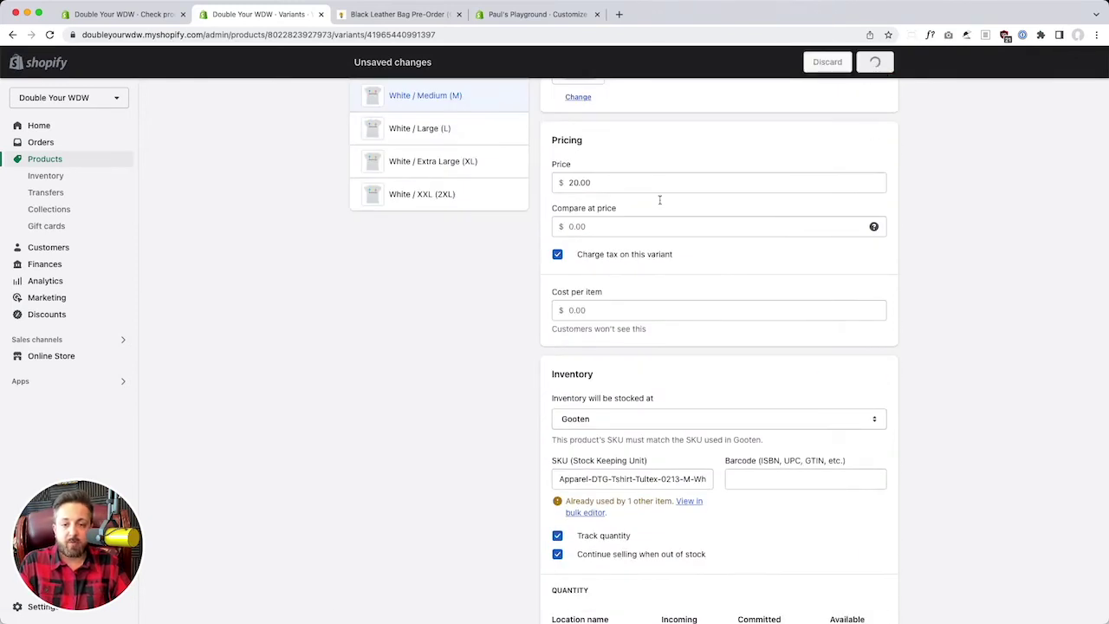
click(462, 154)
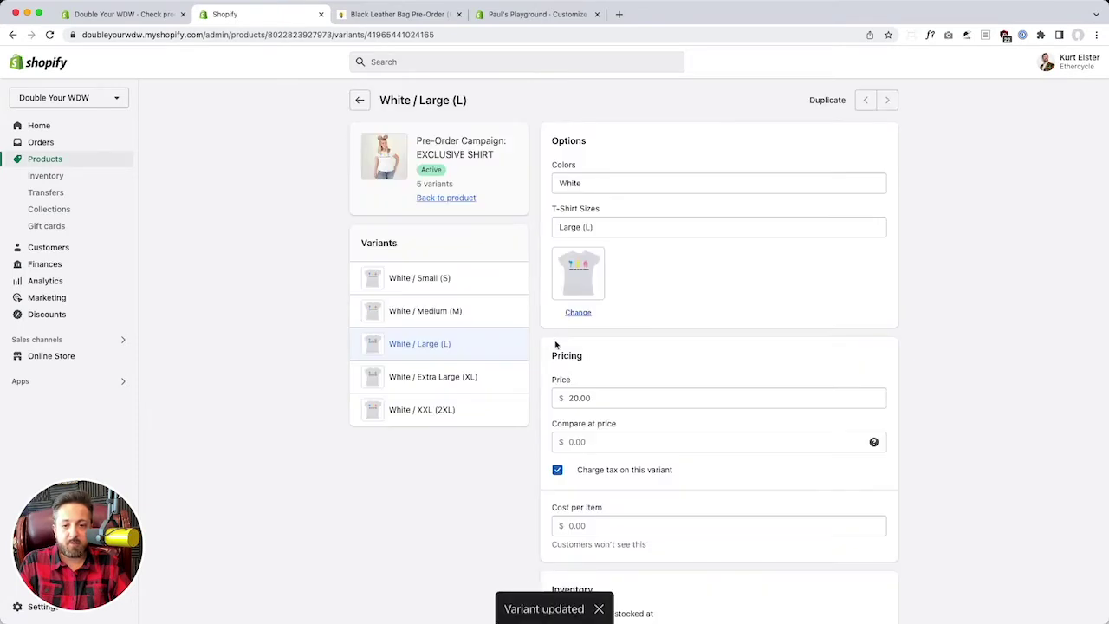
Step: Enable Track quantity and Continue selling when out of stock on White / Large (L), and save
scroll(668, 379, down, 5)
scroll(668, 378, down, 3)
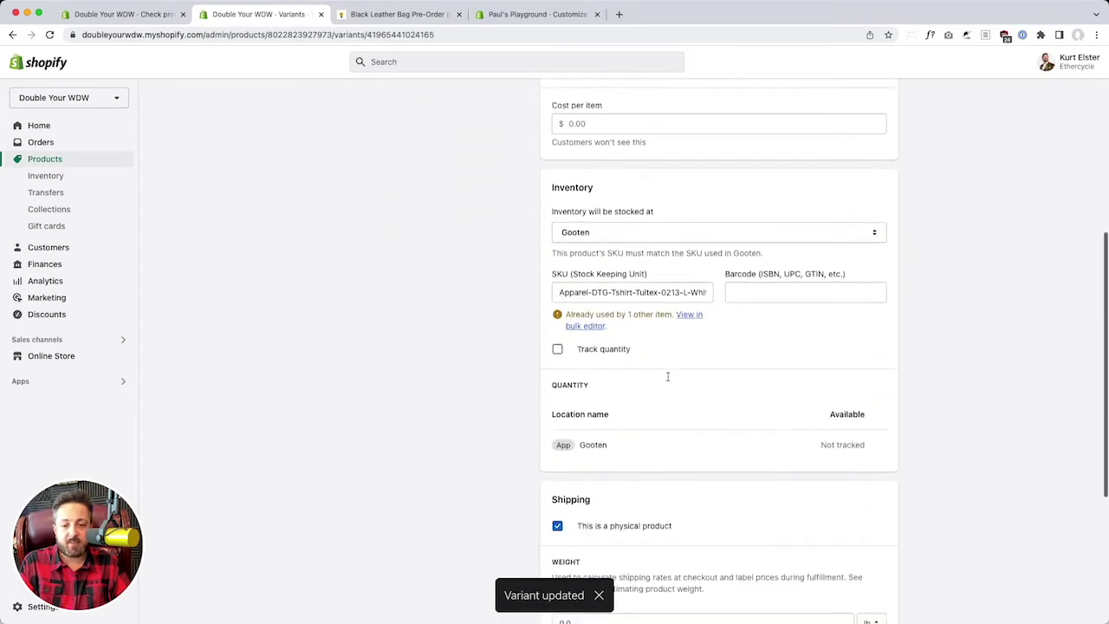
click(606, 335)
scroll(671, 371, down, 1)
scroll(671, 371, down, 1)
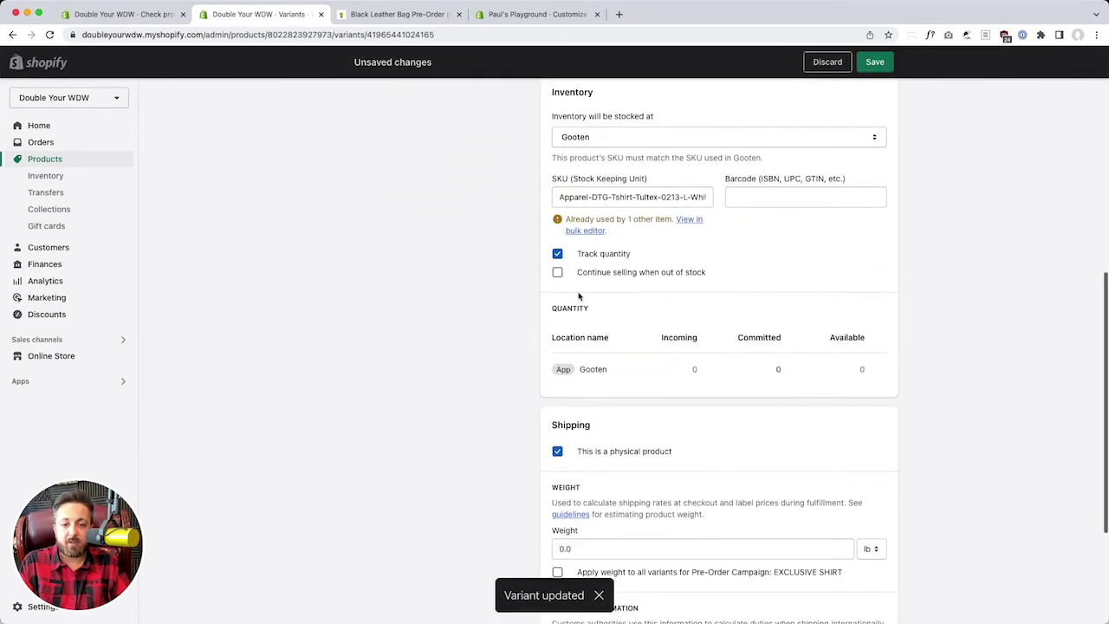
click(584, 273)
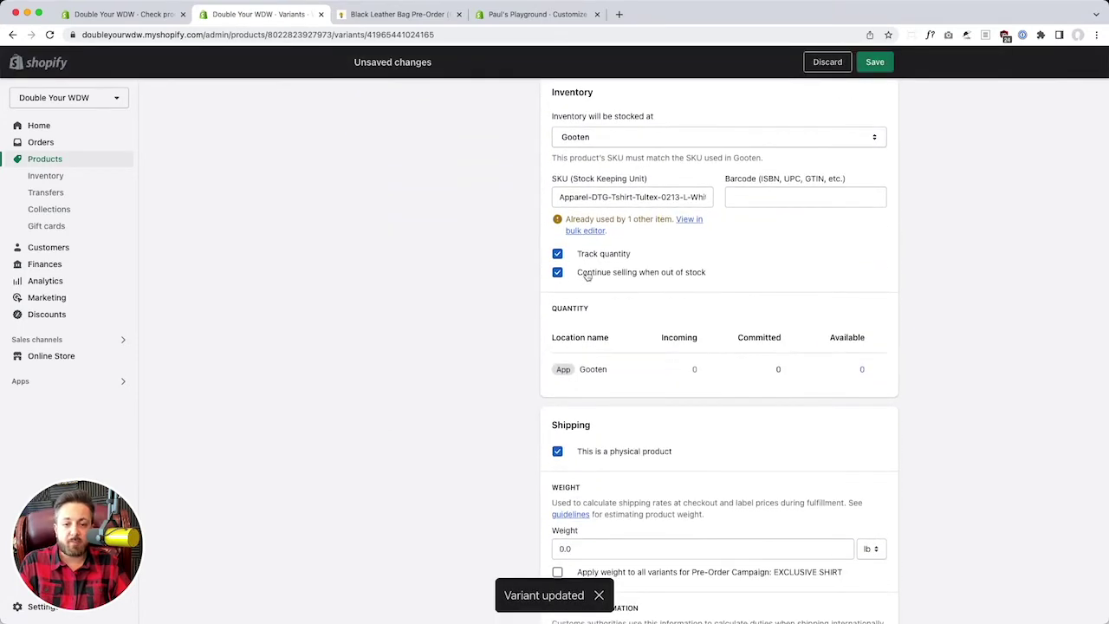
click(875, 62)
scroll(760, 238, up, 5)
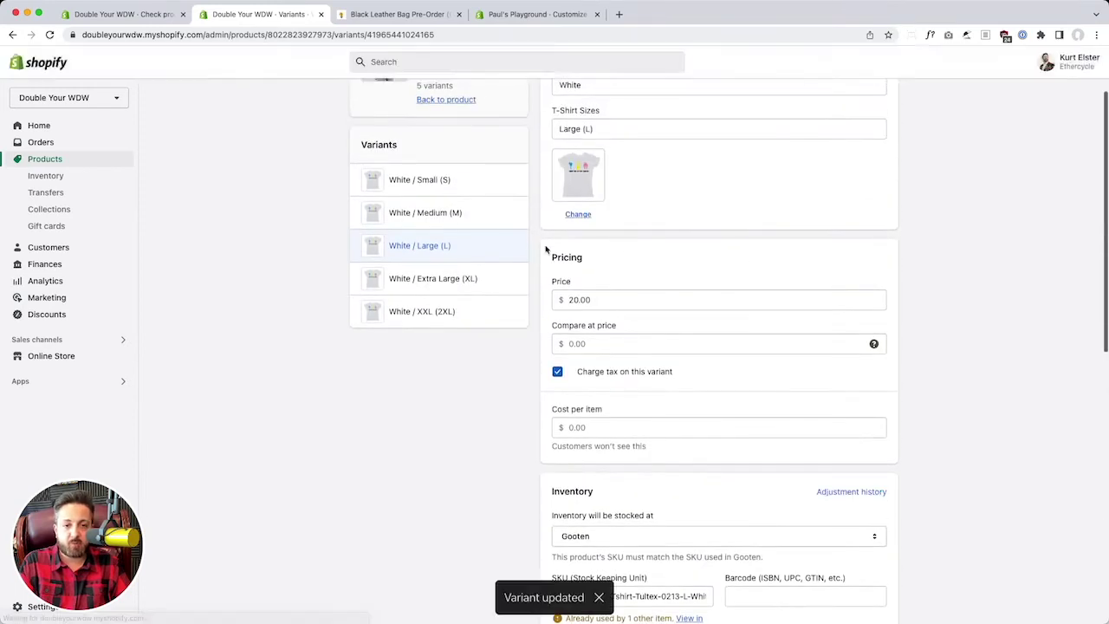
click(440, 278)
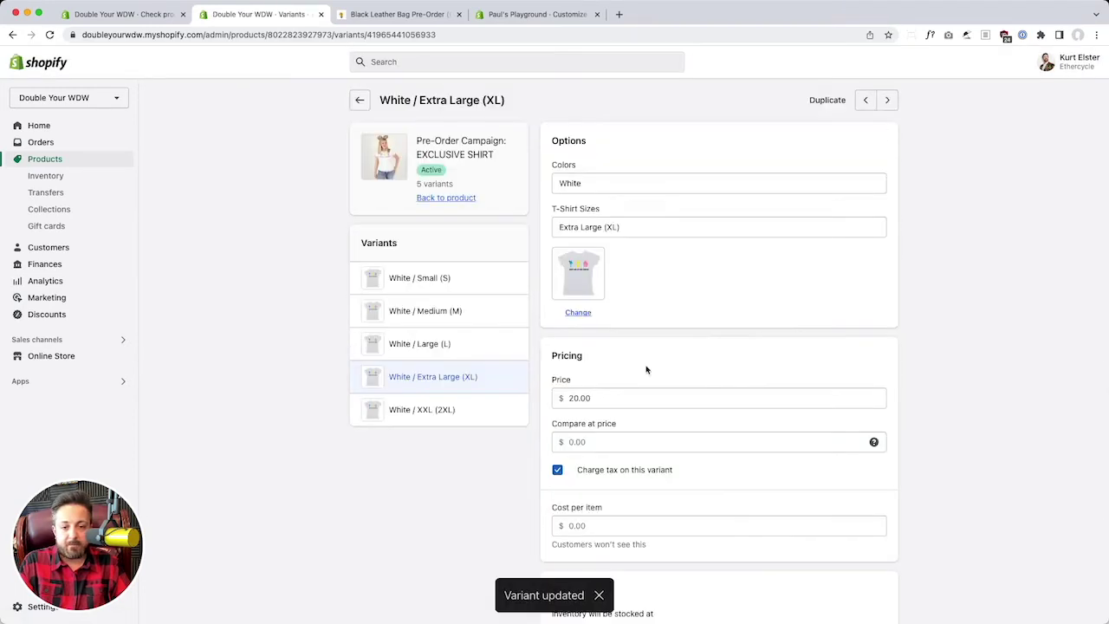
Step: Enable Track quantity and Continue selling when out of stock on White / Extra Large (XL), and save
scroll(647, 369, down, 10)
scroll(582, 360, down, 3)
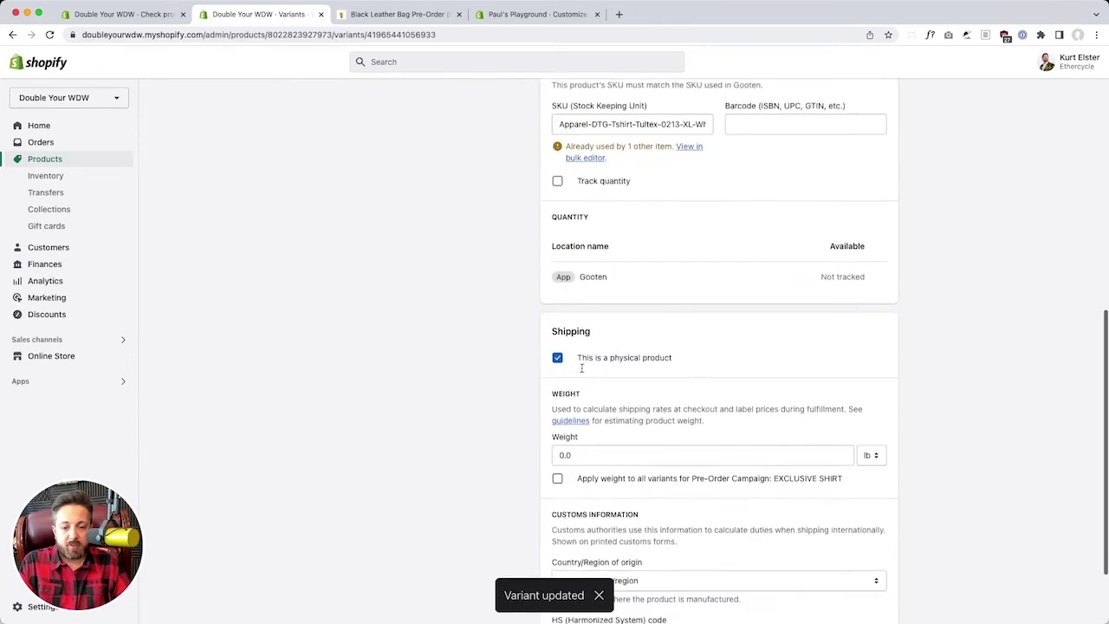
scroll(581, 373, up, 2)
click(584, 229)
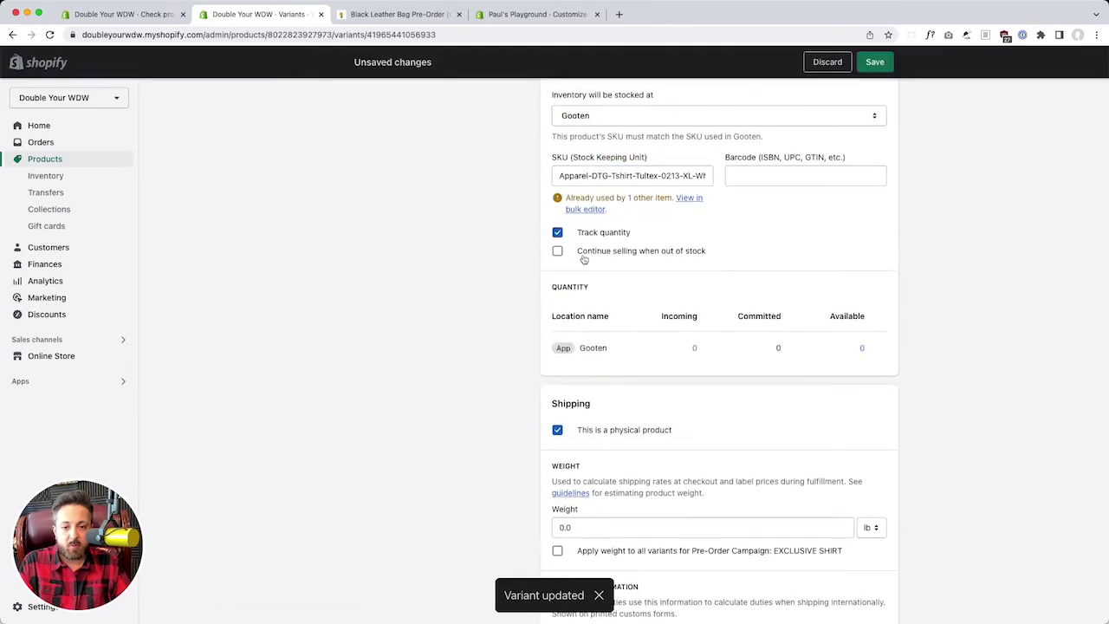
click(584, 253)
click(875, 63)
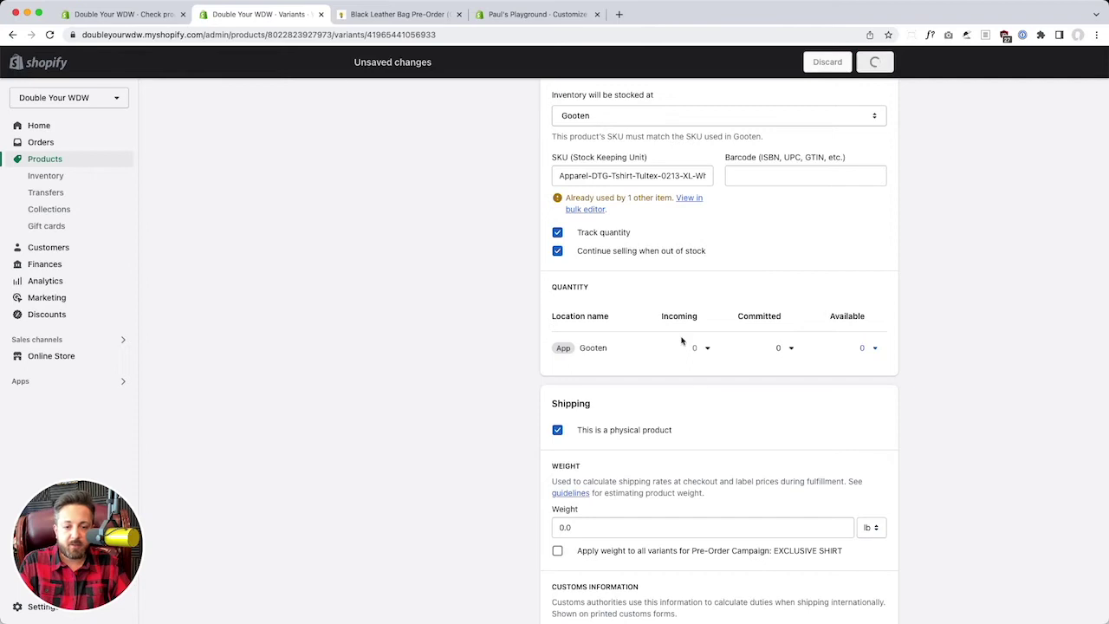
scroll(681, 342, up, 6)
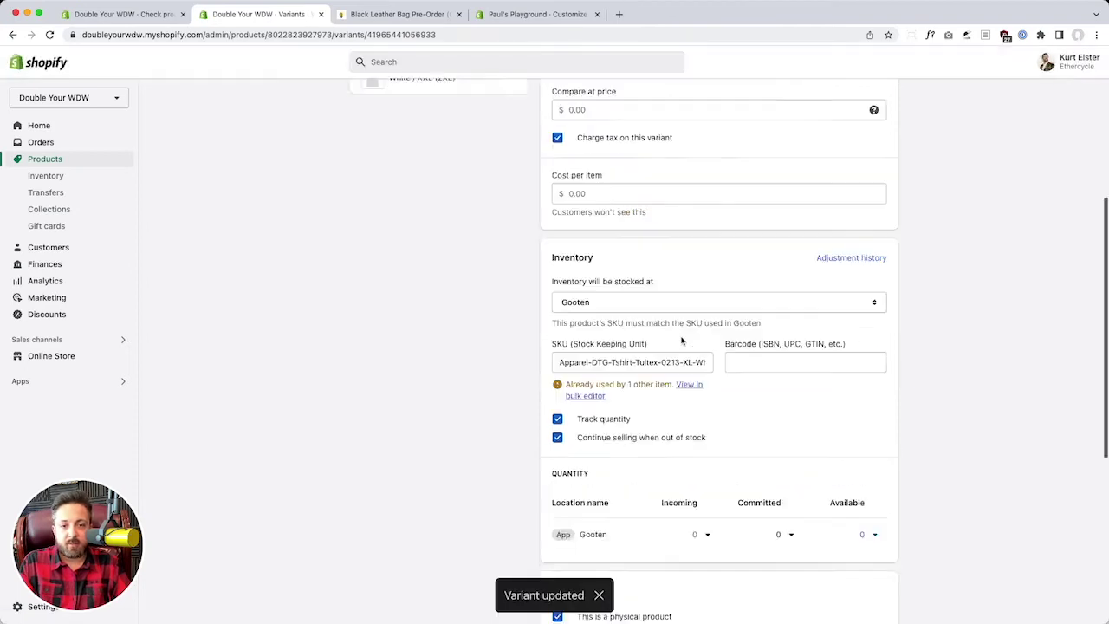
click(477, 419)
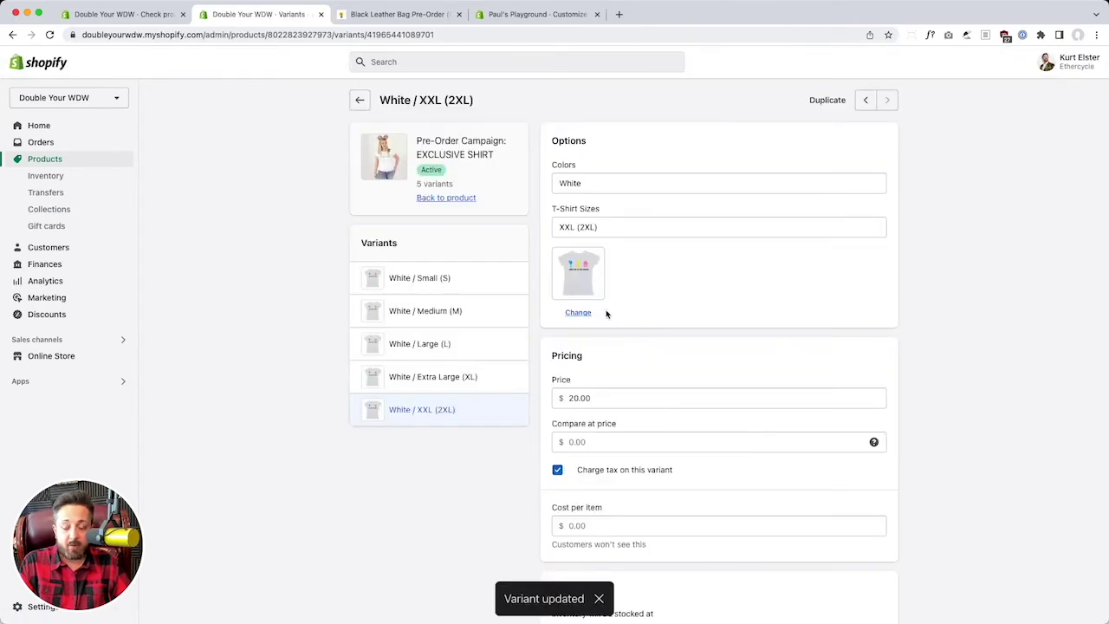
Step: Enable Track quantity and Continue selling when out of stock on White / XXL (2XL), and save
scroll(607, 314, down, 4)
scroll(606, 315, down, 3)
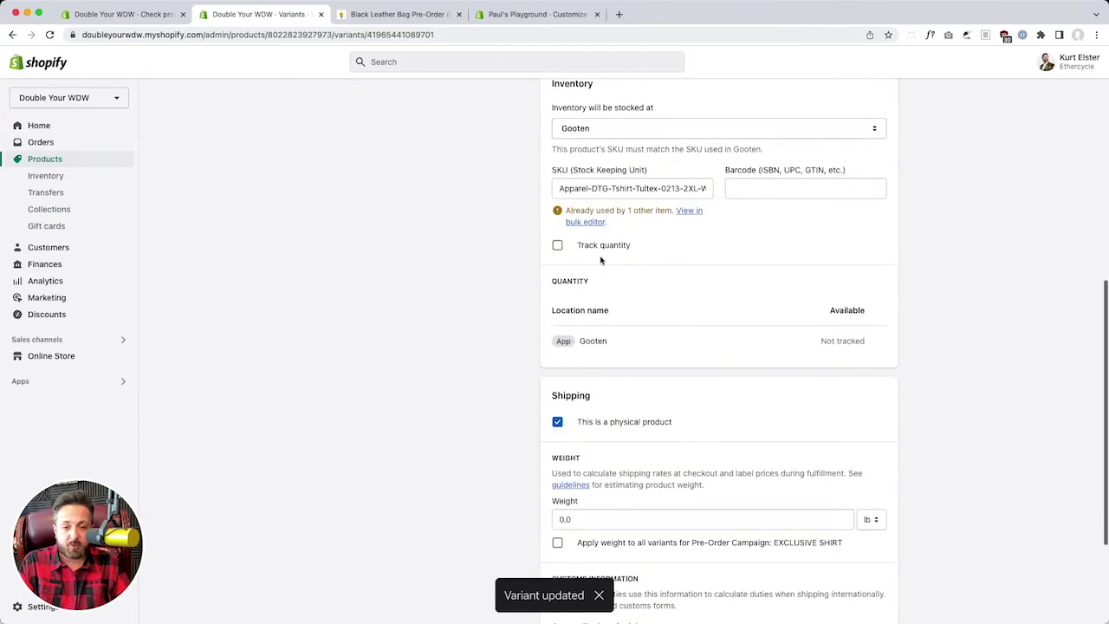
click(604, 248)
click(601, 265)
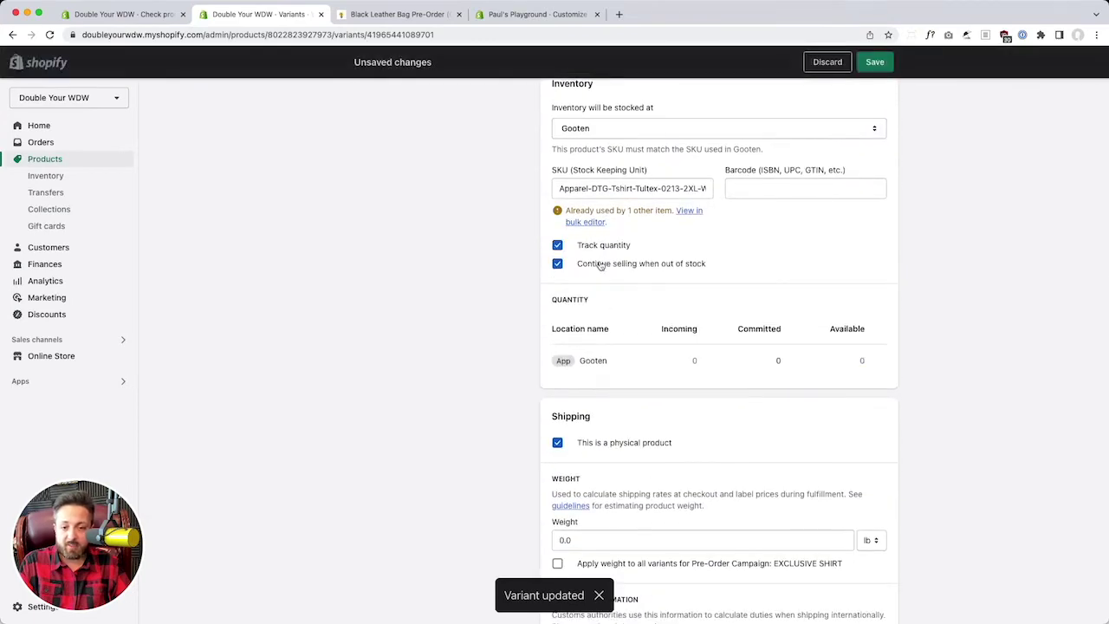
click(876, 63)
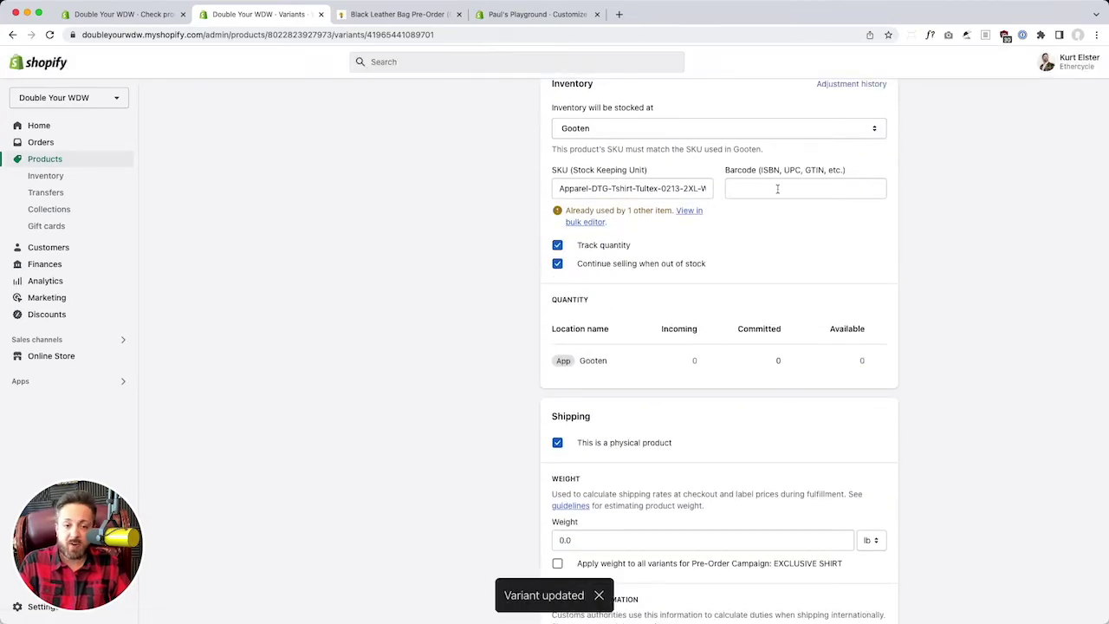
scroll(777, 189, up, 6)
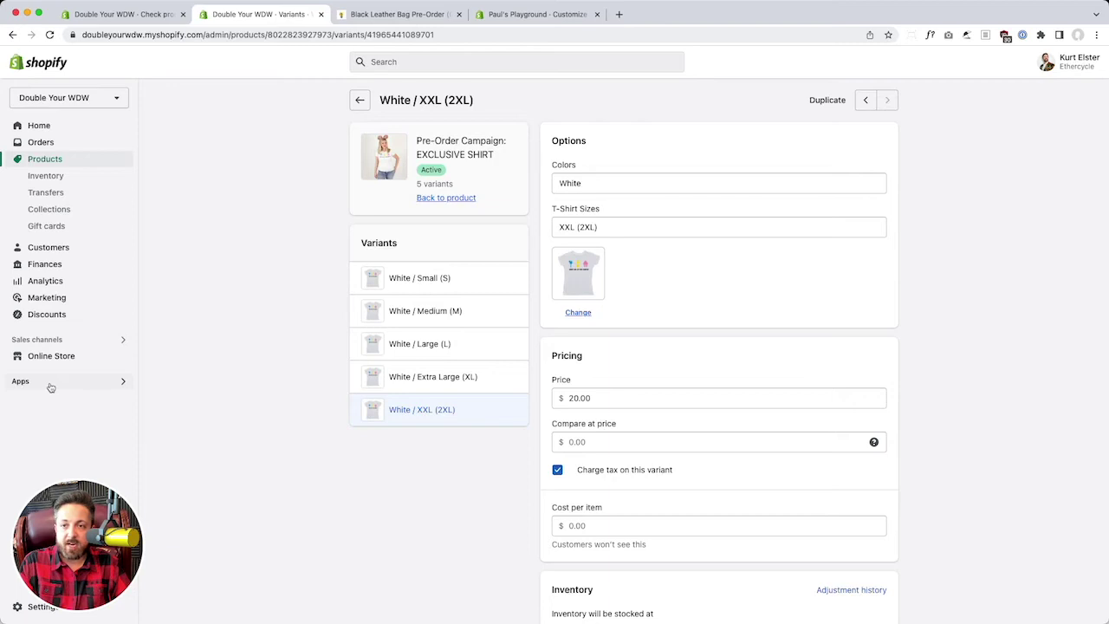
Step: Find Crowdfunder by searching the admin for 'crowd', then pick the Pre-Order Campaign: EXCLUSIVE SHIRT product
click(416, 61)
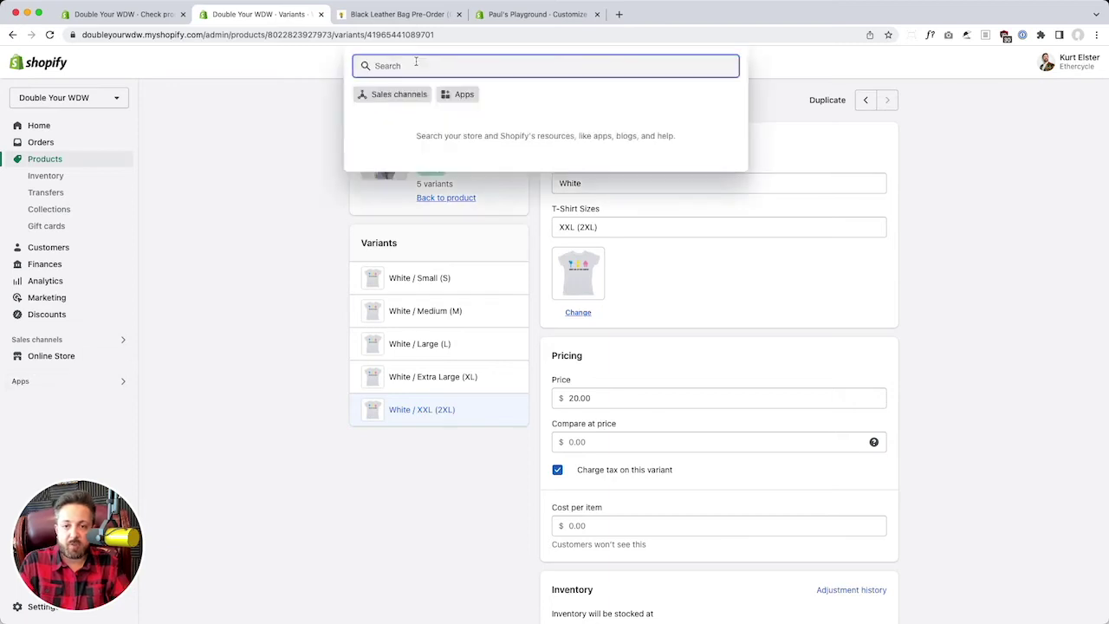
text(crowd)
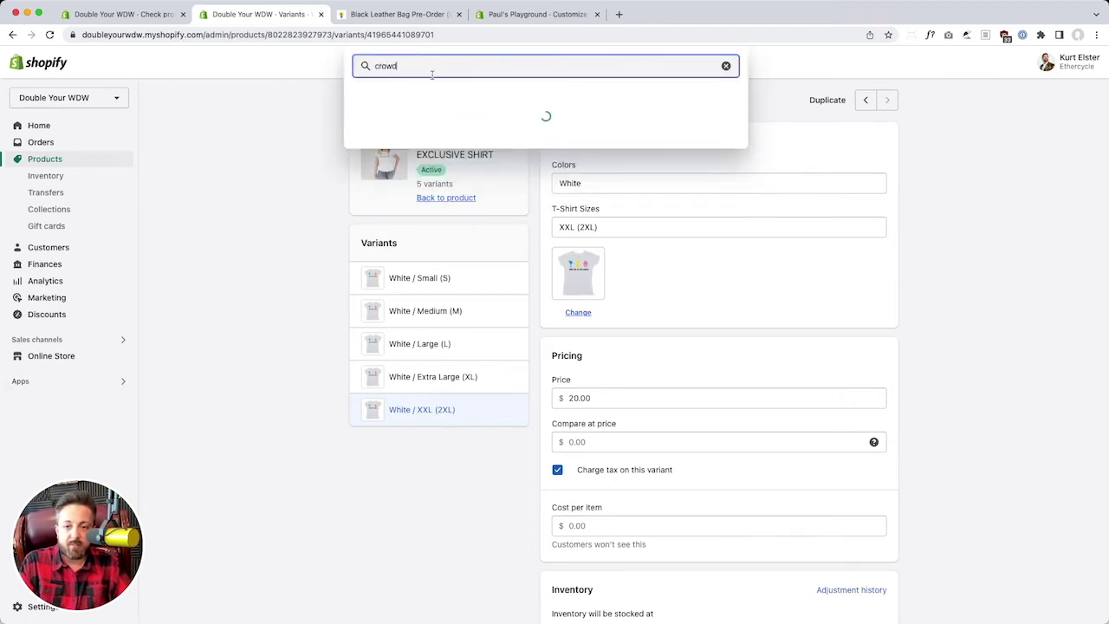
click(431, 149)
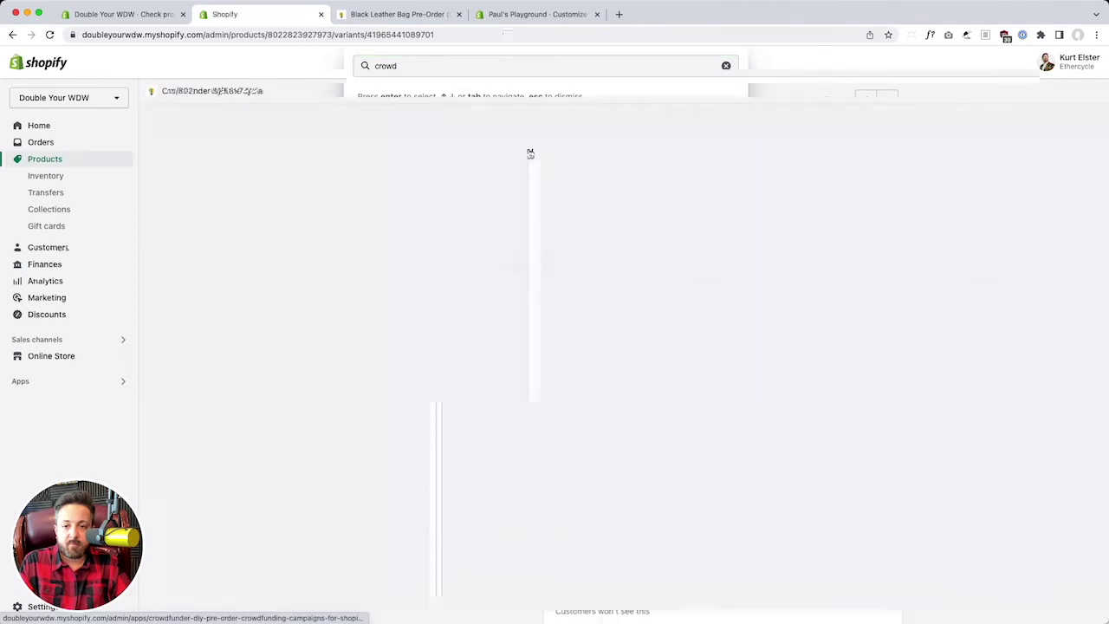
scroll(259, 379, down, 2)
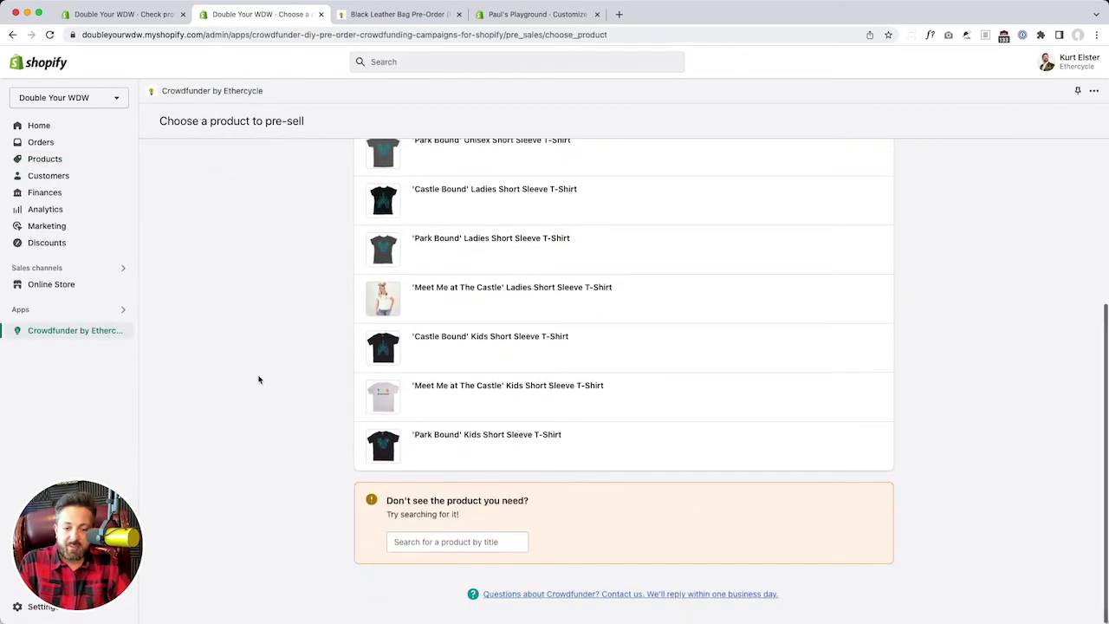
scroll(259, 379, up, 5)
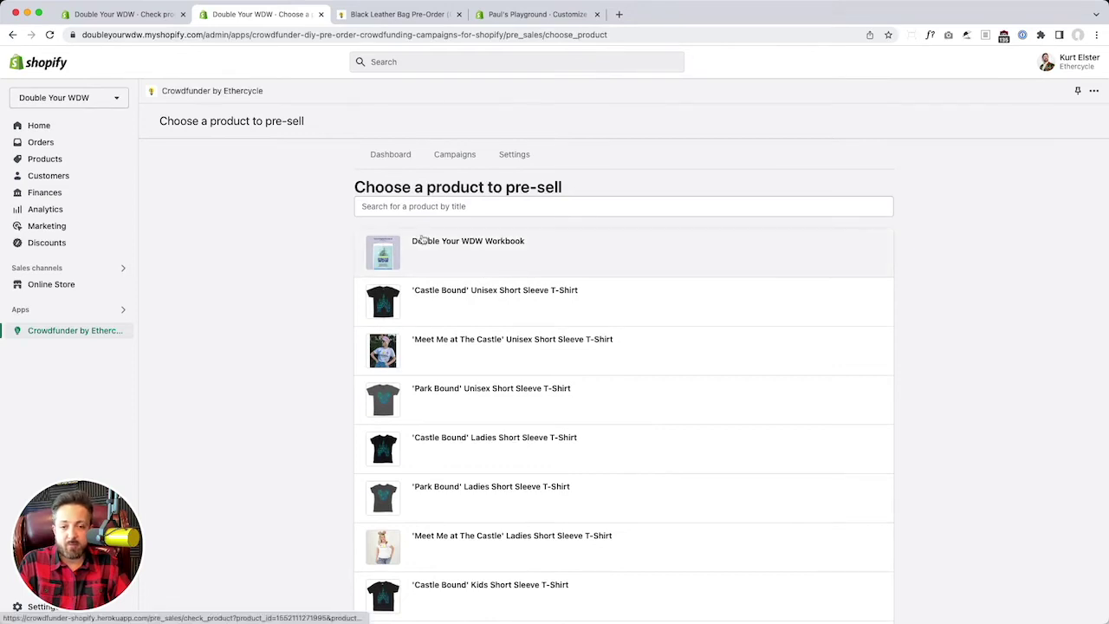
click(427, 207)
text(Pre-Order Campaign)
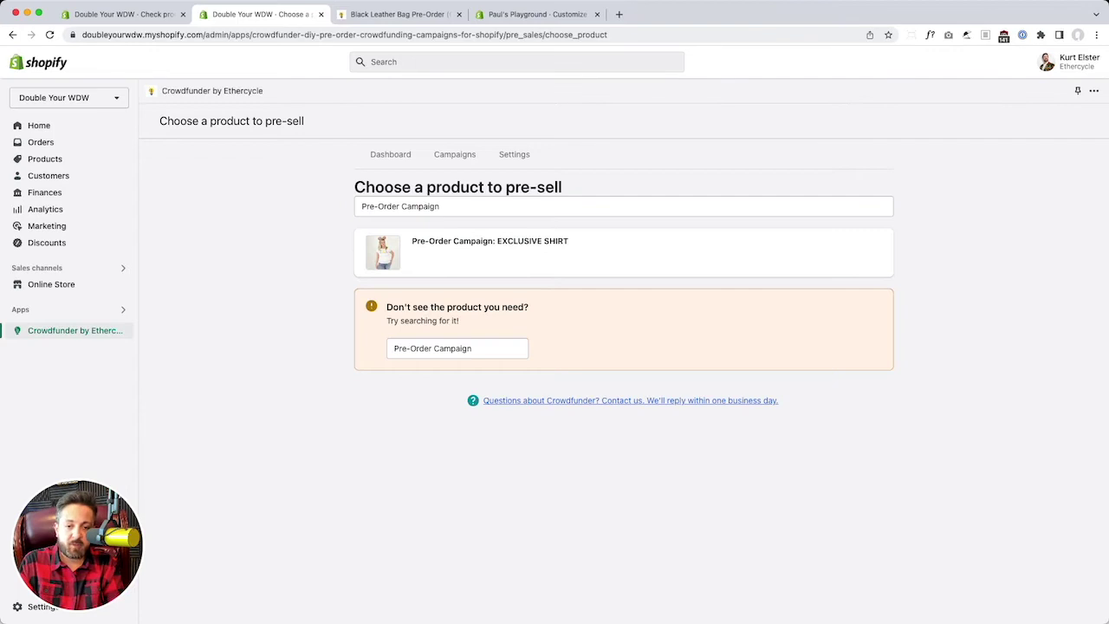
click(518, 251)
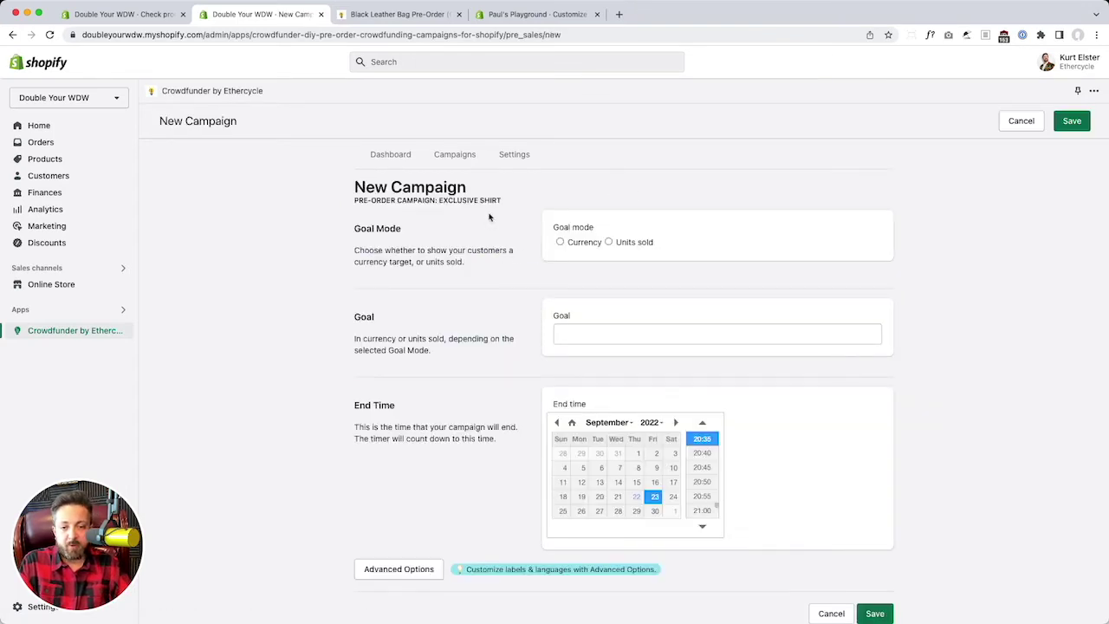
Step: Set the campaign goal mode to Currency with a goal of 500
click(560, 243)
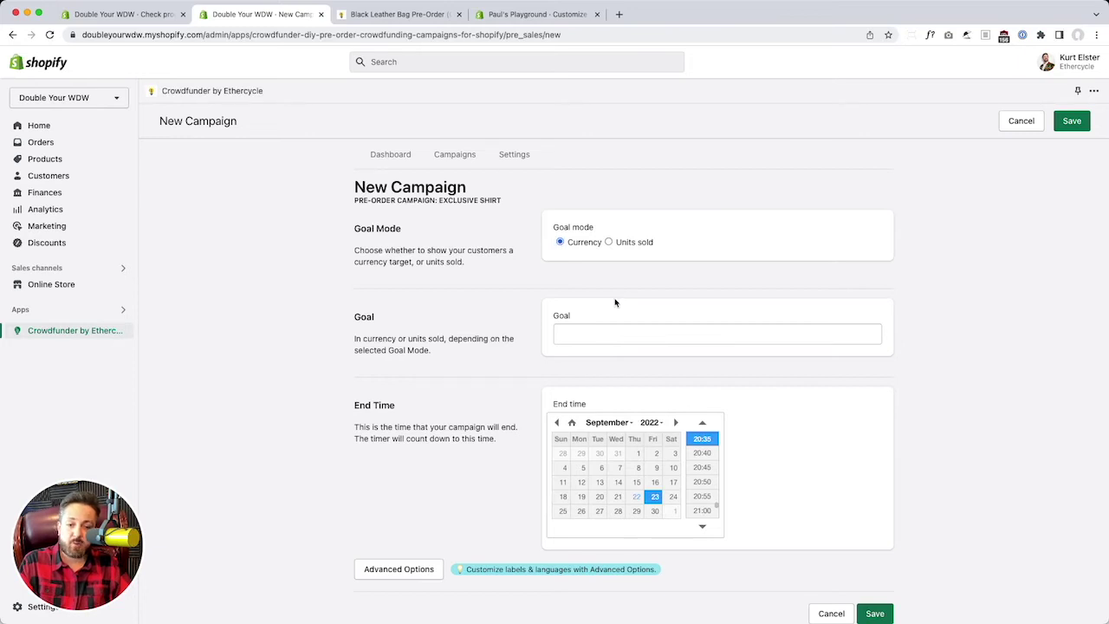
click(602, 331)
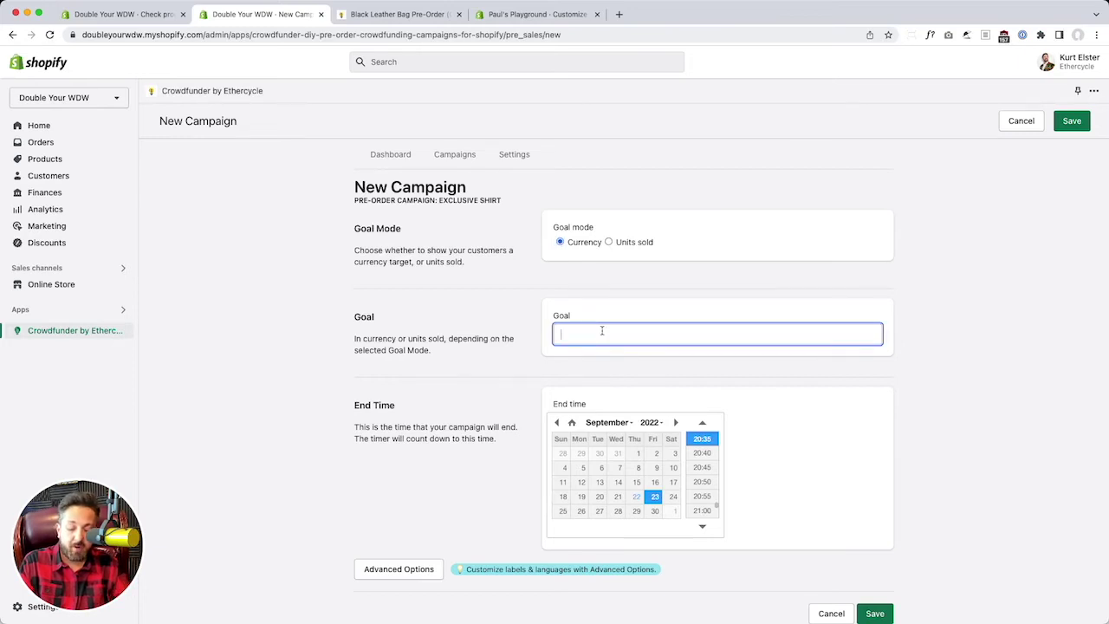
key(super+a)
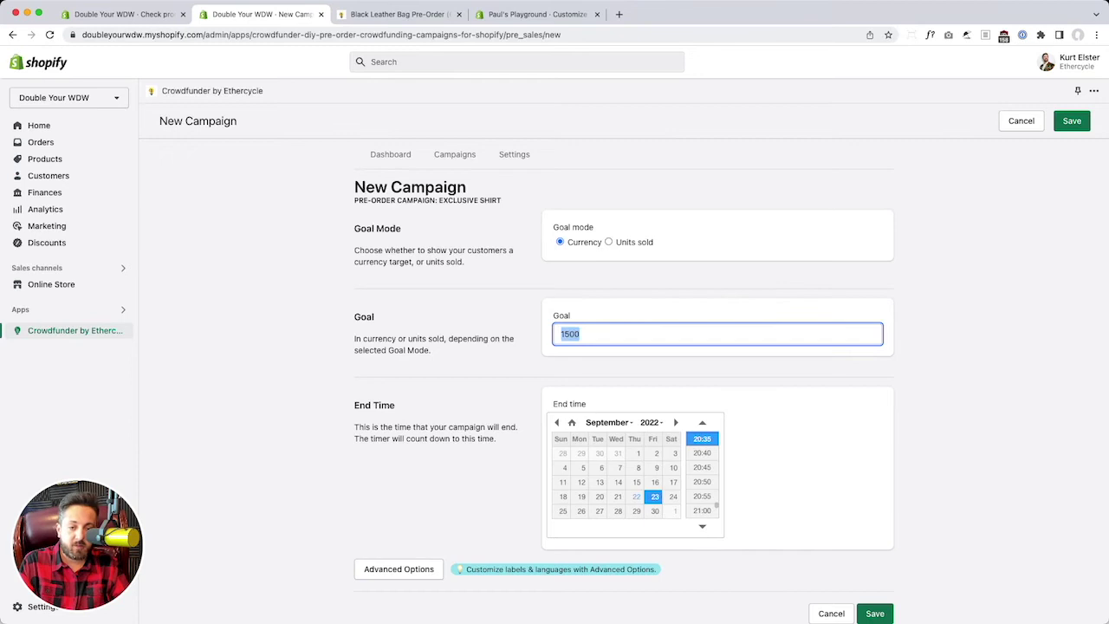
text(10000)
key(super+a)
key(BackSpace)
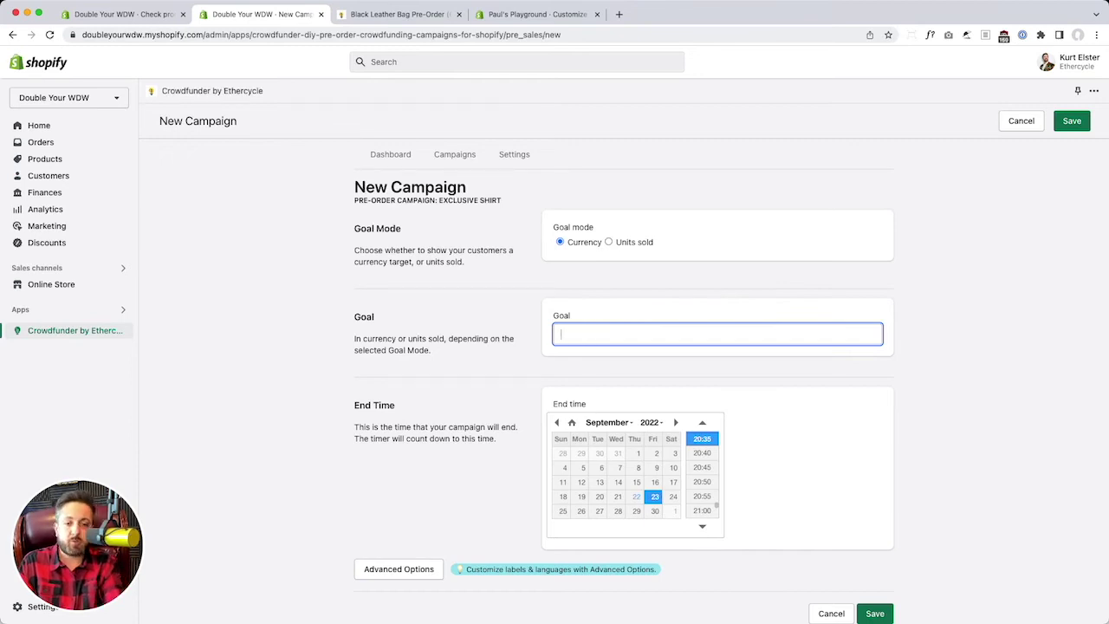
click(609, 242)
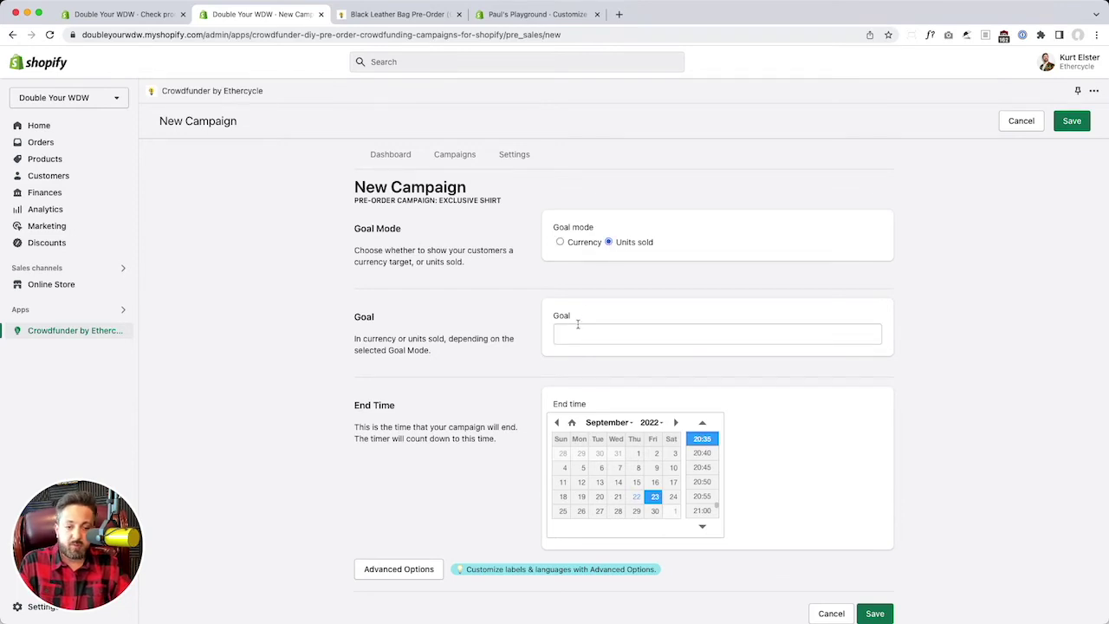
click(576, 331)
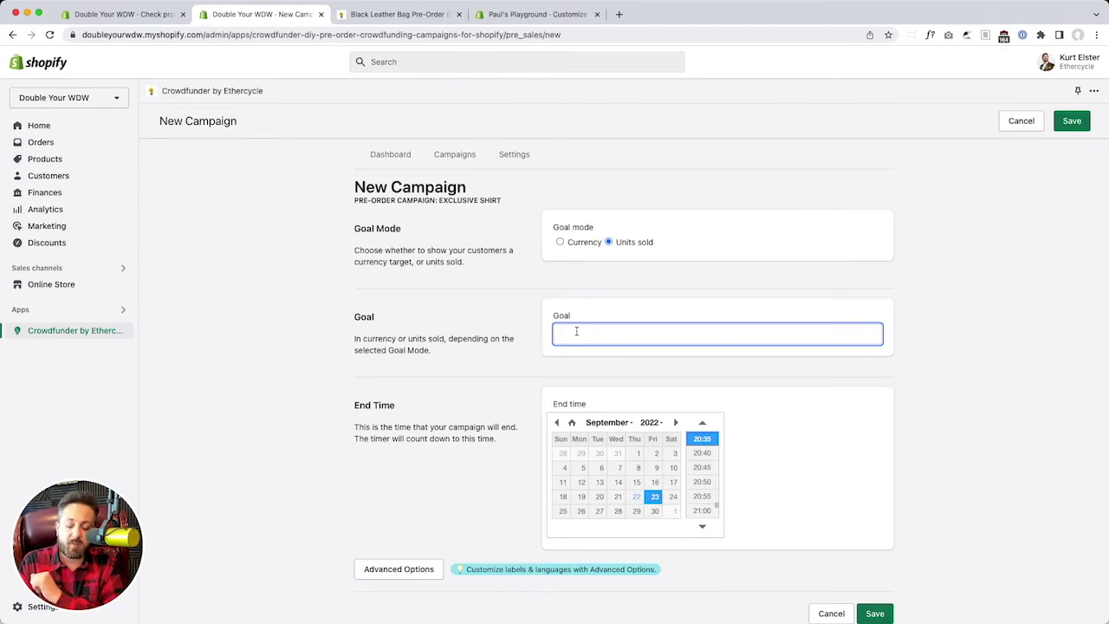
text(100)
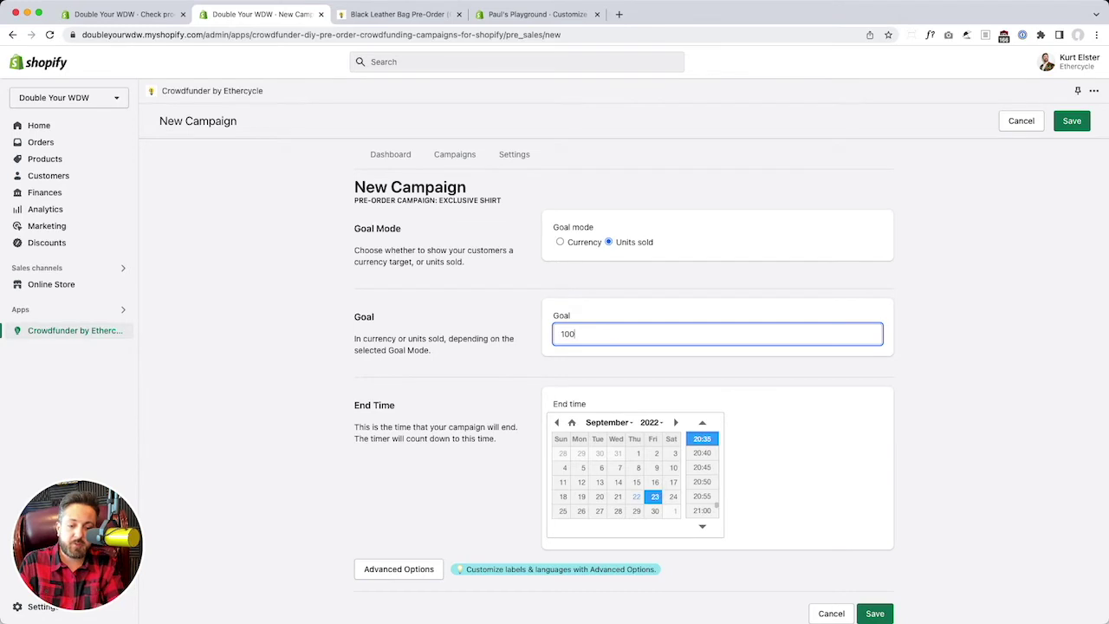
key(BackSpace)
key(BackSpace)
key(BackSpace)
click(560, 242)
click(598, 332)
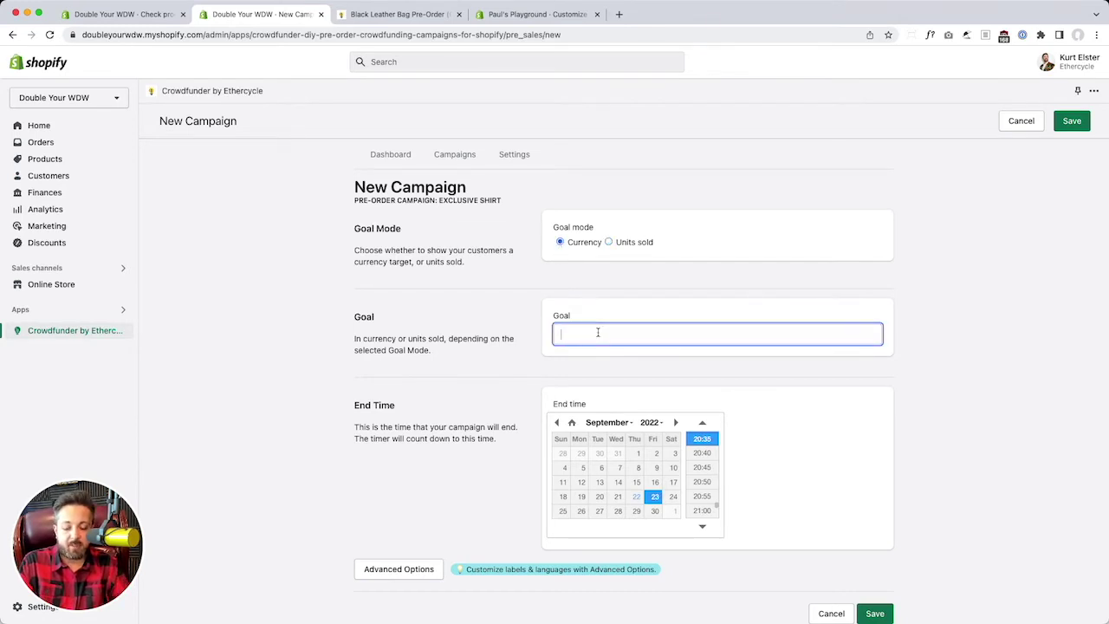
text(500)
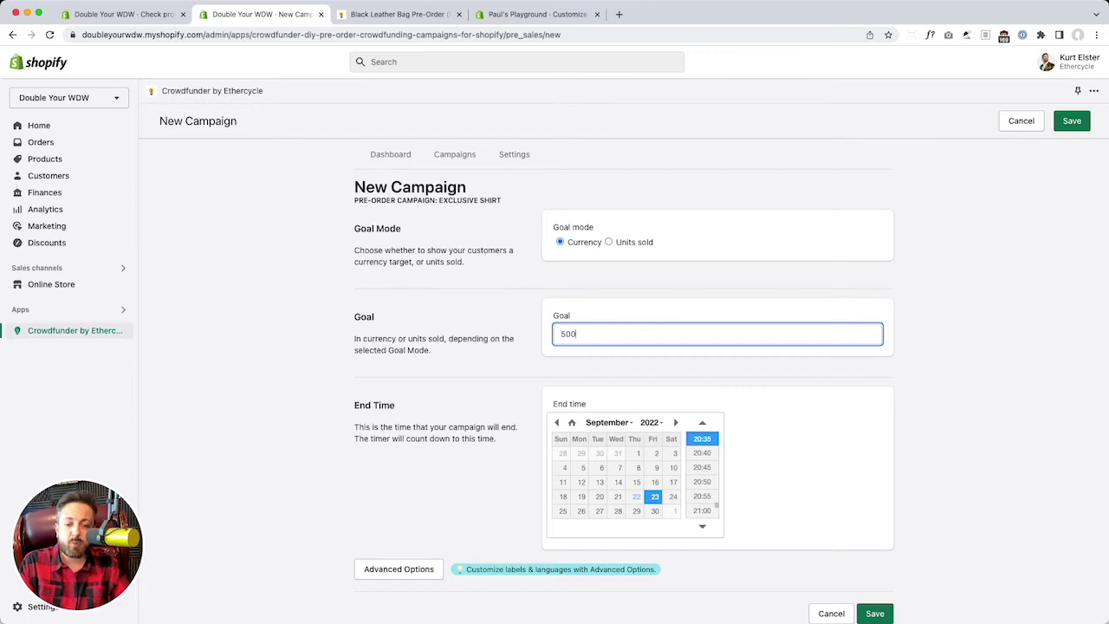
click(476, 491)
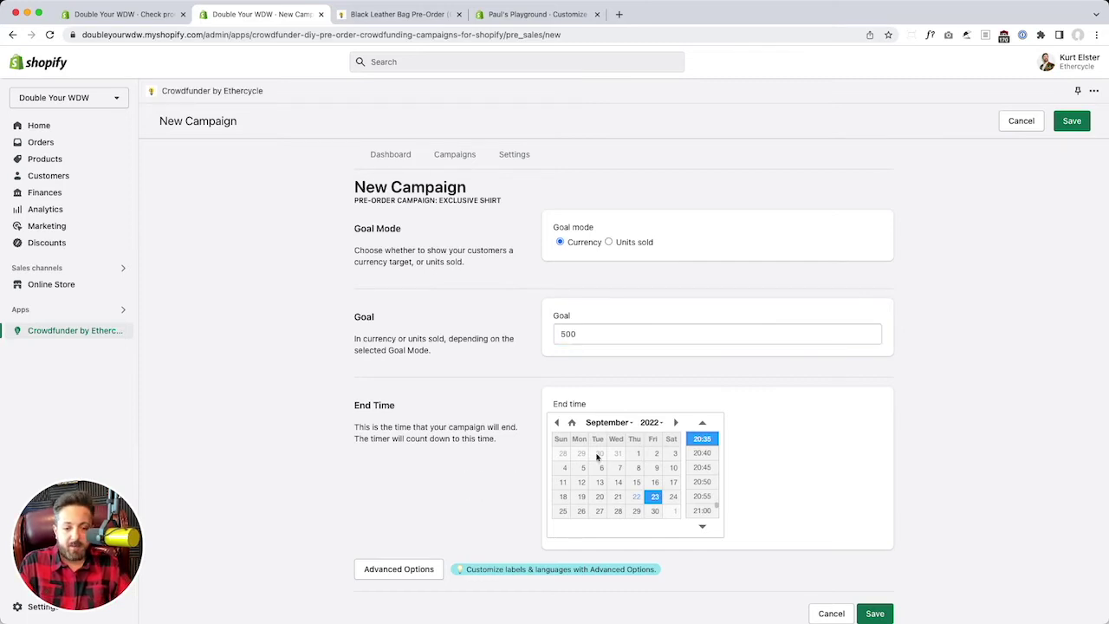
Step: Set the campaign end date to November 23, 2022
click(676, 423)
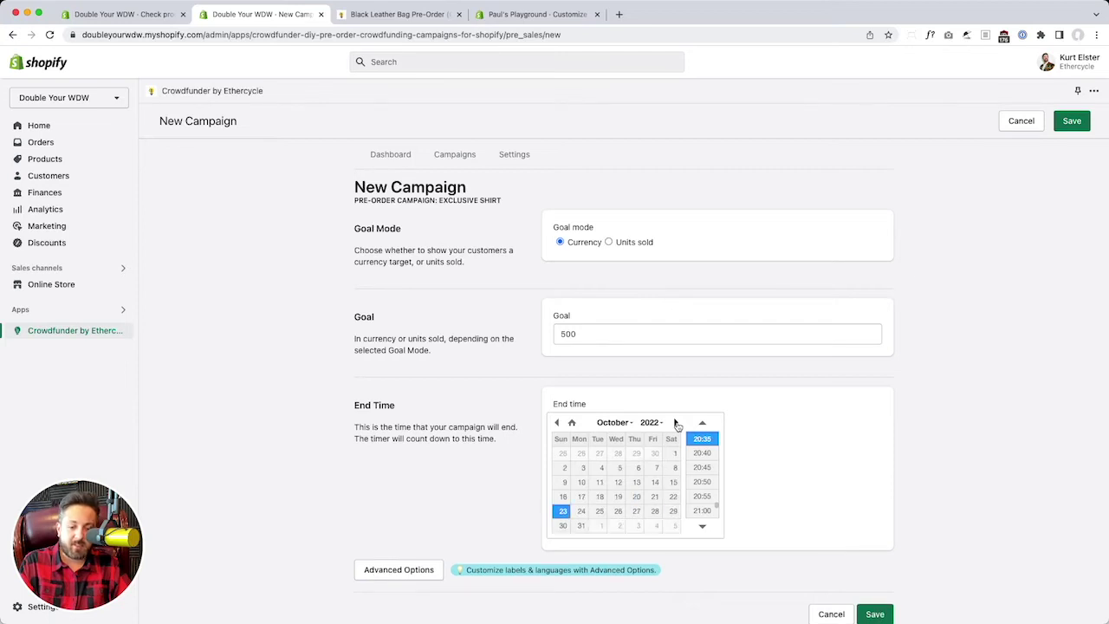
click(677, 423)
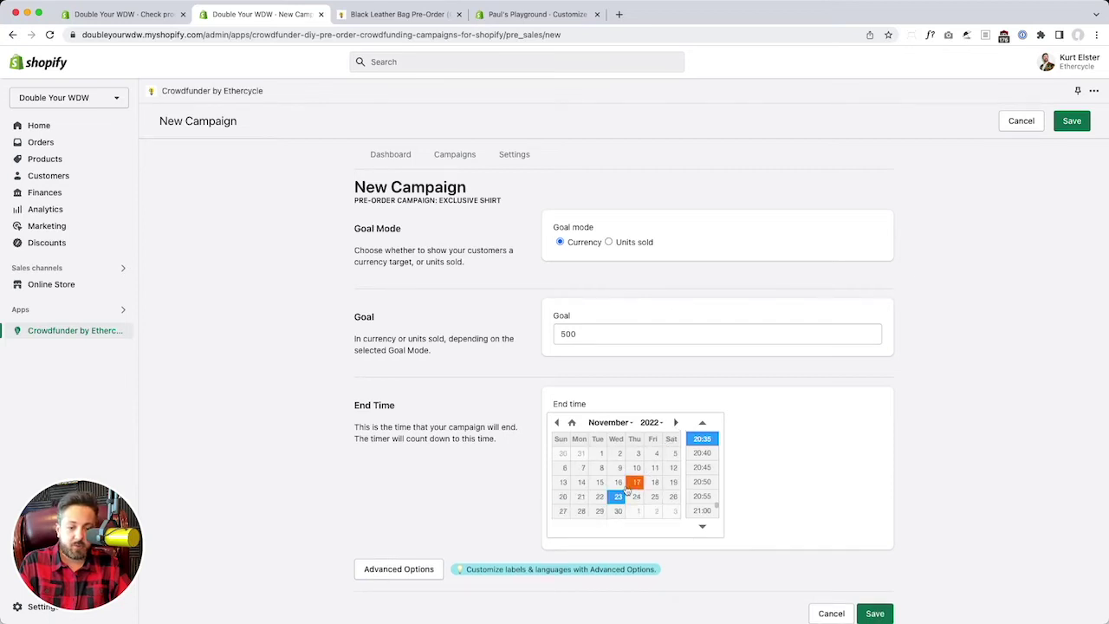
click(618, 497)
scroll(696, 560, down, 2)
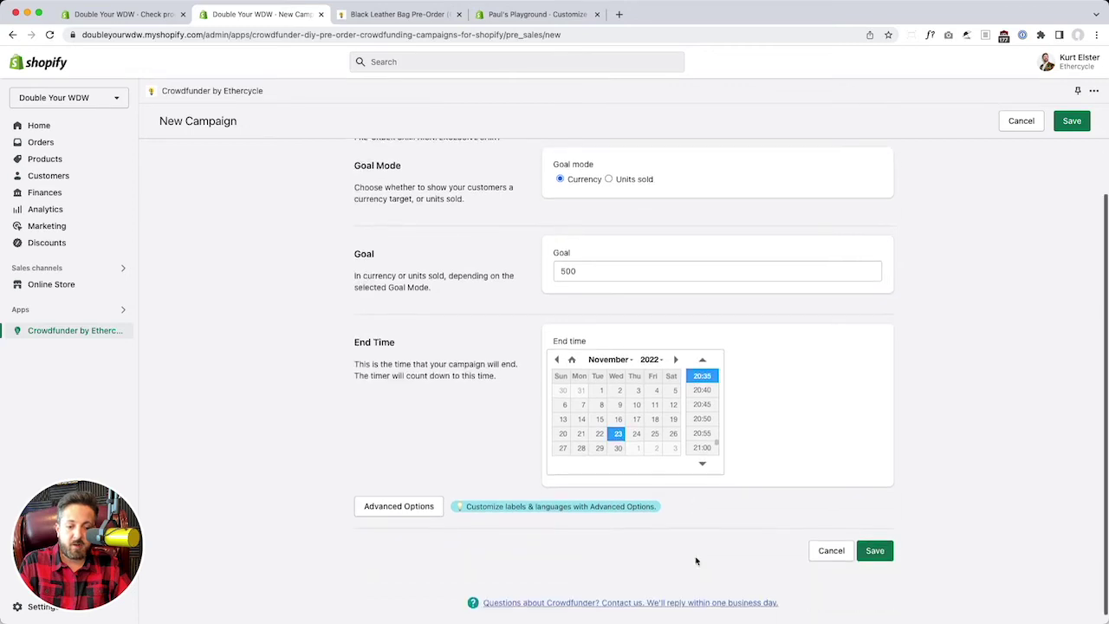
click(403, 501)
Step: Tag the product crowdfunder and set the campaign timezone to Central America UTC-6
scroll(507, 341, down, 6)
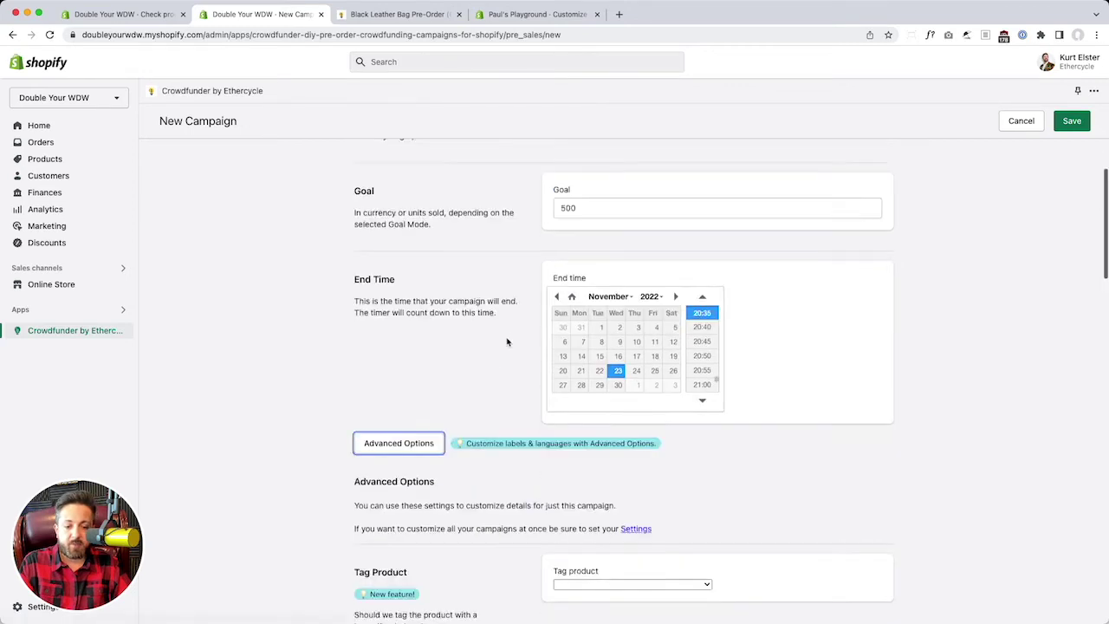
scroll(612, 327, down, 2)
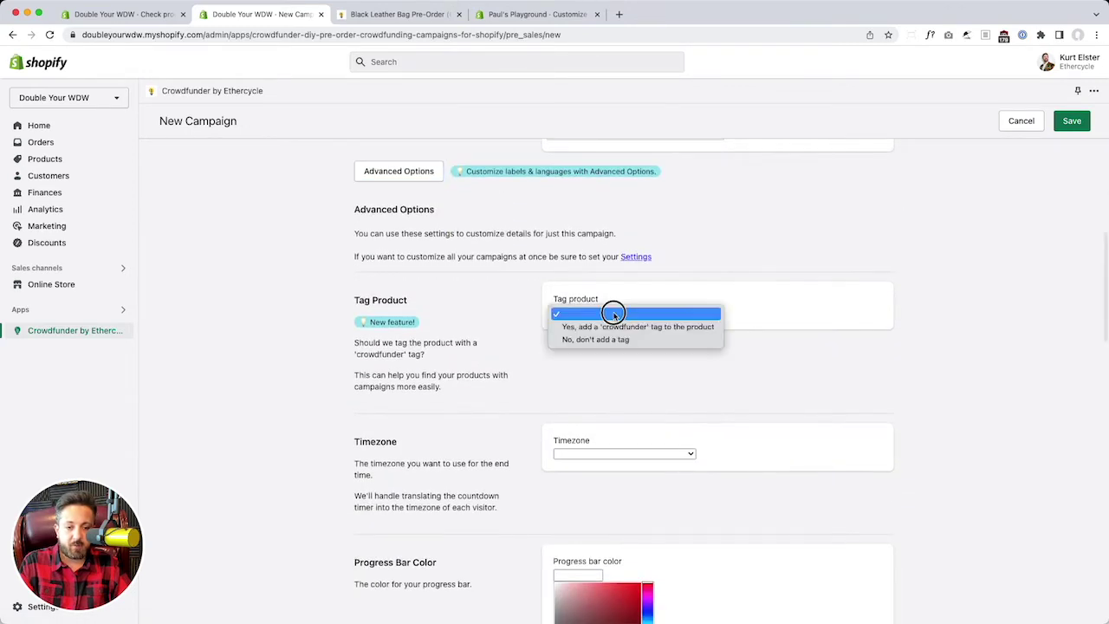
click(614, 327)
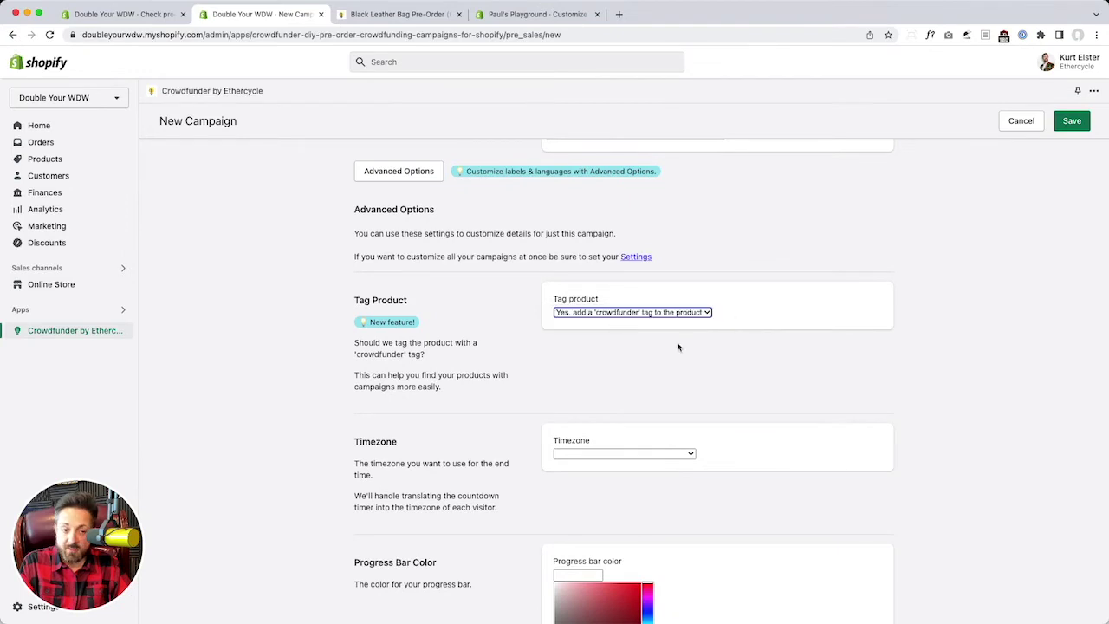
scroll(679, 347, down, 2)
click(655, 371)
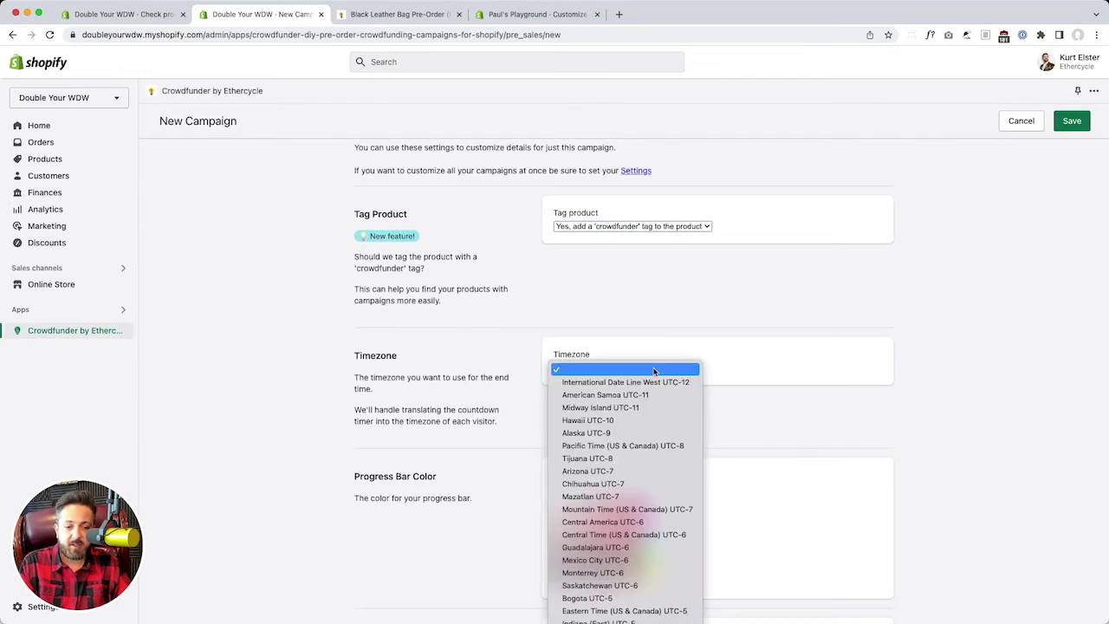
click(634, 521)
Step: Give the campaign progress bar a magenta hue (#ff00d5)
scroll(728, 286, down, 5)
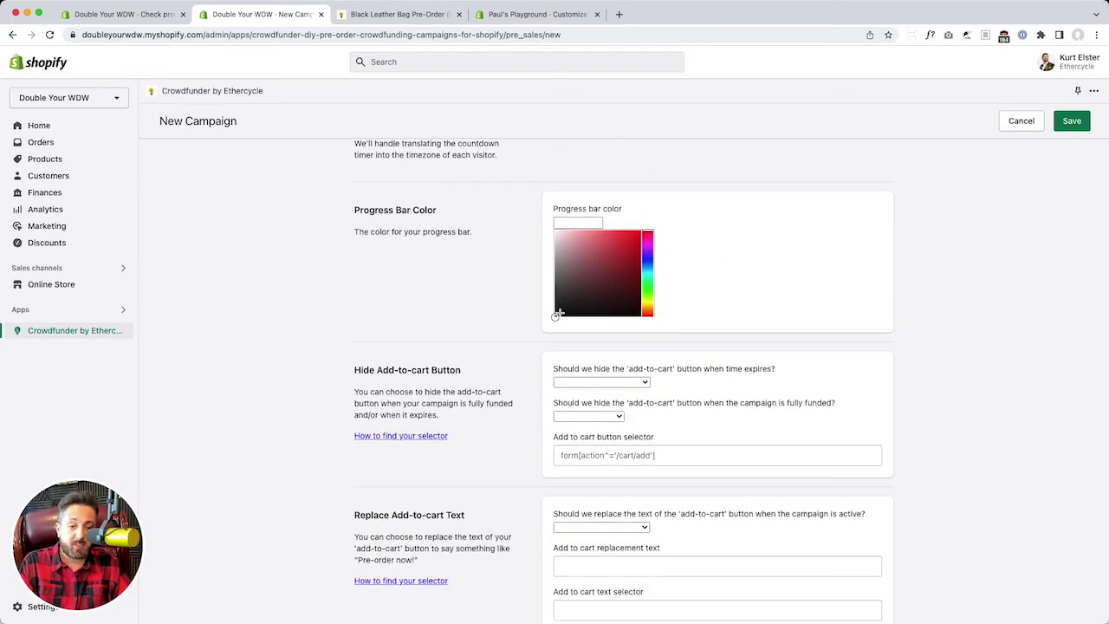
click(649, 242)
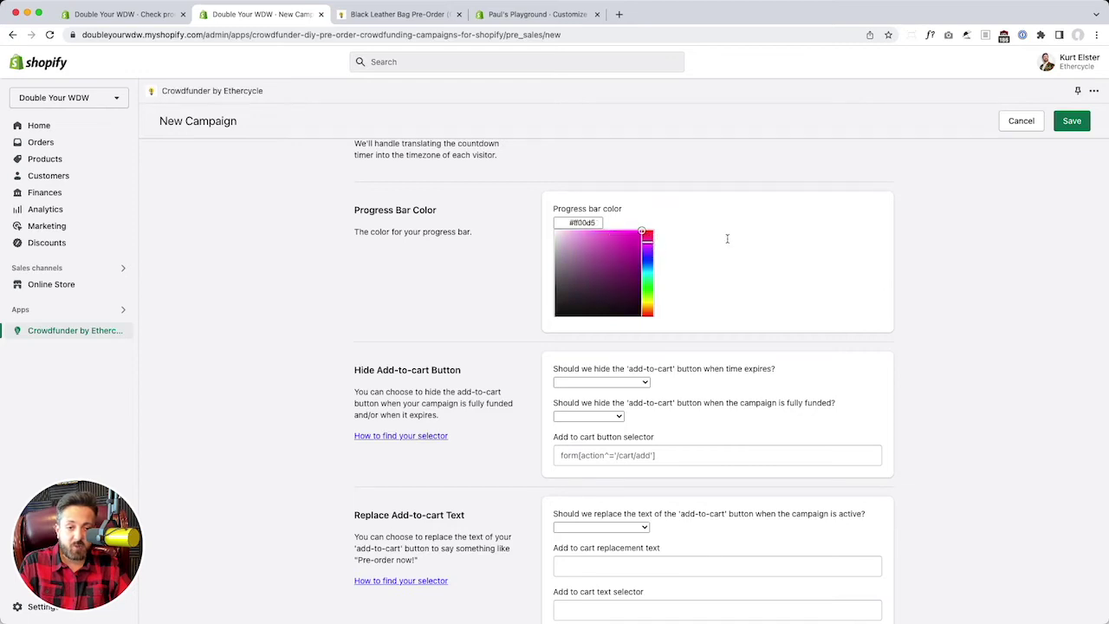
scroll(726, 240, down, 3)
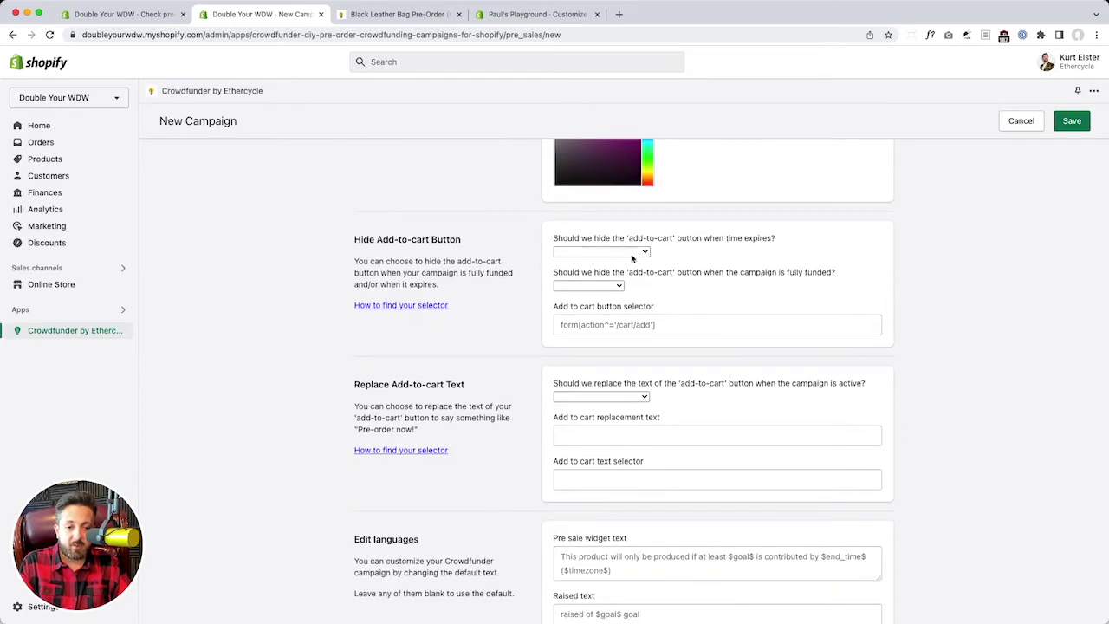
click(631, 253)
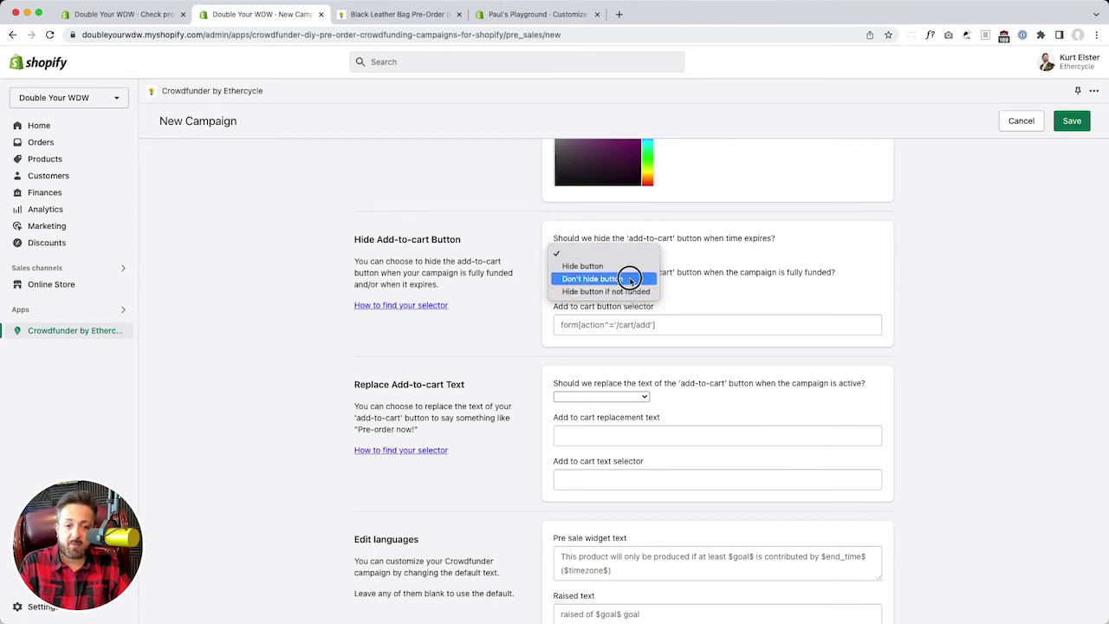
click(731, 242)
scroll(711, 243, down, 1)
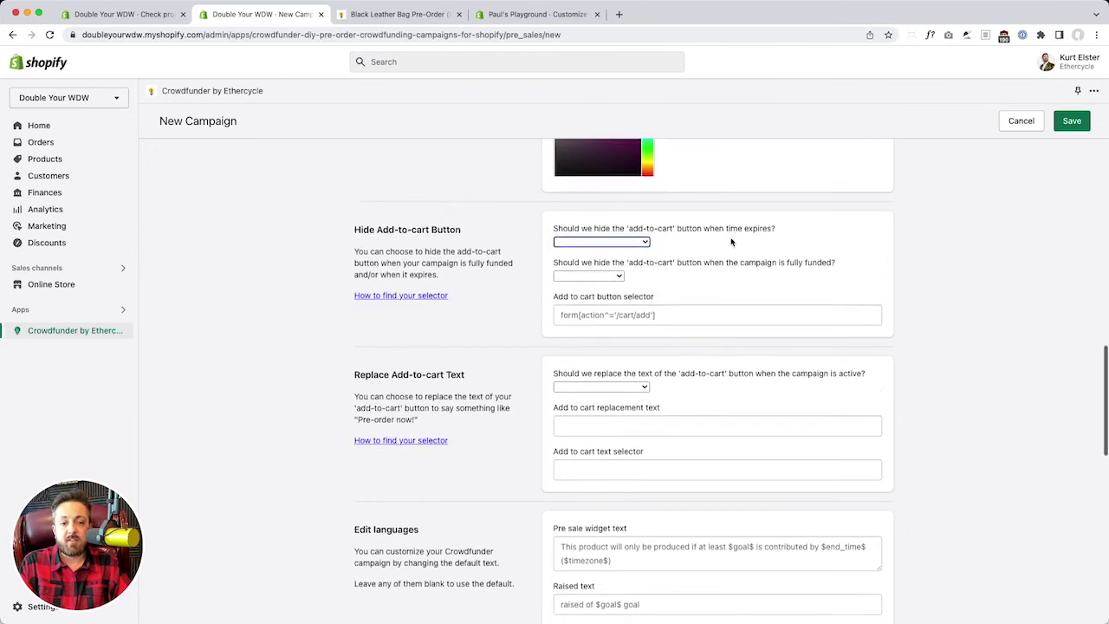
click(605, 245)
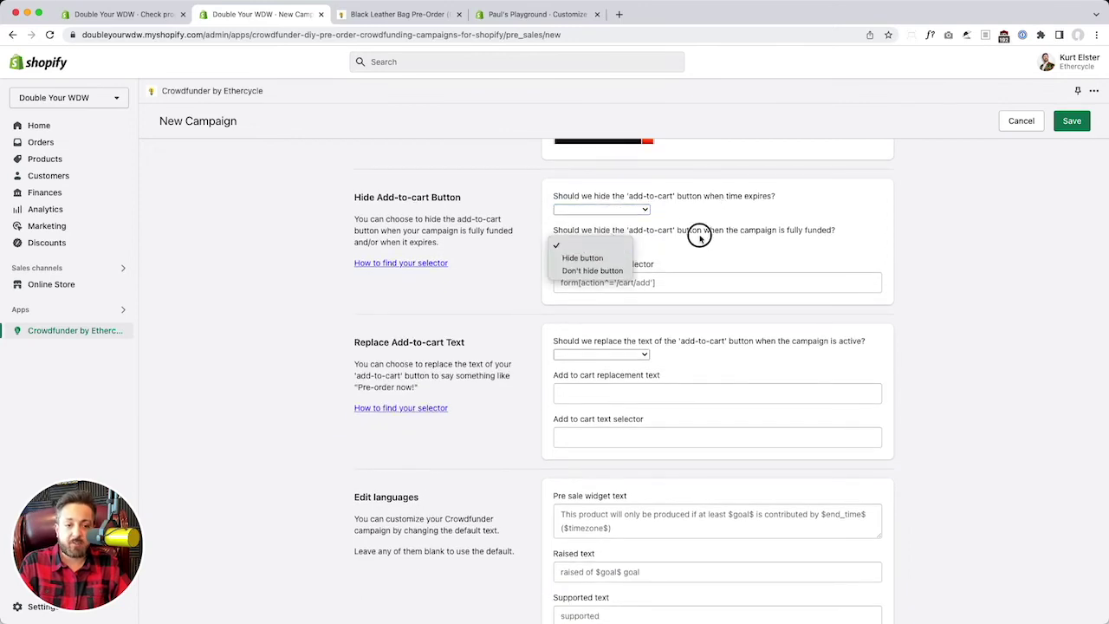
click(752, 268)
scroll(752, 268, down, 1)
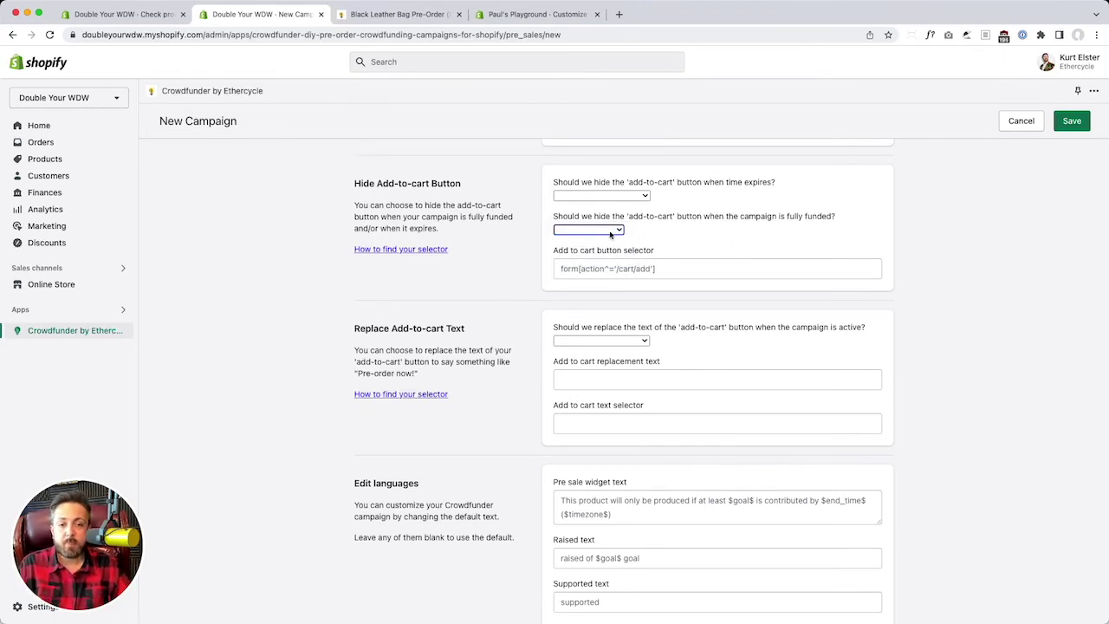
scroll(698, 247, down, 1)
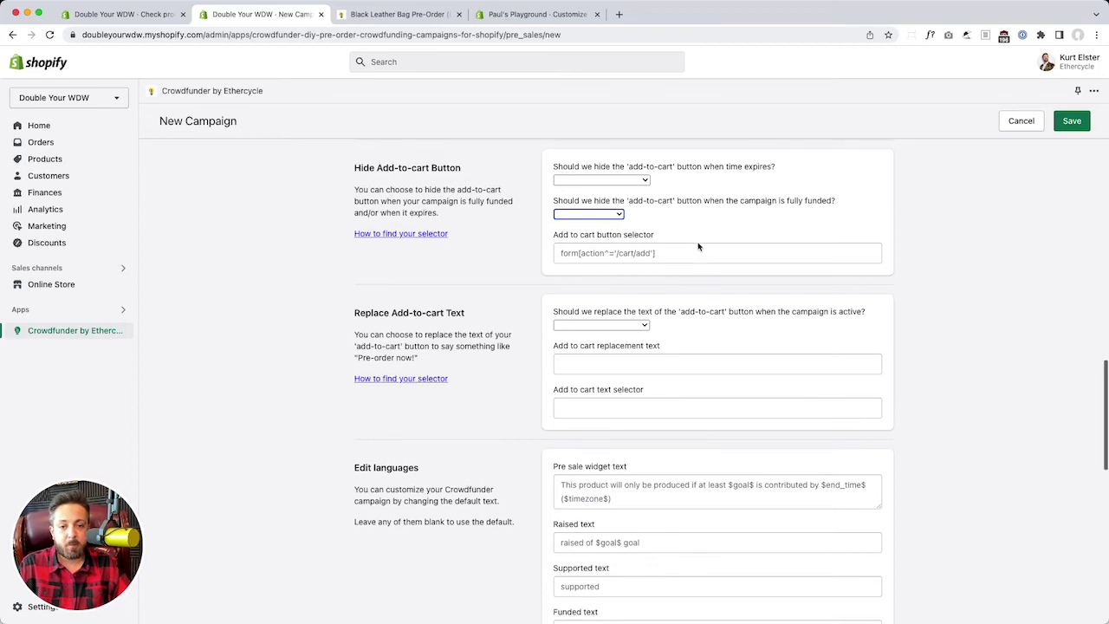
click(649, 252)
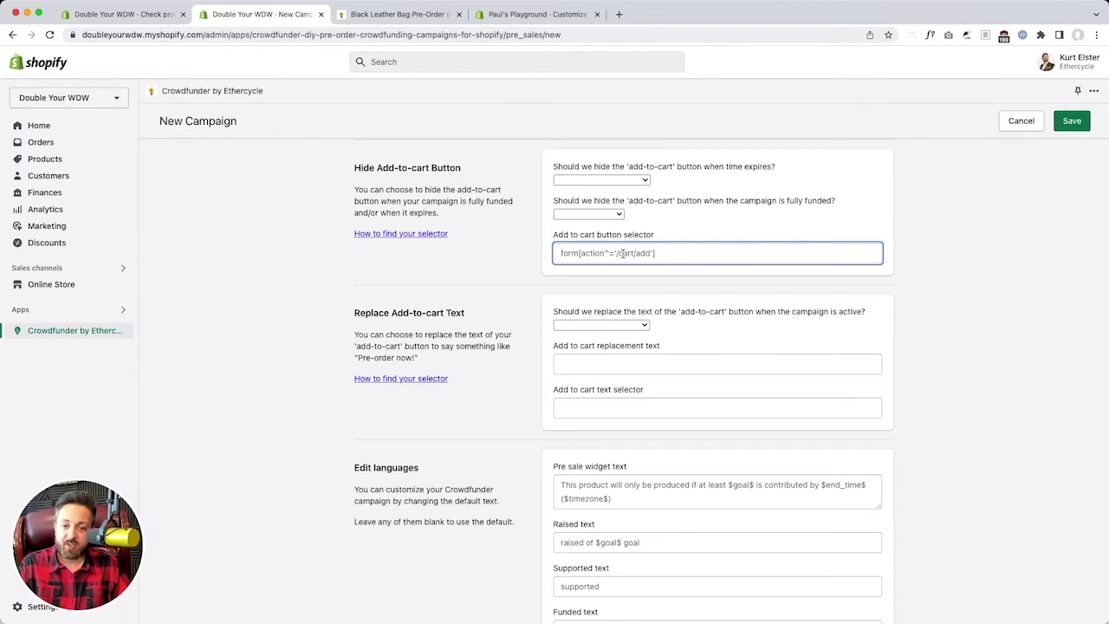
scroll(622, 252, down, 2)
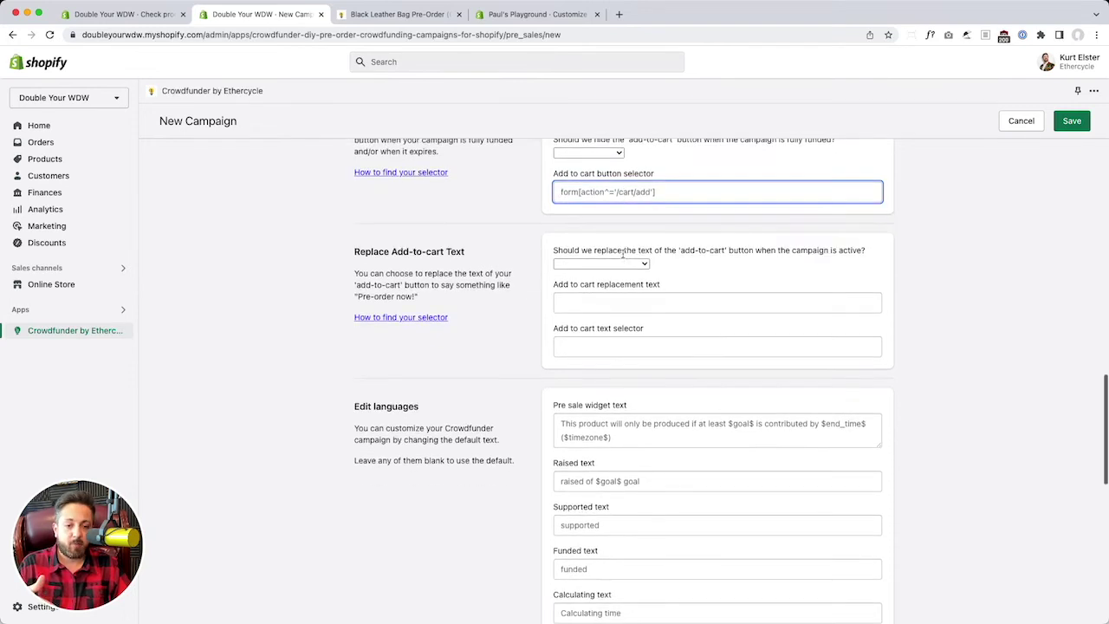
click(622, 258)
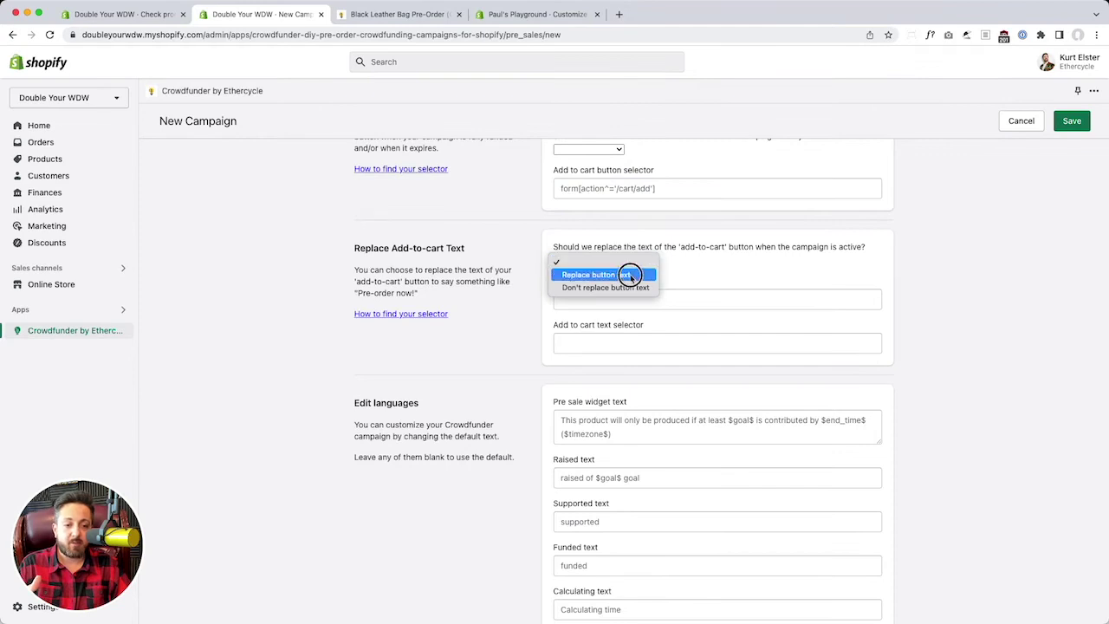
click(731, 272)
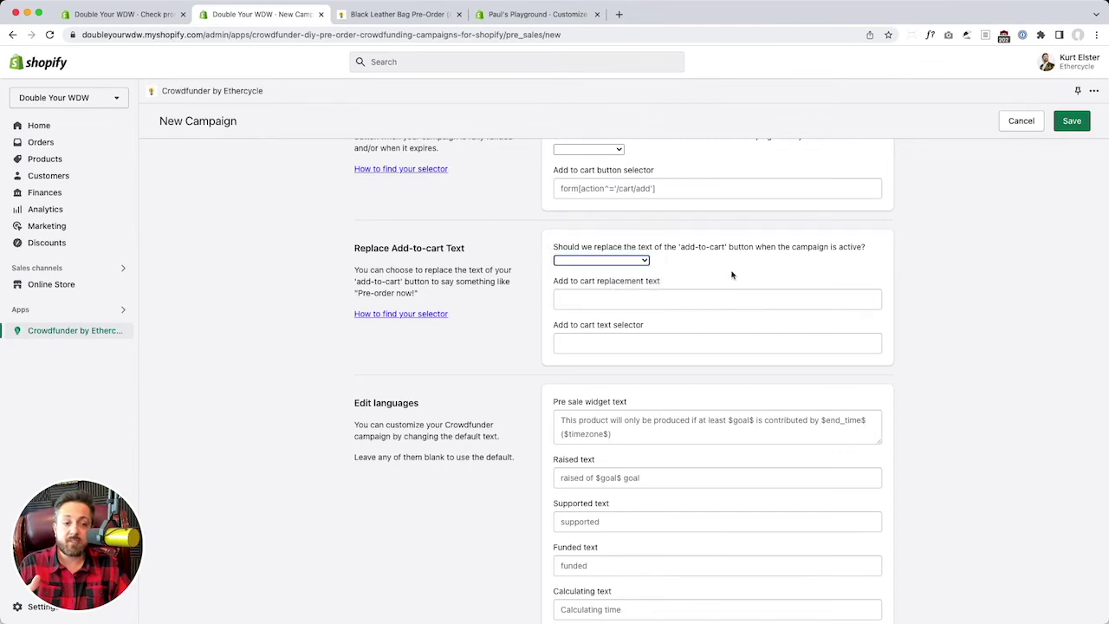
scroll(732, 274, down, 1)
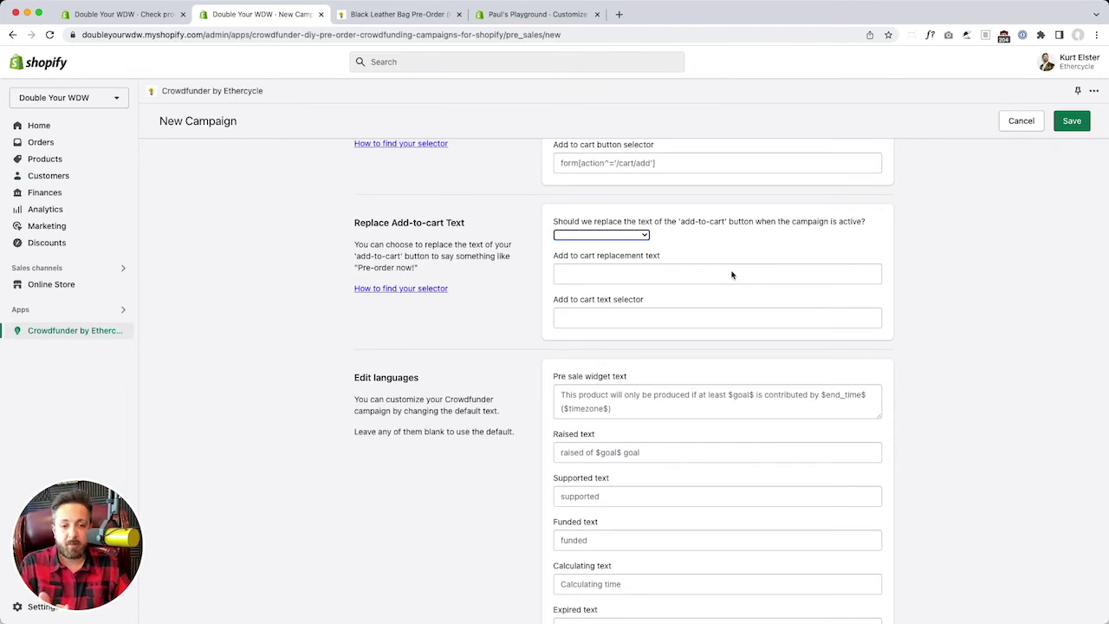
click(644, 238)
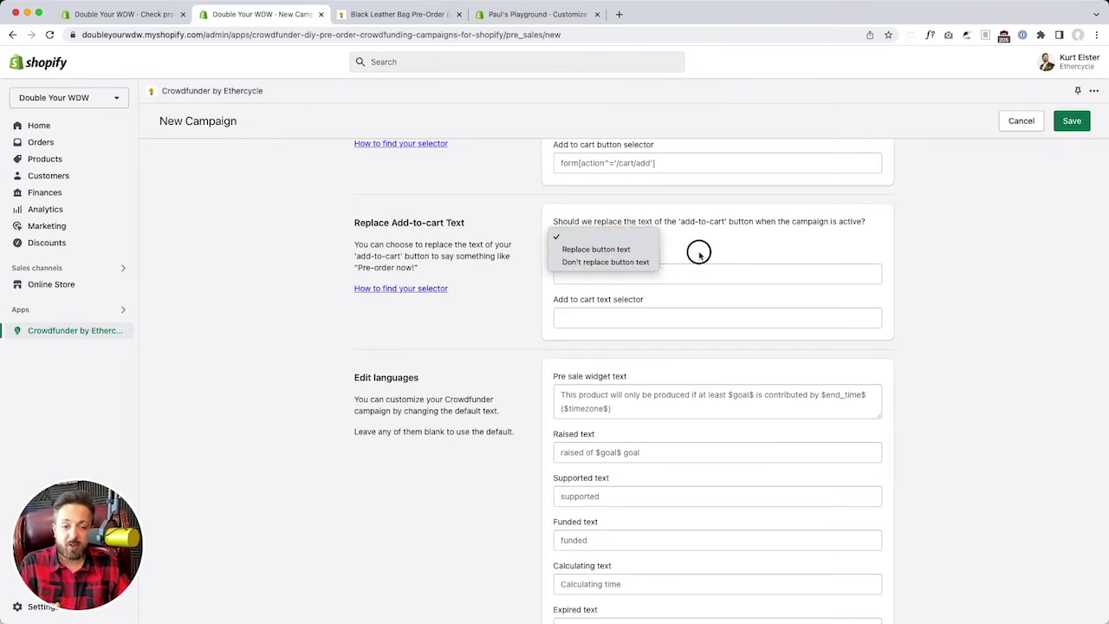
click(690, 292)
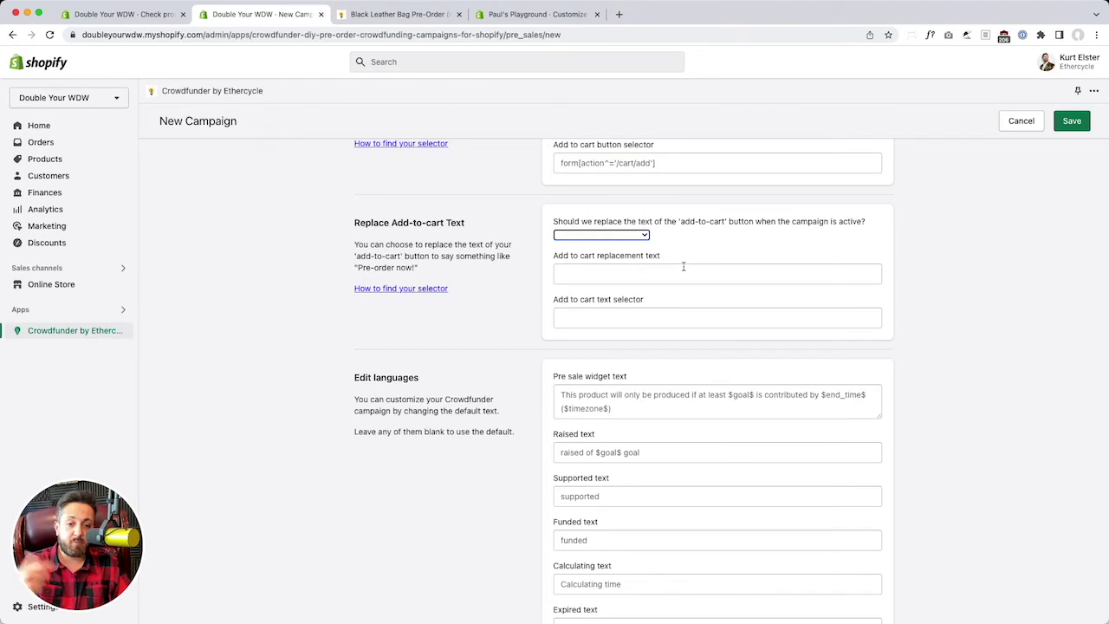
scroll(684, 267, down, 1)
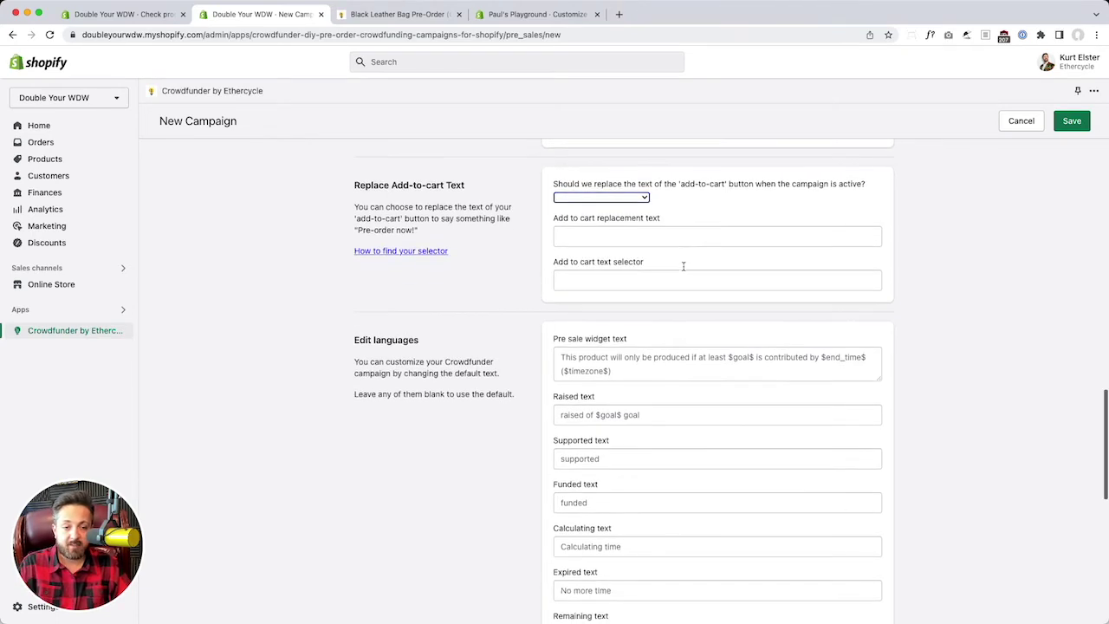
click(596, 280)
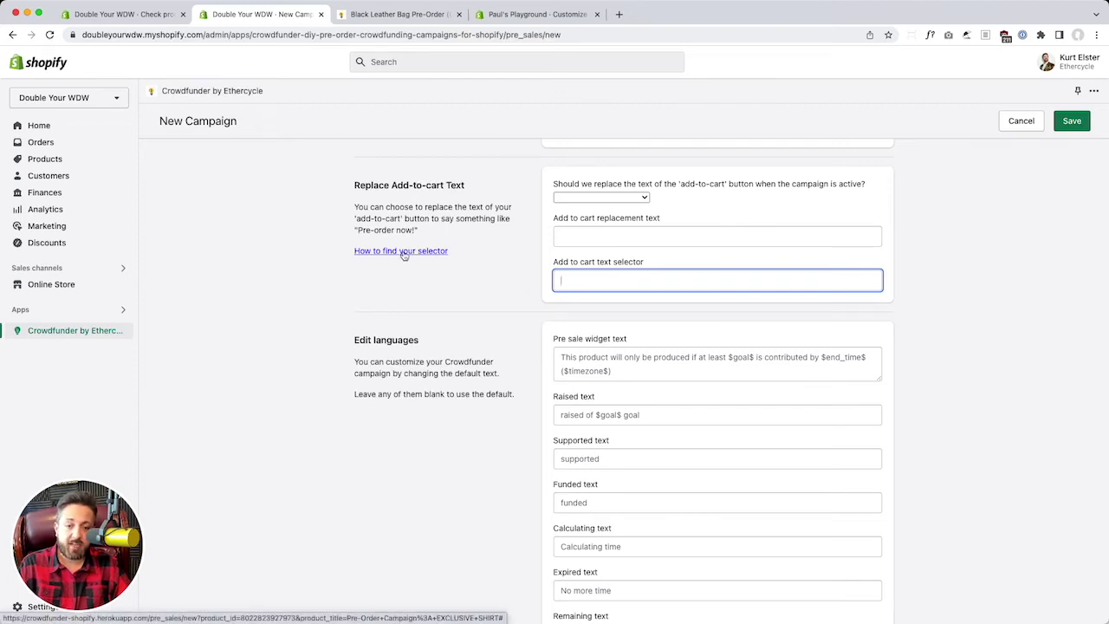
scroll(516, 359, down, 3)
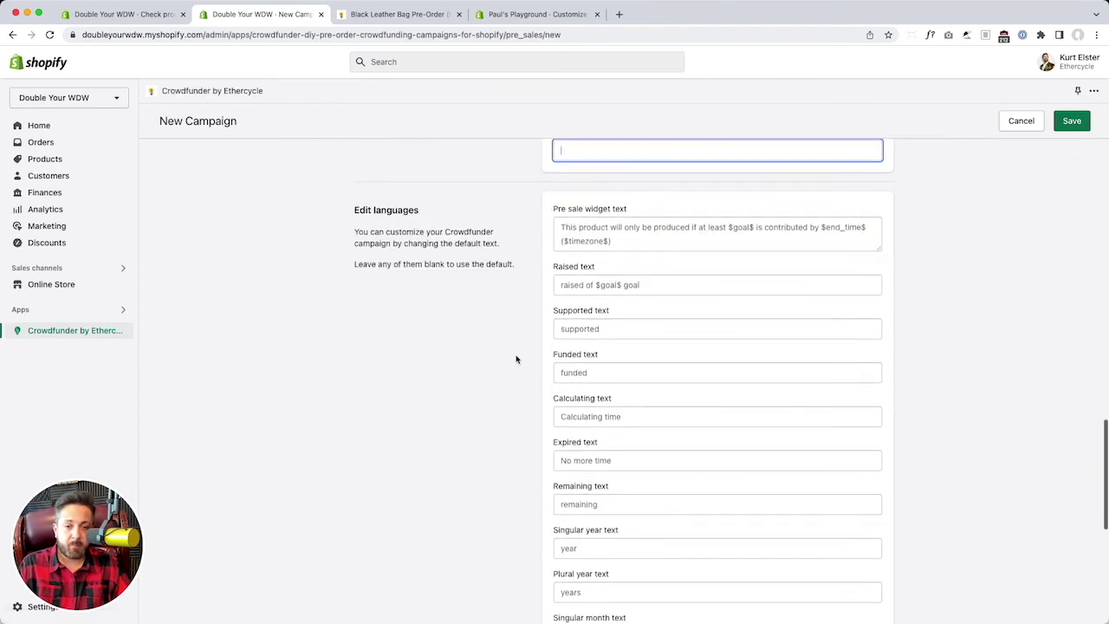
scroll(516, 359, down, 1)
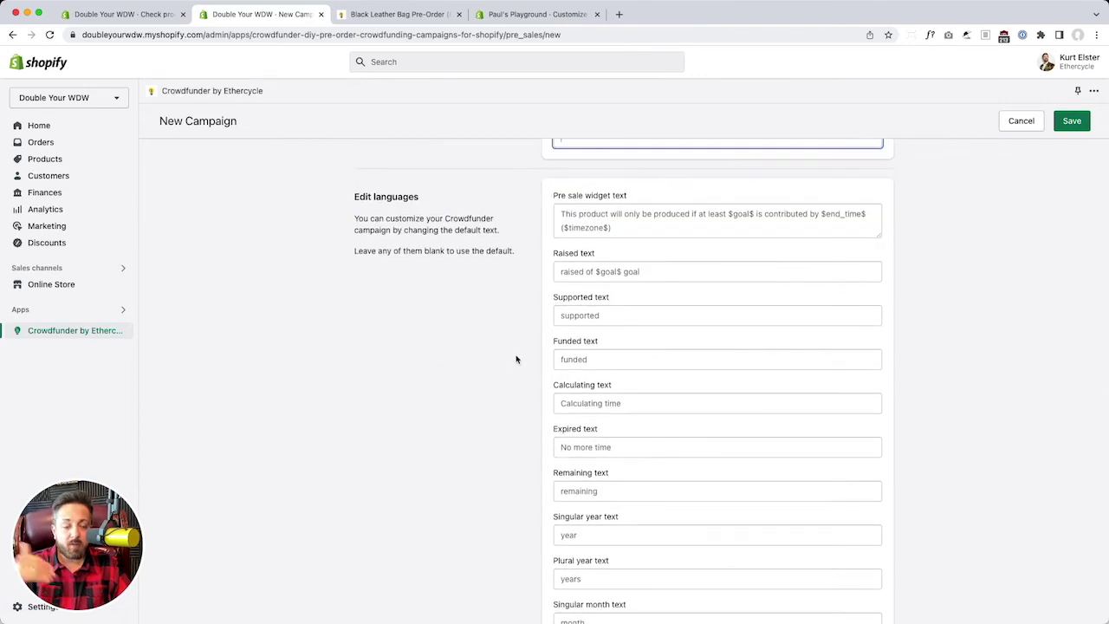
scroll(516, 359, down, 1)
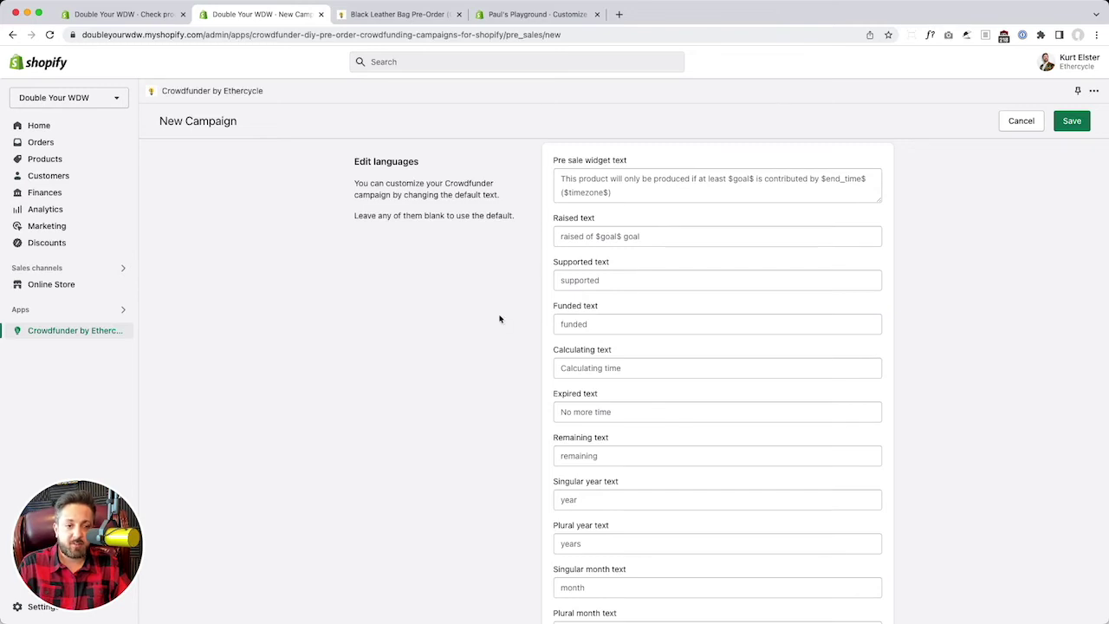
scroll(499, 319, down, 5)
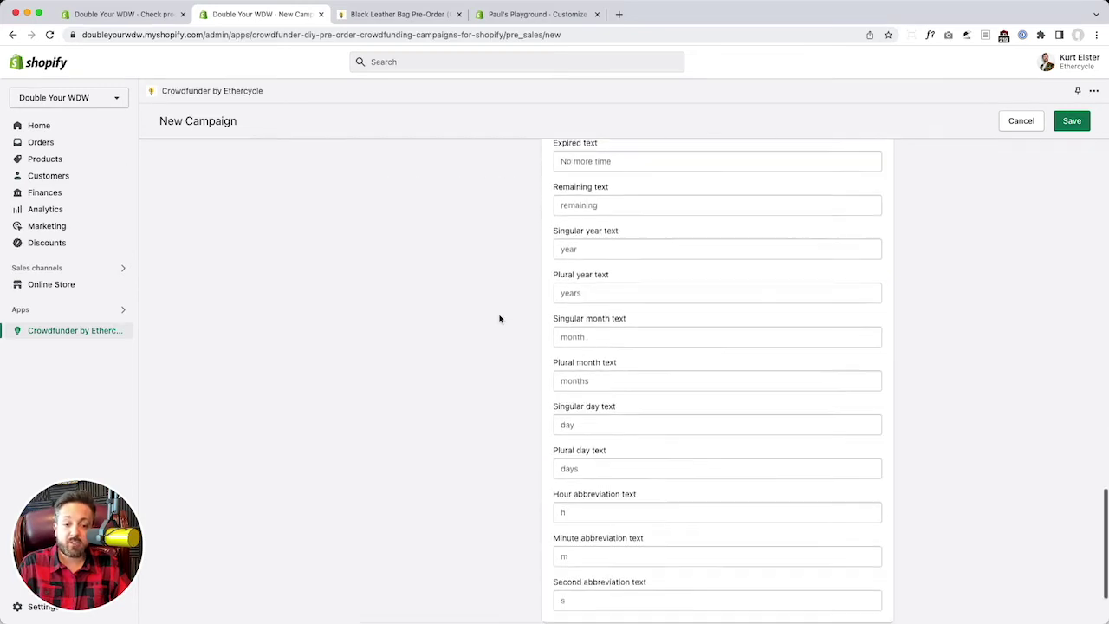
scroll(599, 431, up, 4)
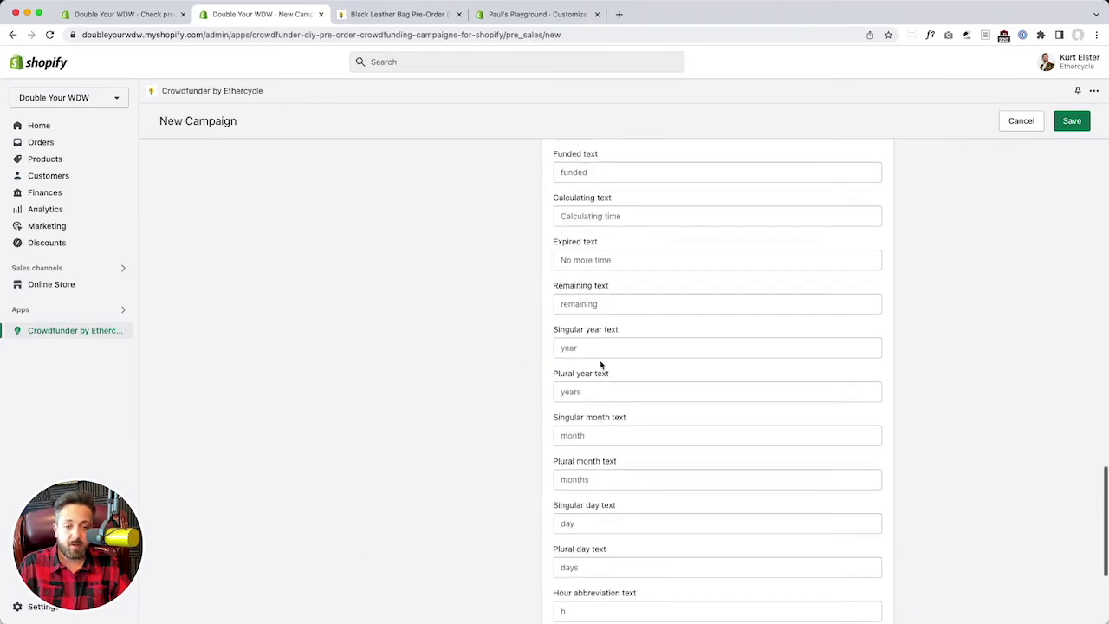
scroll(600, 365, up, 5)
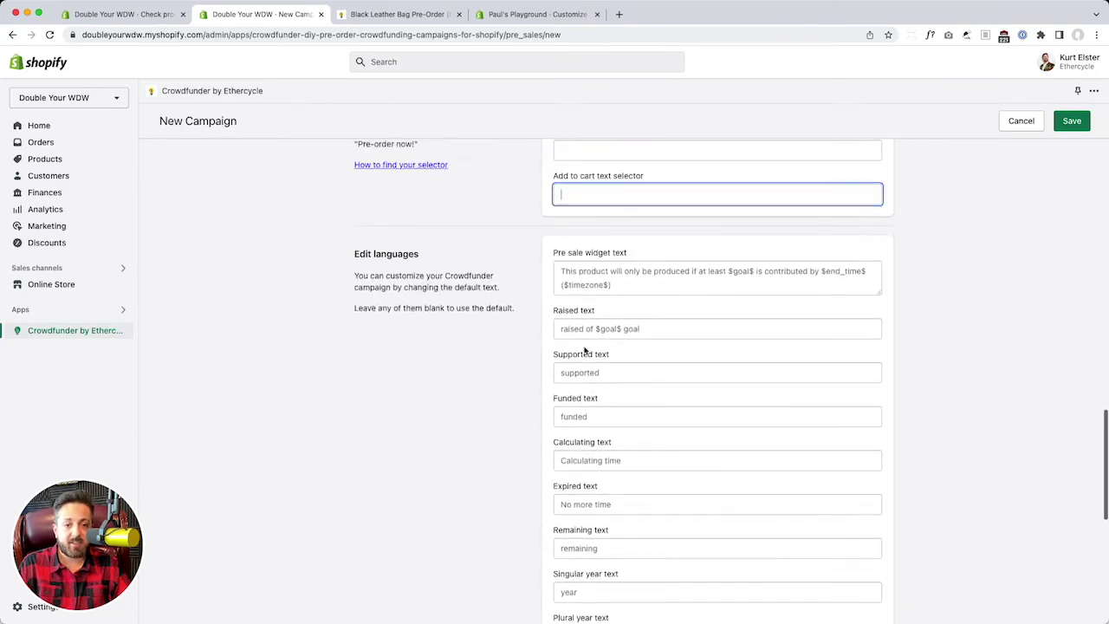
scroll(587, 329, up, 1)
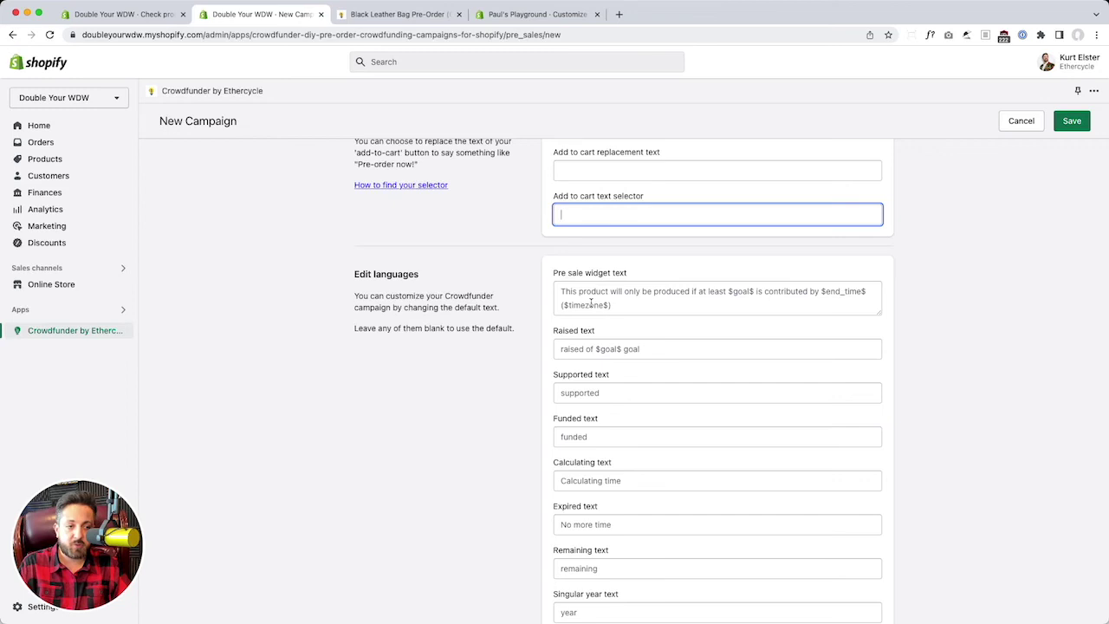
scroll(957, 209, up, 15)
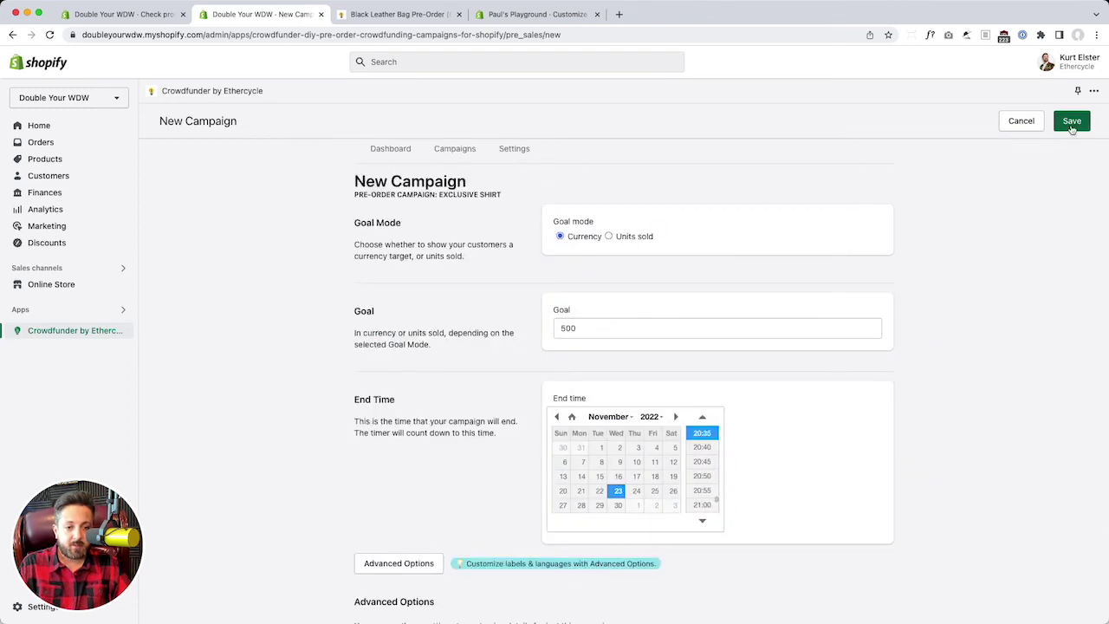
Step: Save the EXCLUSIVE SHIRT campaign and confirm it is listed active with a $500.00 goal
click(1072, 124)
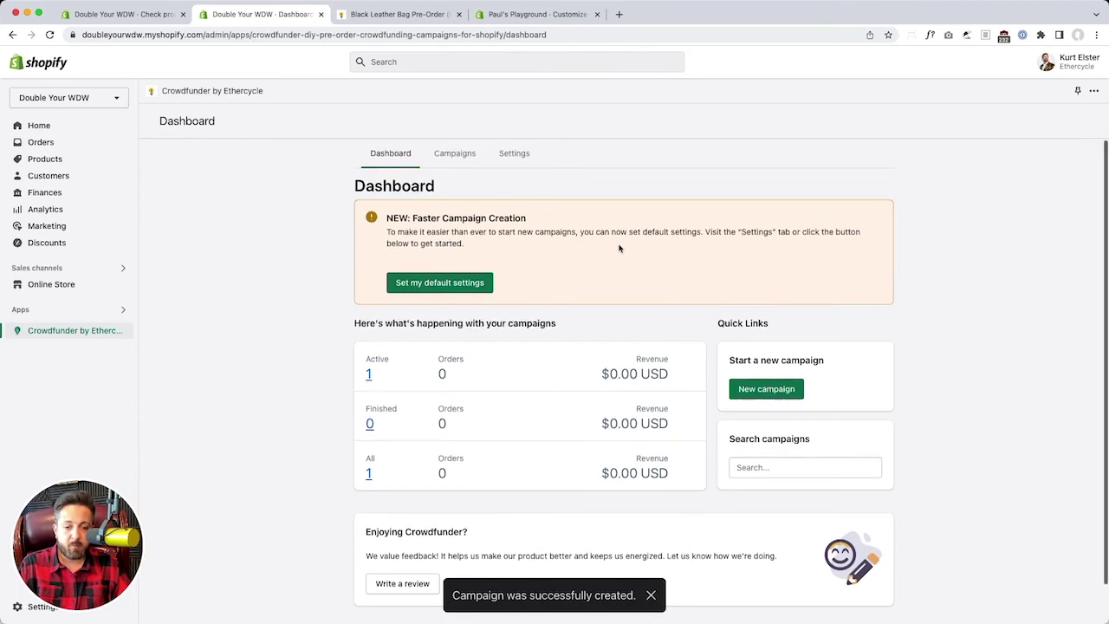
scroll(619, 249, down, 1)
scroll(619, 248, up, 1)
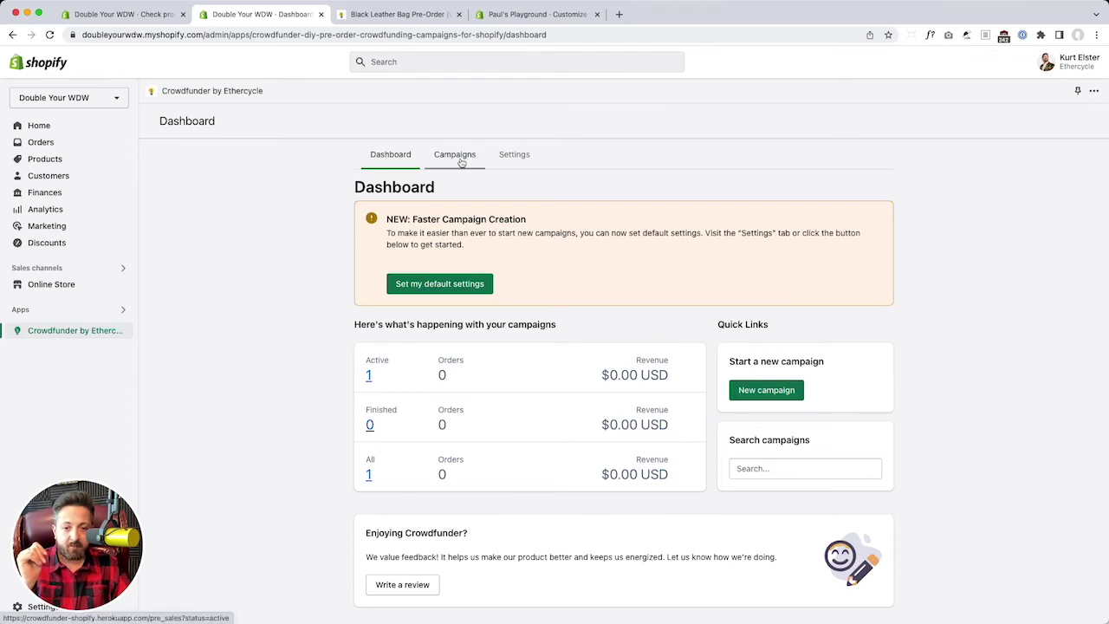
click(462, 163)
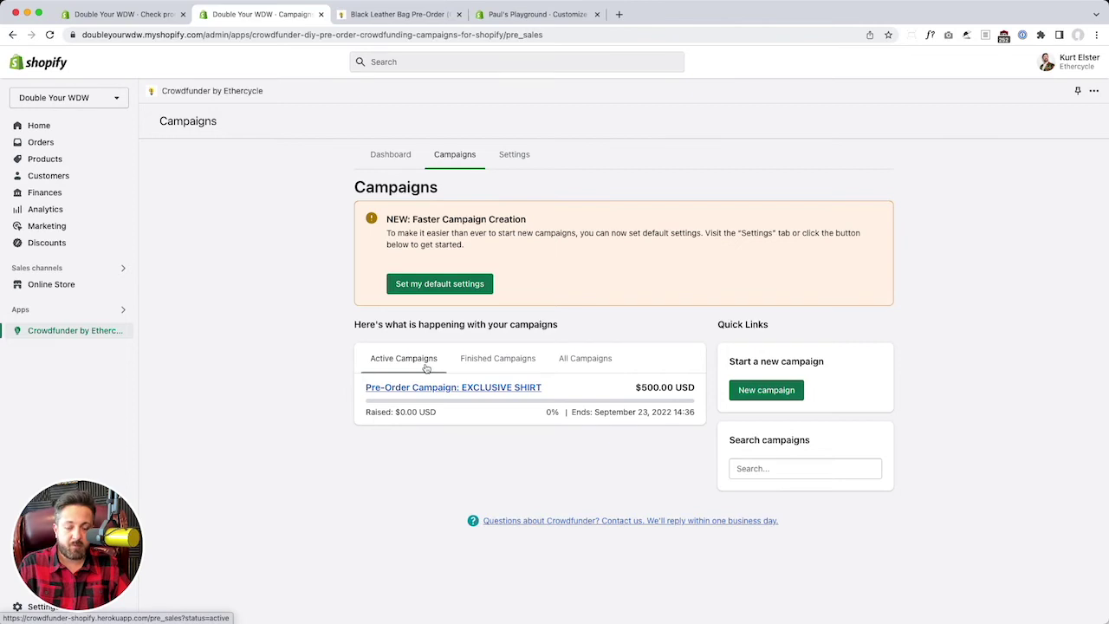
click(506, 166)
Step: From the Crowdfunder dashboard, open the active EXCLUSIVE SHIRT campaign and save it again
scroll(482, 320, down, 10)
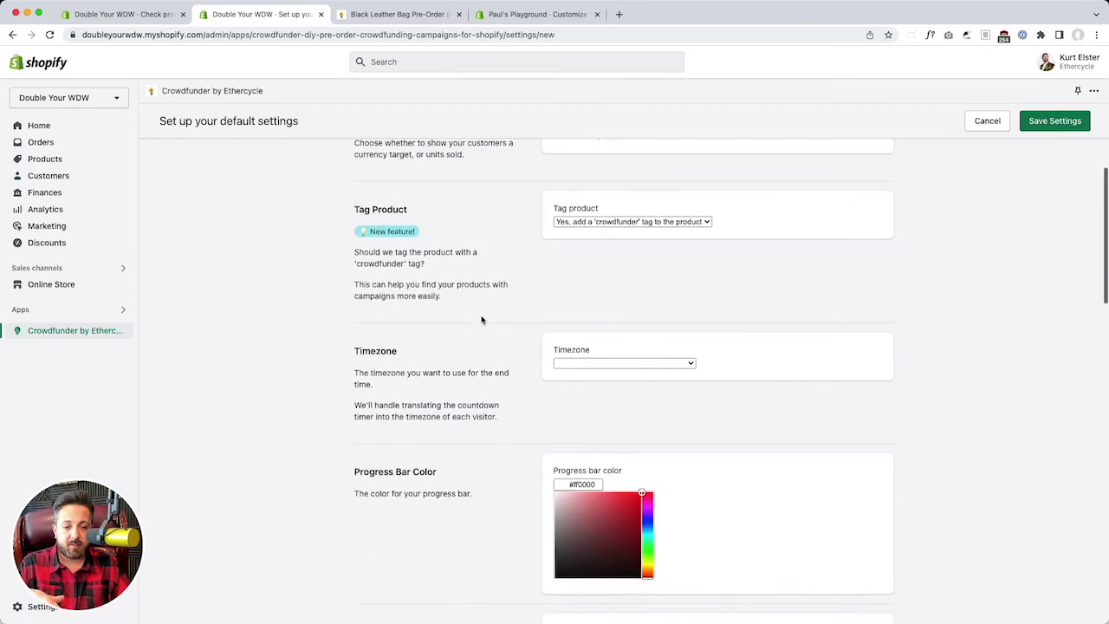
scroll(482, 320, down, 2)
scroll(482, 319, up, 15)
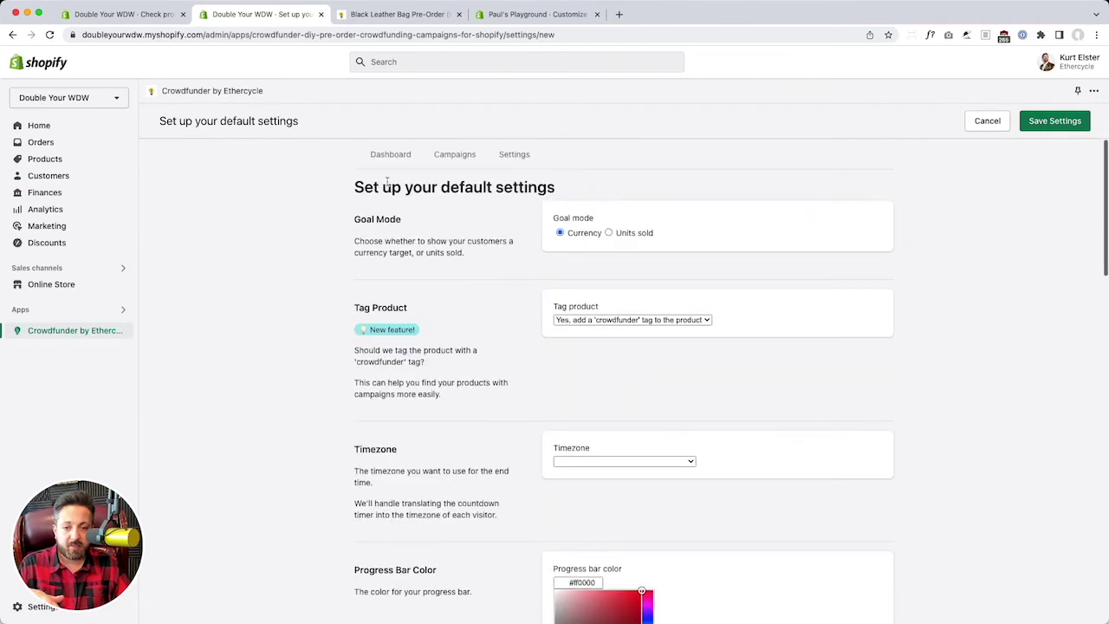
click(391, 155)
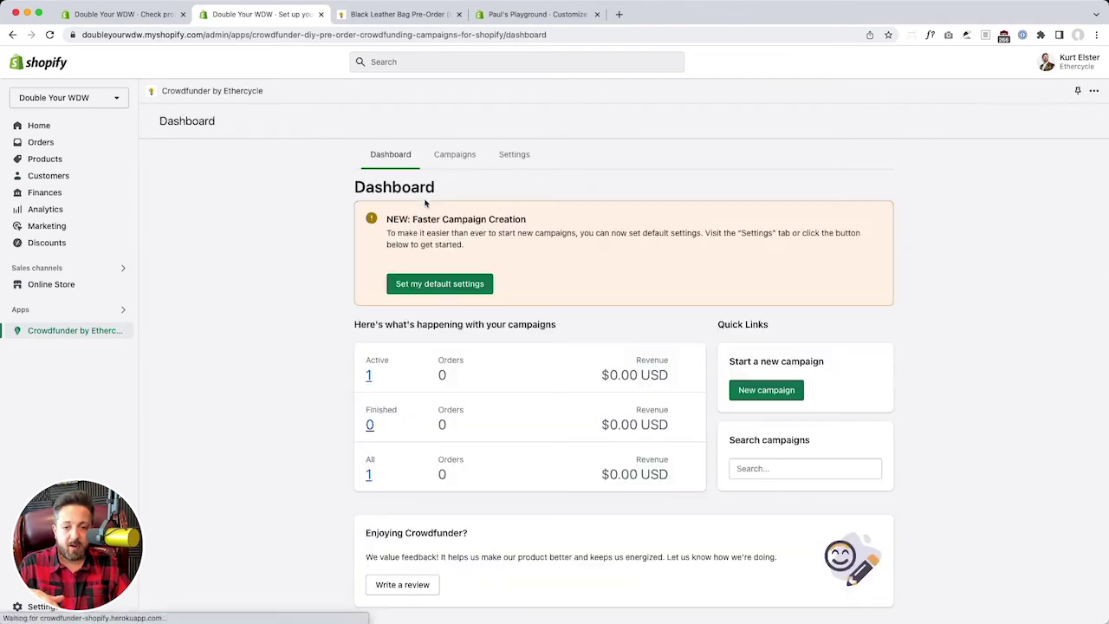
click(370, 375)
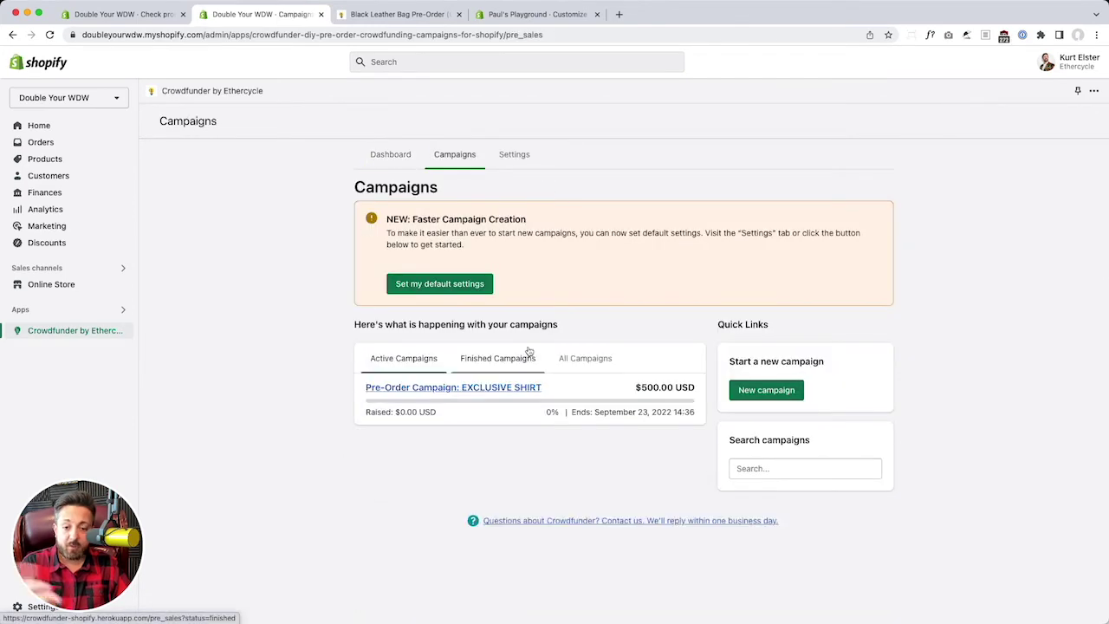
click(497, 392)
scroll(436, 361, down, 3)
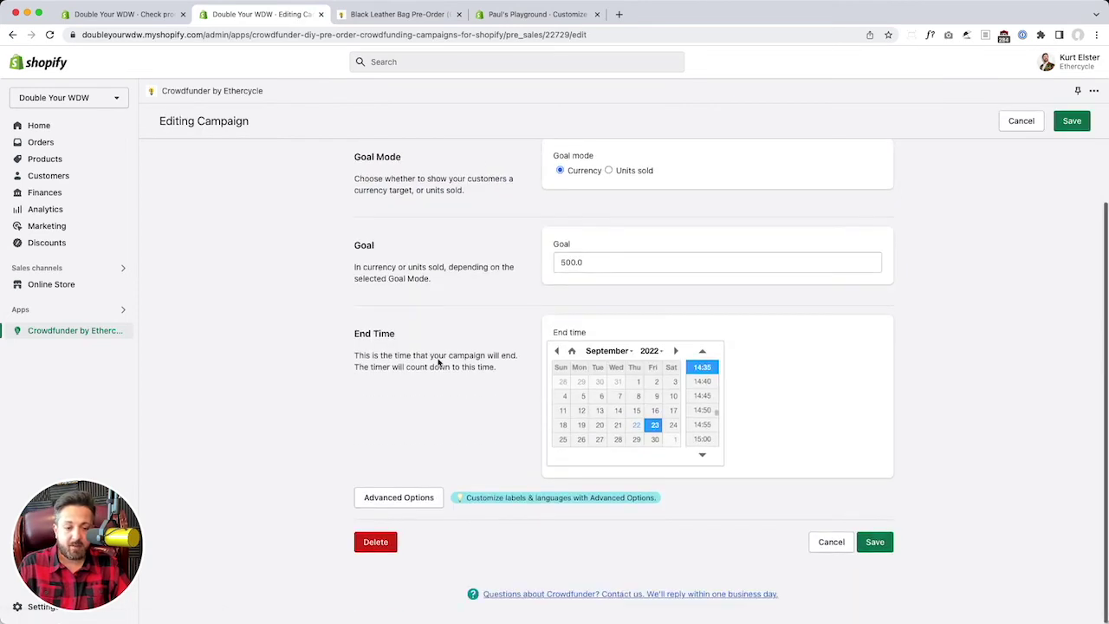
scroll(439, 364, up, 2)
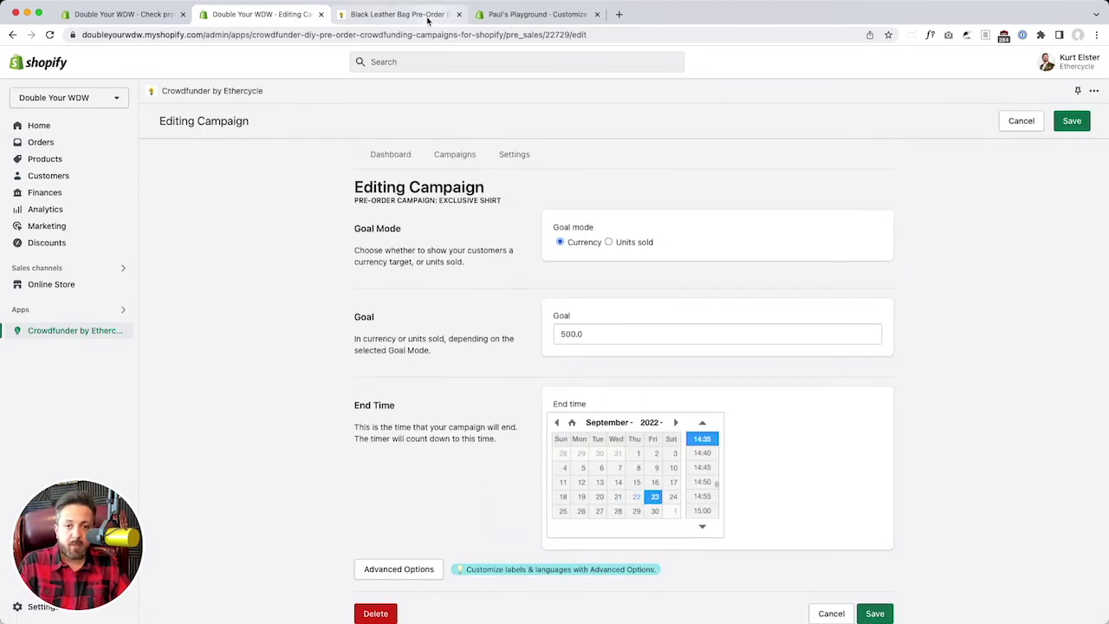
click(1072, 122)
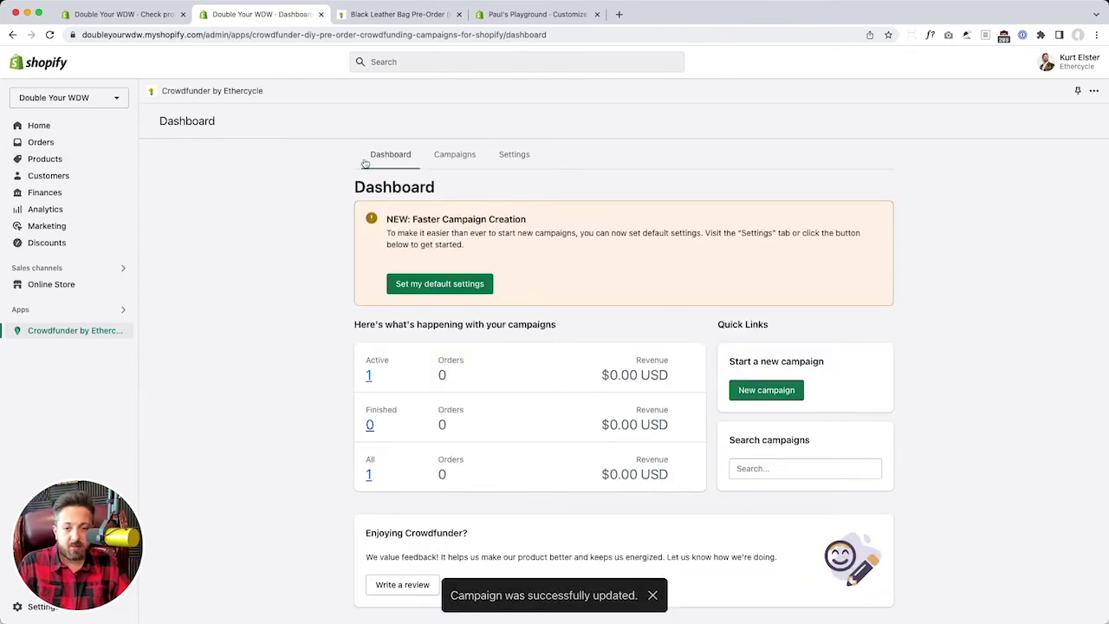
Step: Find the Pre-Order Campaign: EXCLUSIVE SHIRT product in Products and view it on the storefront
click(66, 161)
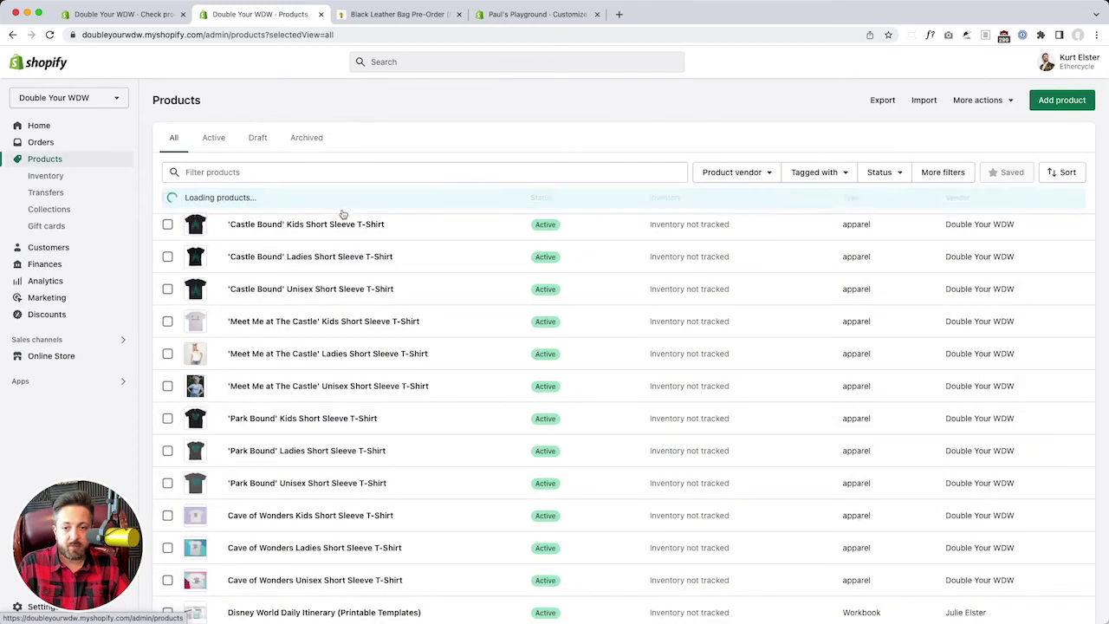
click(243, 173)
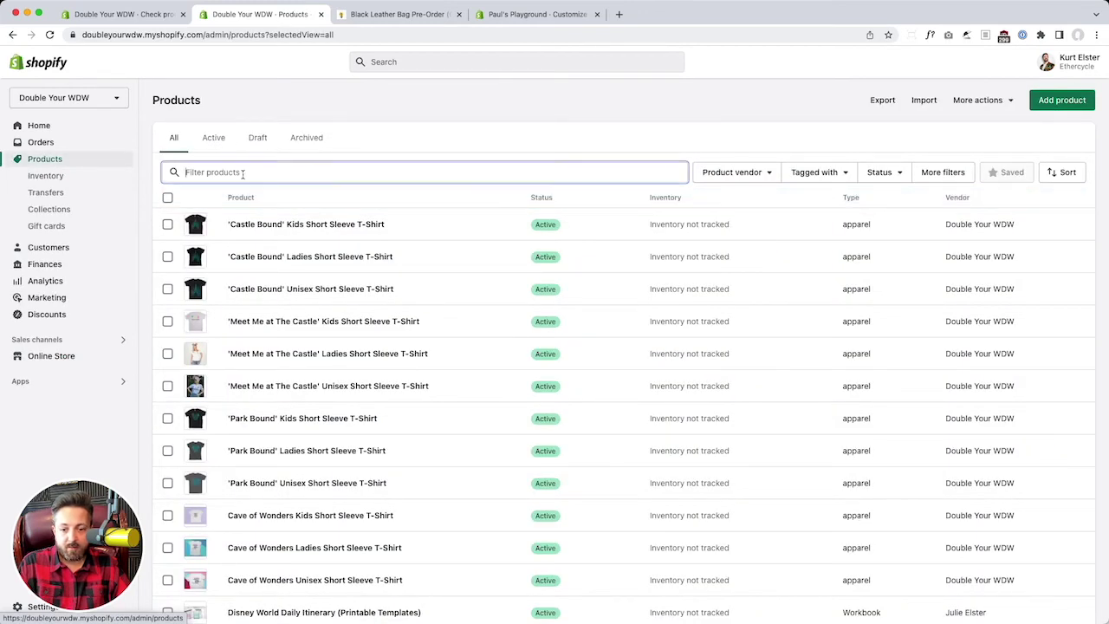
text(Pre-Order Campaign)
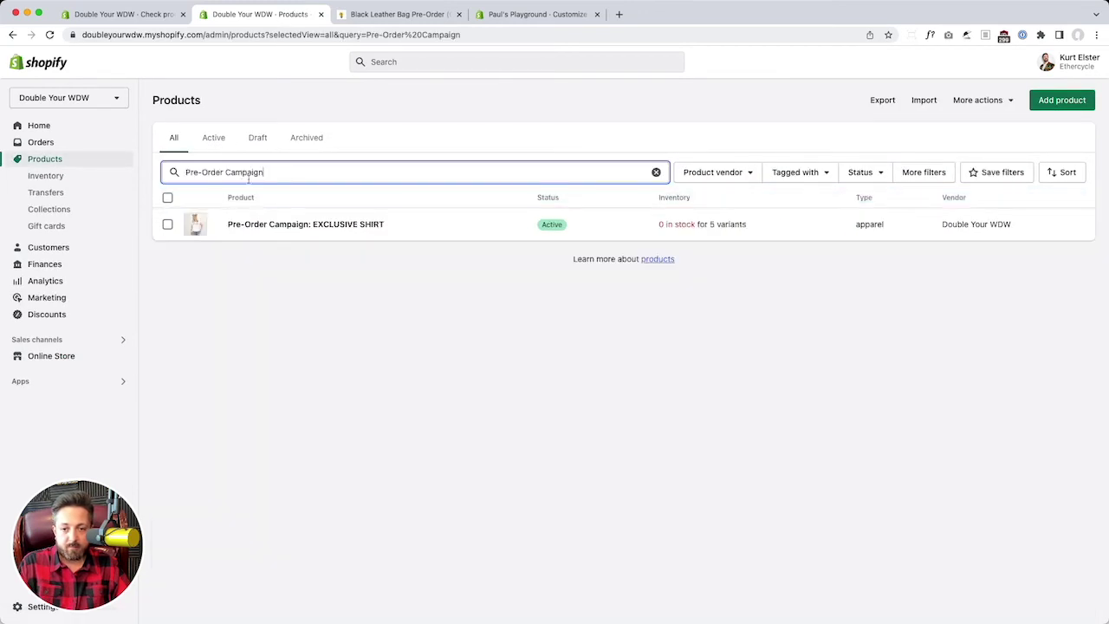
click(283, 225)
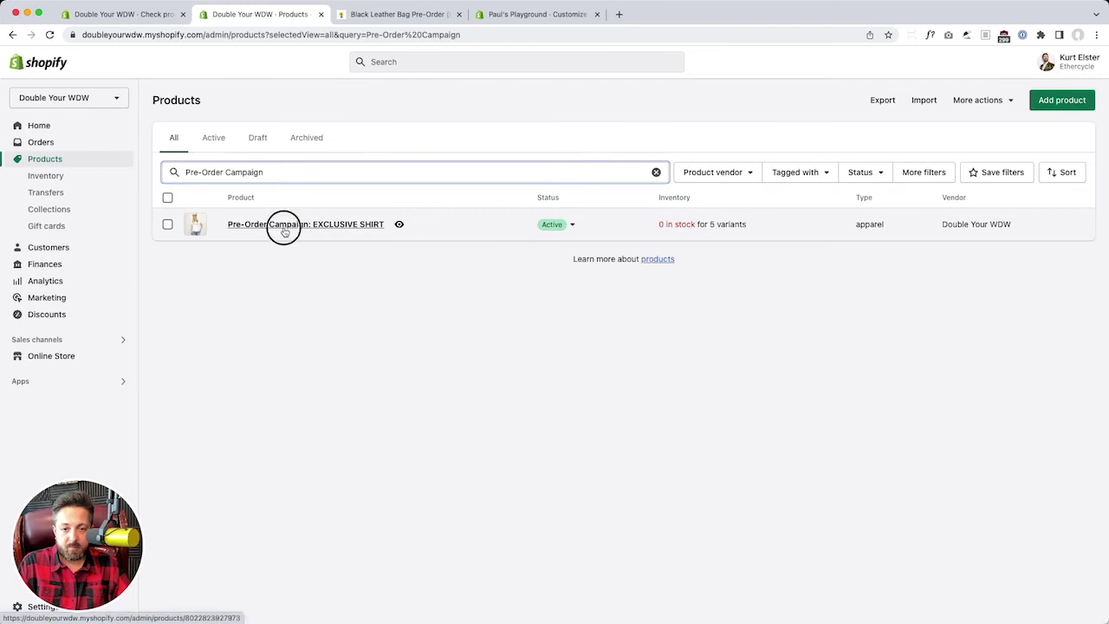
click(760, 101)
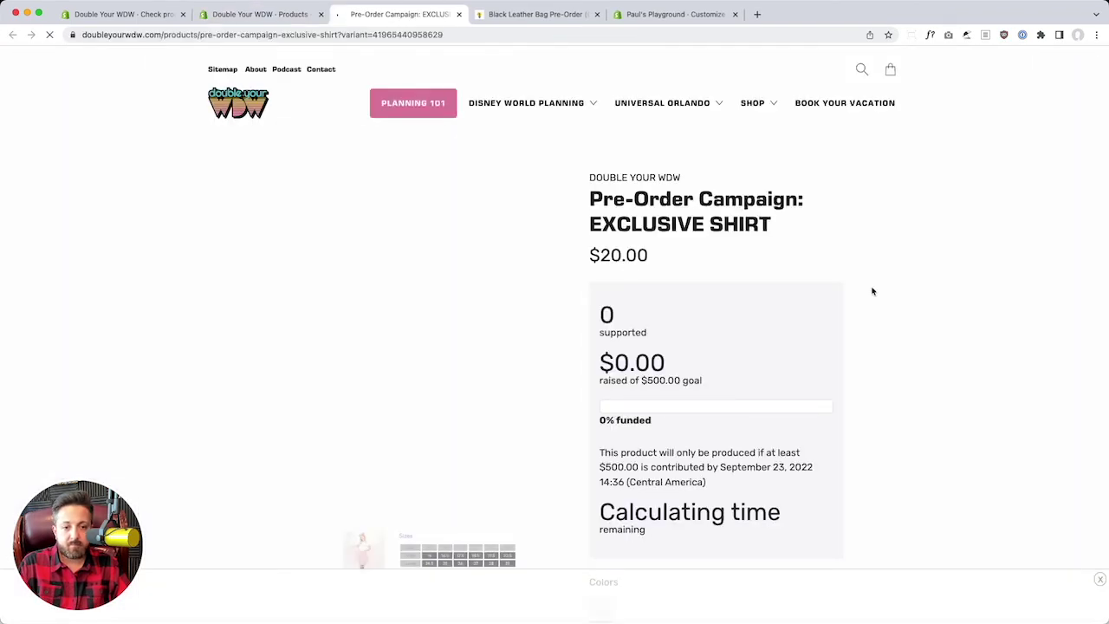
Step: Review the shirt's storefront page: Crowdfunder widget at $0.00 of $500.00, sizes and Add to Cart
scroll(851, 305, down, 2)
scroll(852, 307, down, 4)
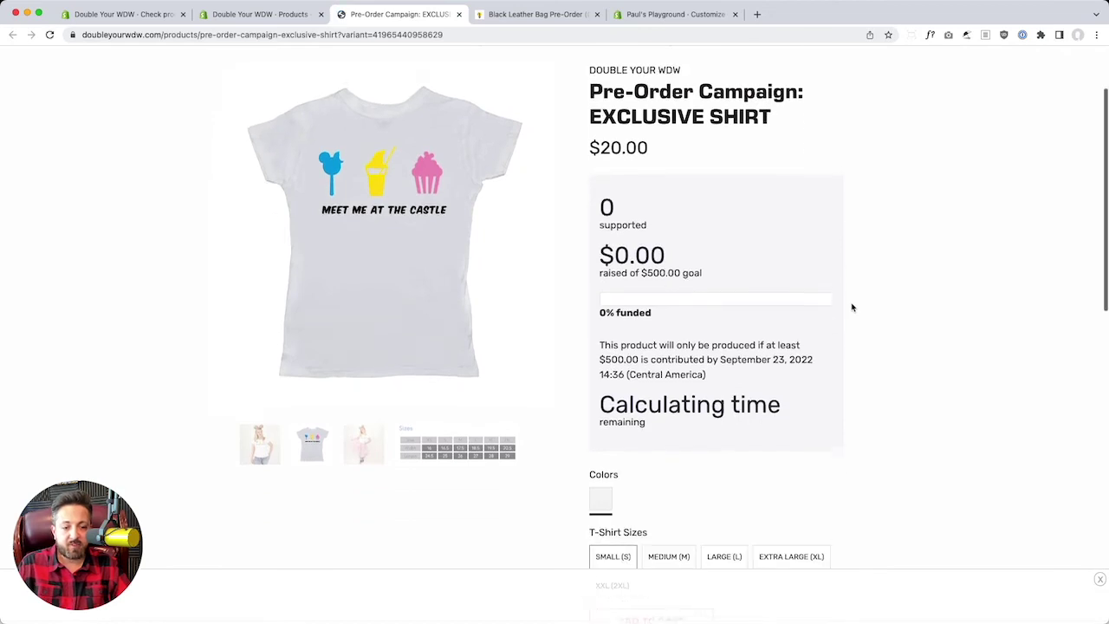
scroll(852, 307, down, 3)
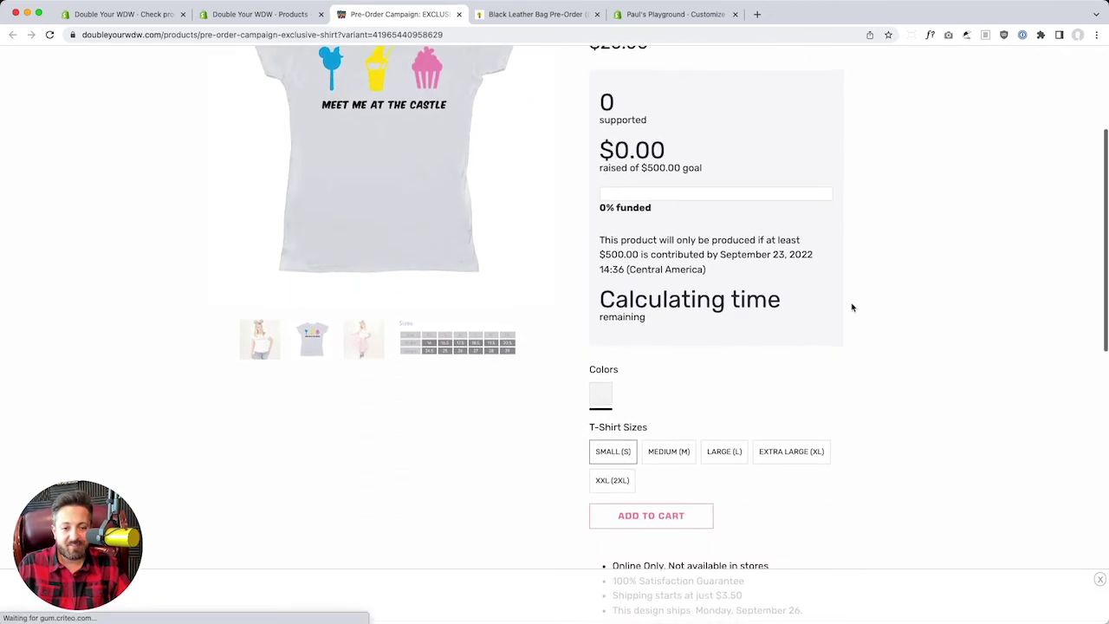
scroll(852, 307, up, 5)
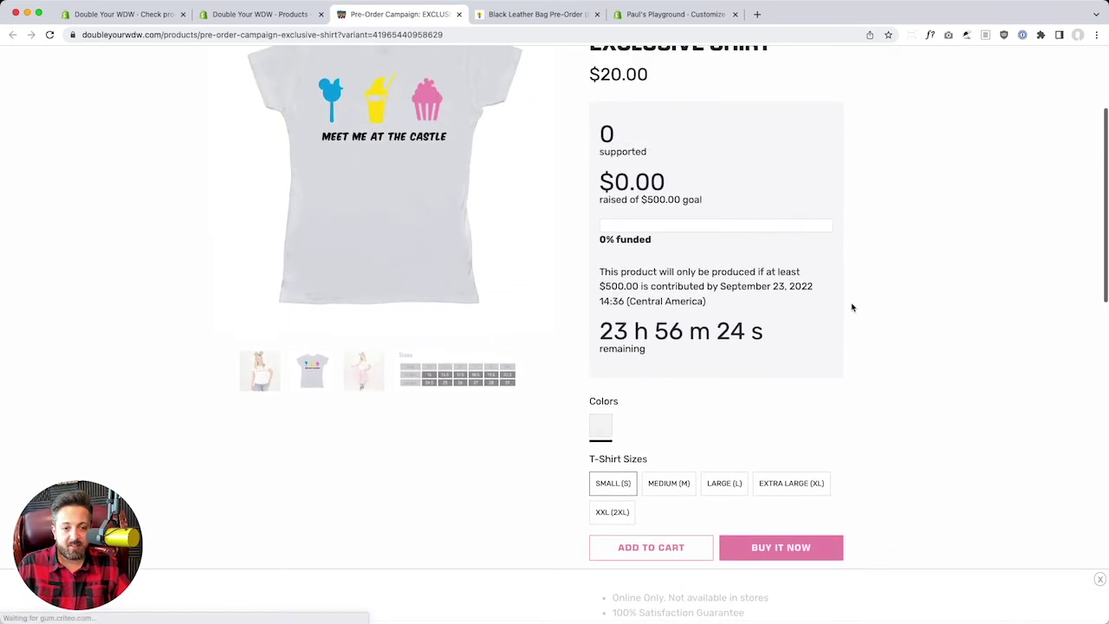
scroll(750, 237, down, 4)
scroll(750, 238, down, 2)
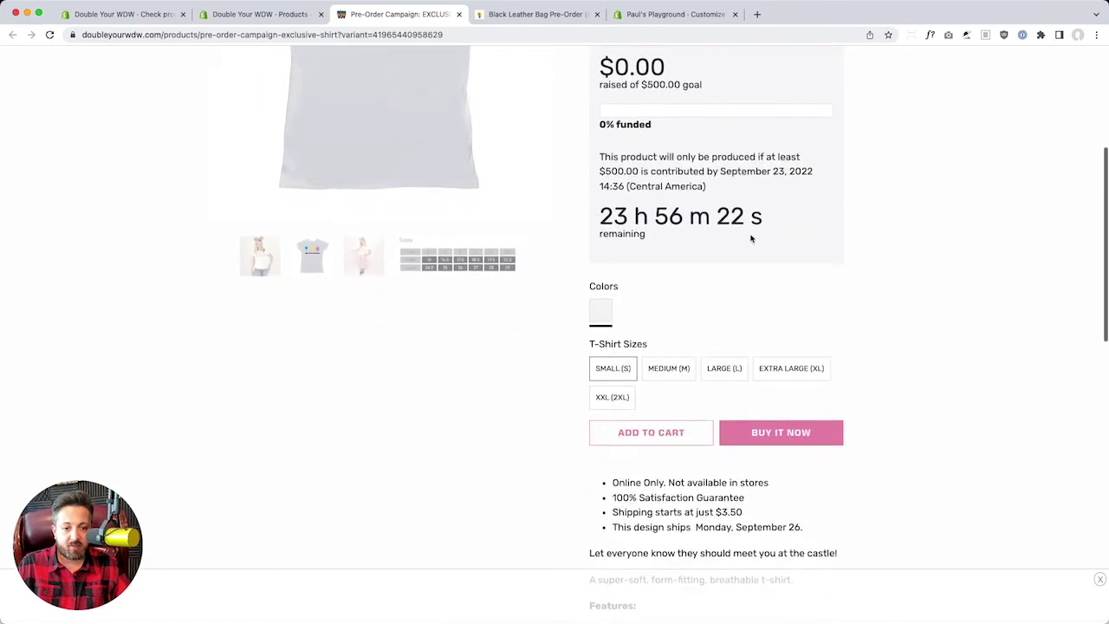
scroll(750, 237, up, 5)
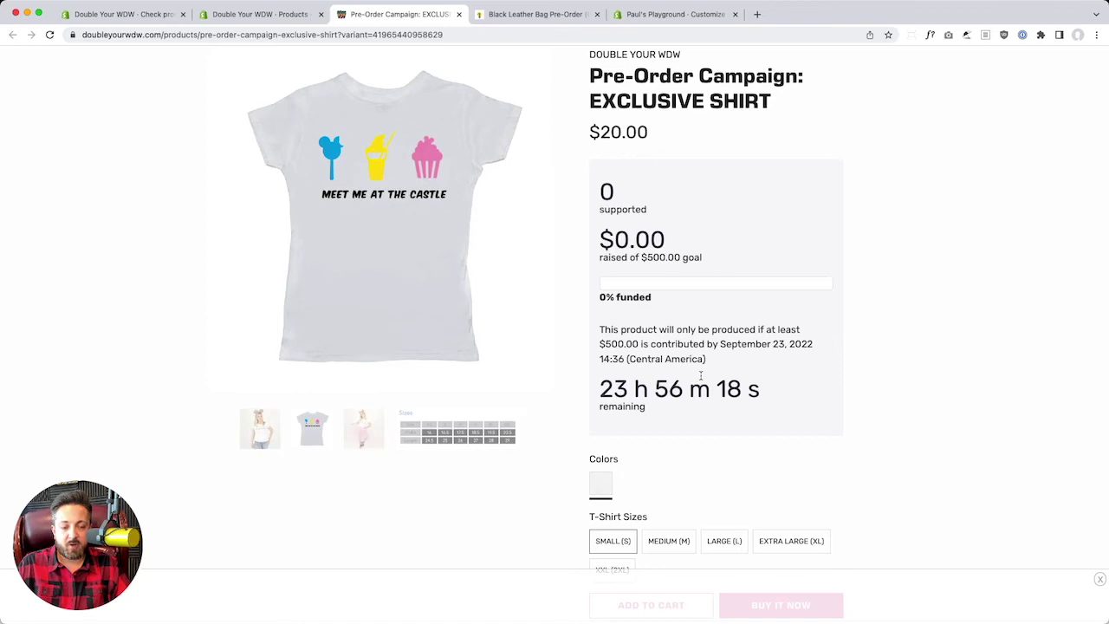
scroll(701, 374, up, 1)
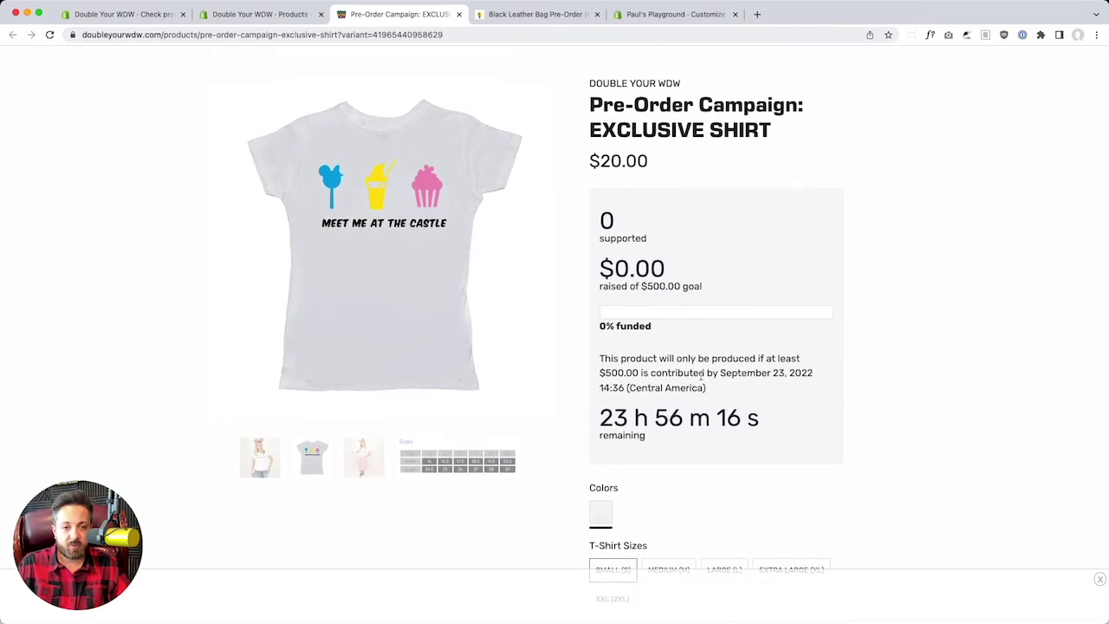
scroll(701, 375, up, 1)
scroll(701, 374, down, 1)
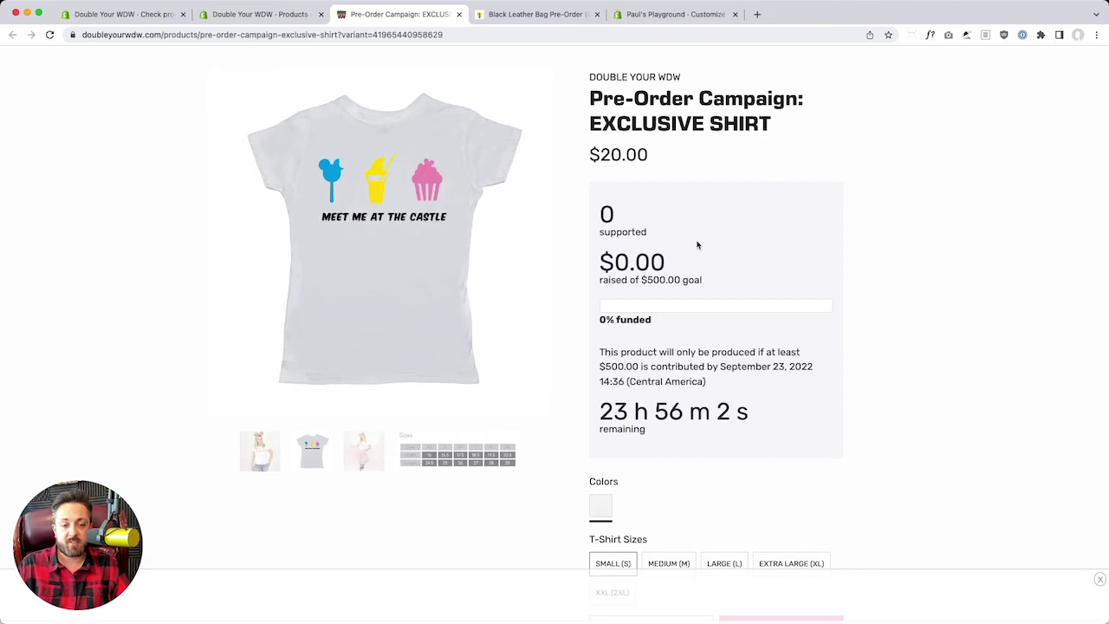
scroll(698, 245, up, 2)
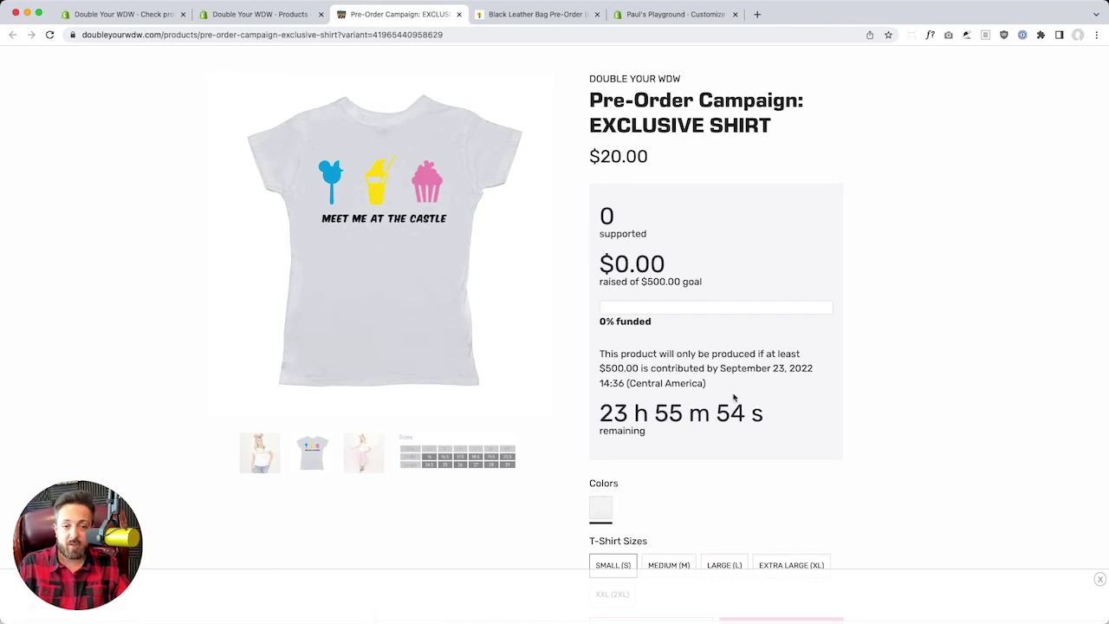
scroll(734, 397, down, 5)
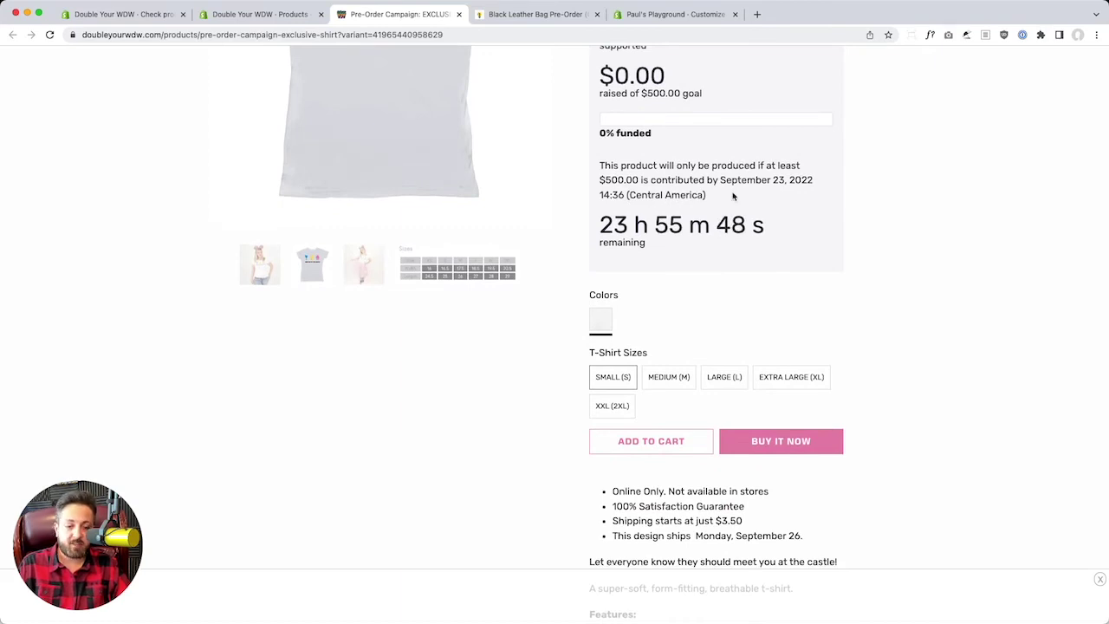
scroll(734, 197, down, 3)
scroll(733, 197, up, 6)
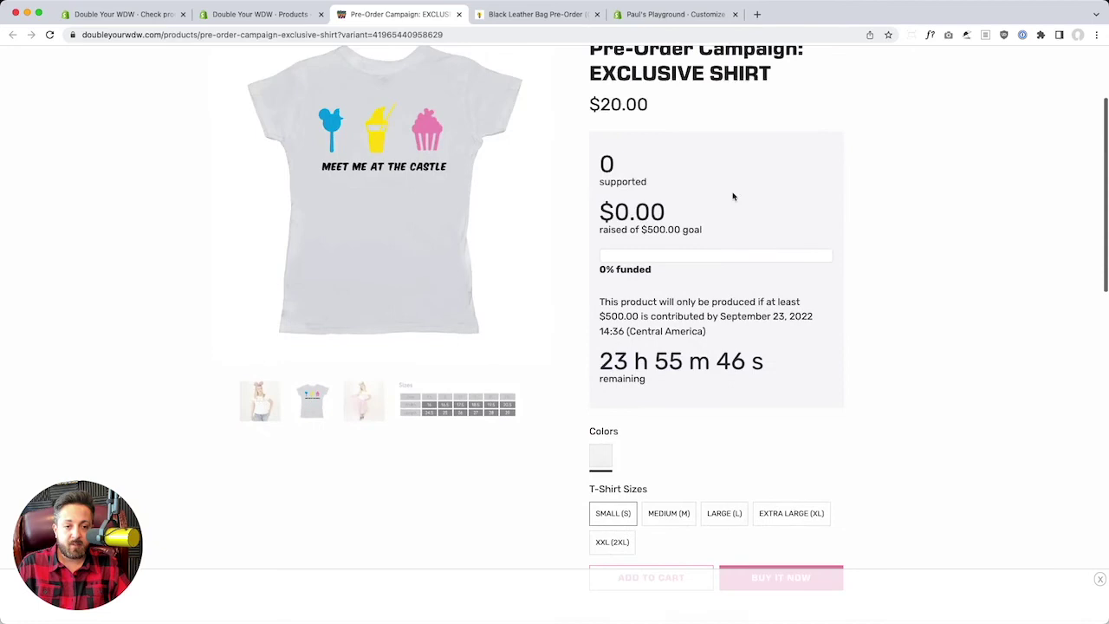
scroll(733, 197, down, 2)
scroll(733, 196, up, 2)
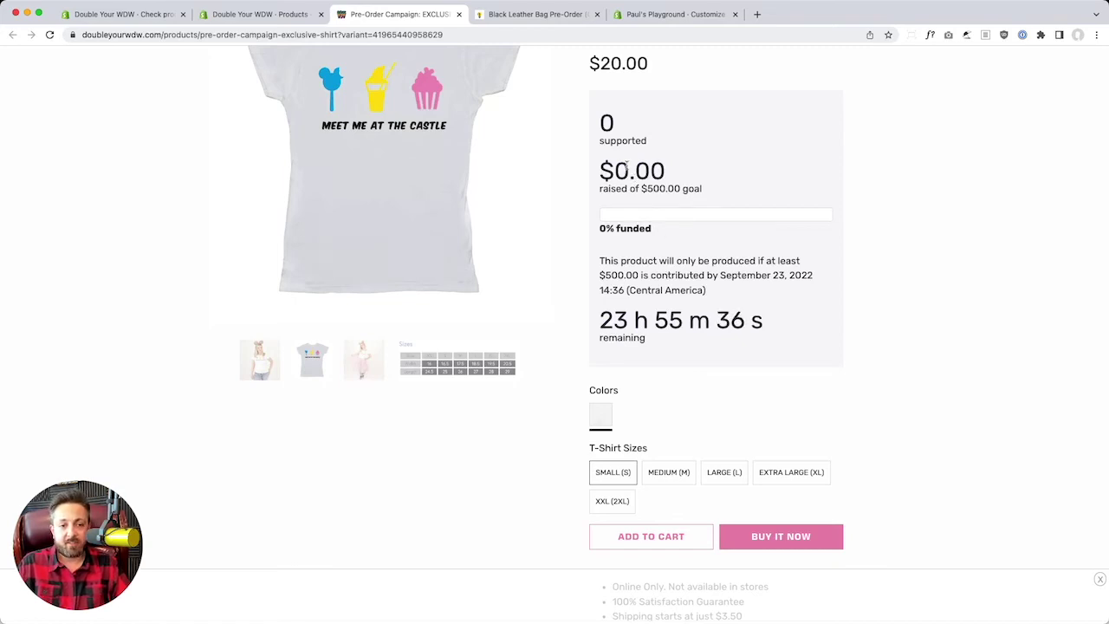
click(291, 17)
Step: Set the Small variant quantity to -3 and Large to -2, save, and reload the storefront page
scroll(270, 349, down, 10)
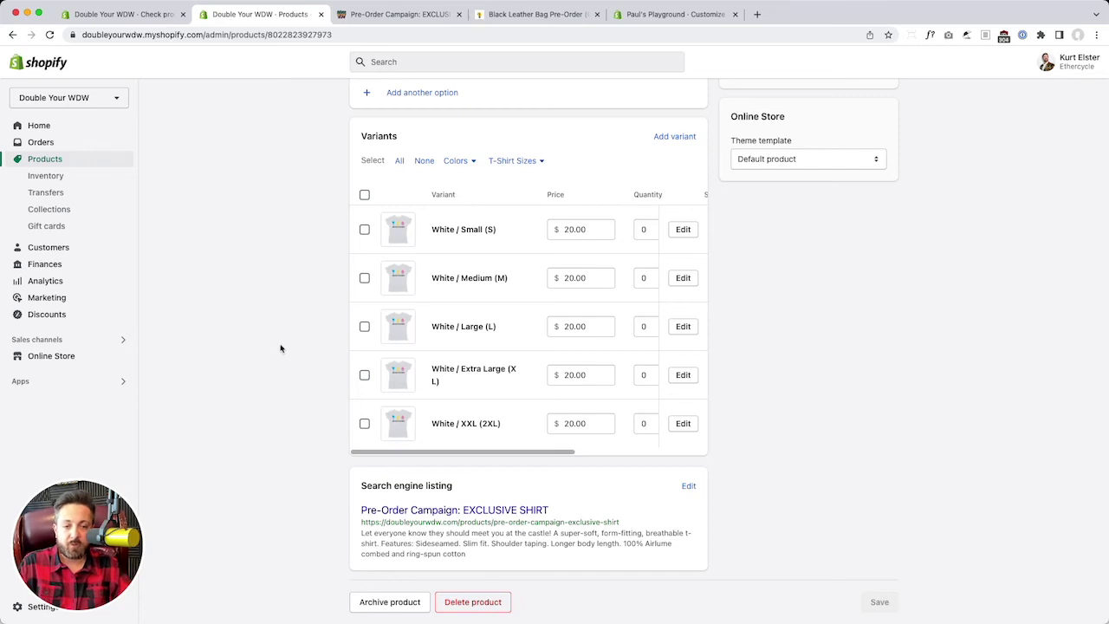
scroll(557, 295, right, 3)
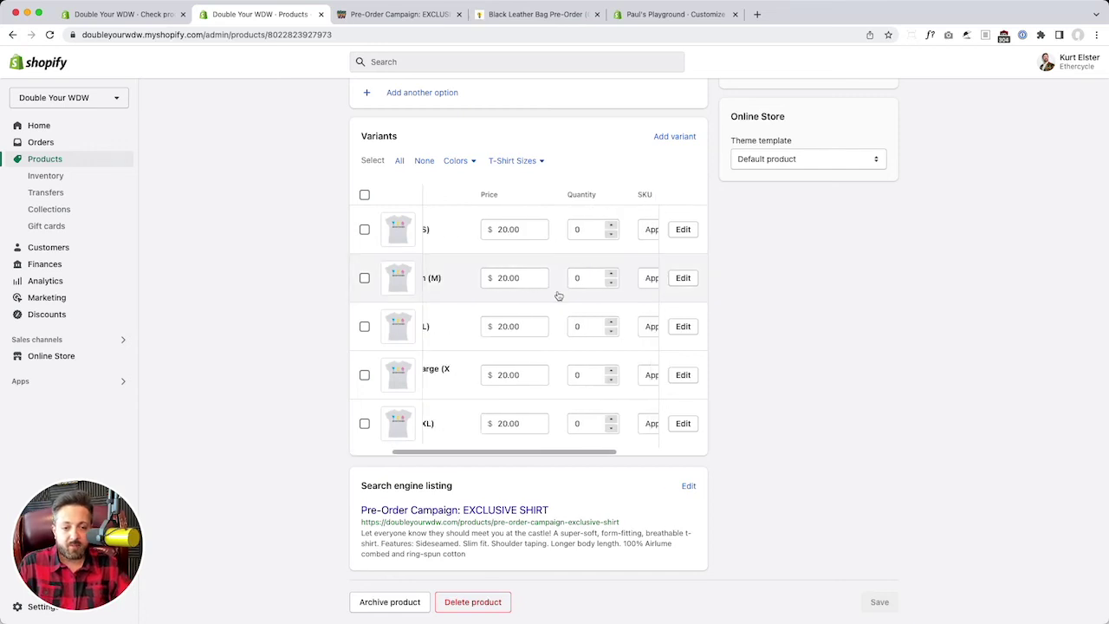
click(611, 234)
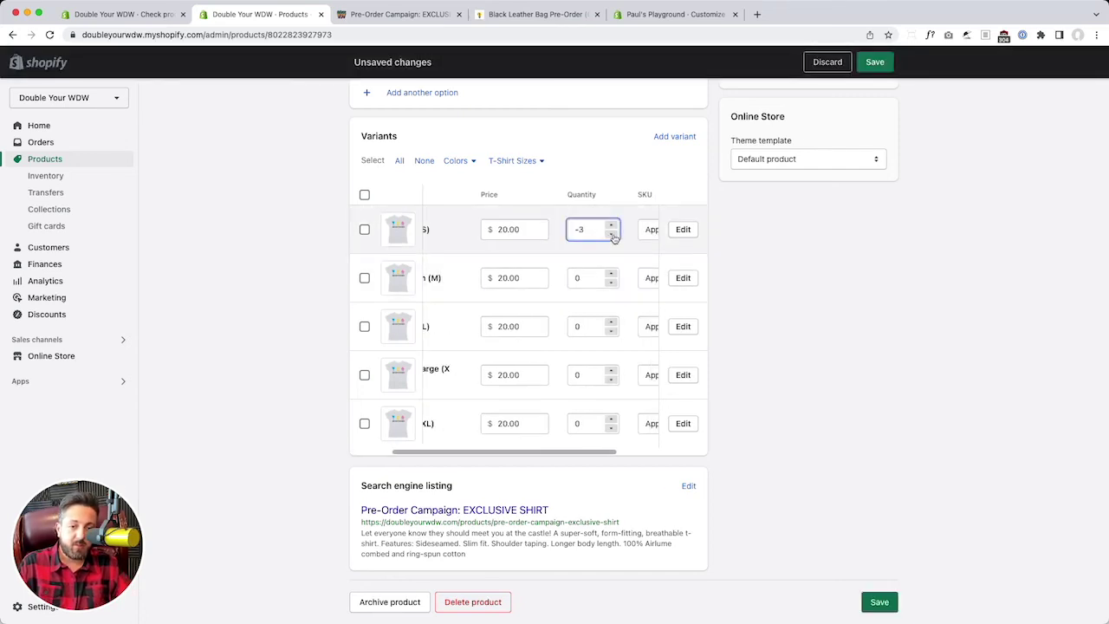
click(611, 332)
click(610, 332)
scroll(610, 338, right, 2)
click(875, 62)
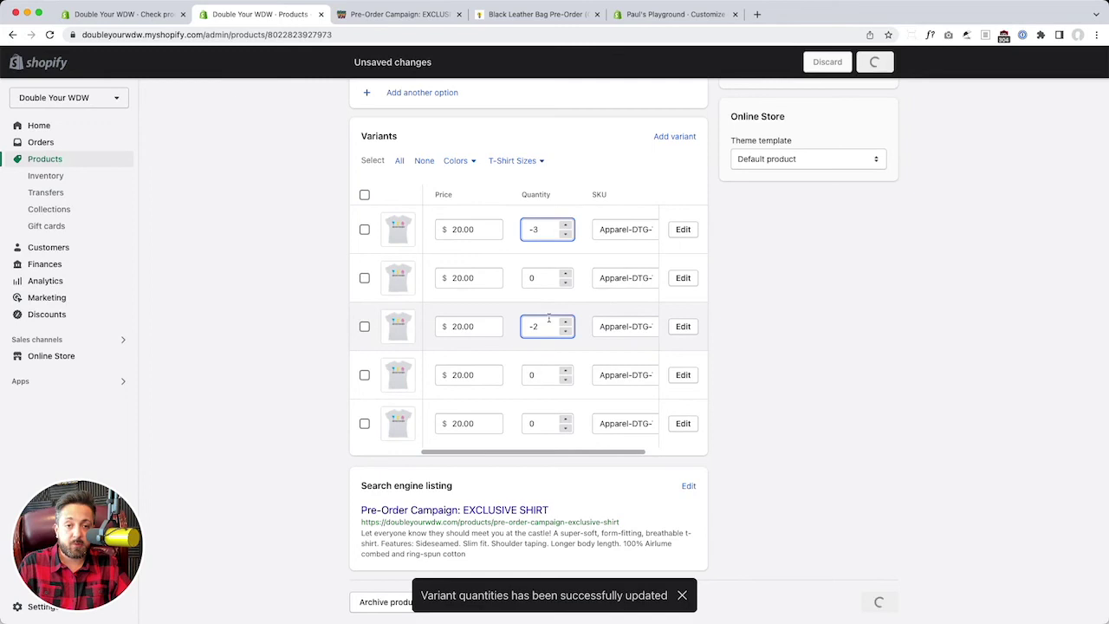
click(368, 14)
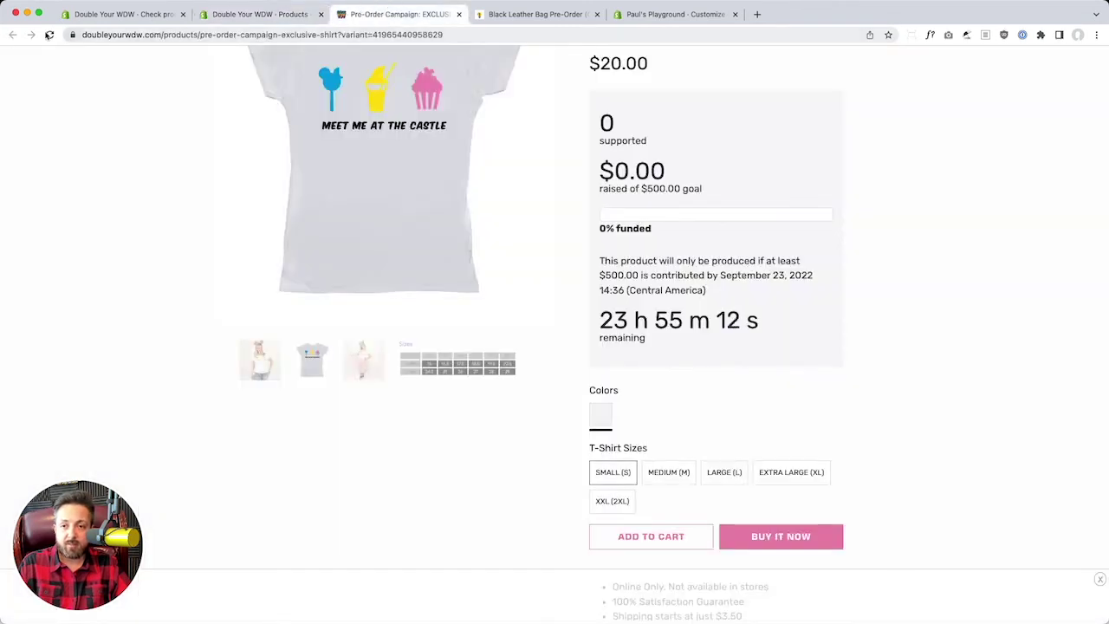
click(49, 35)
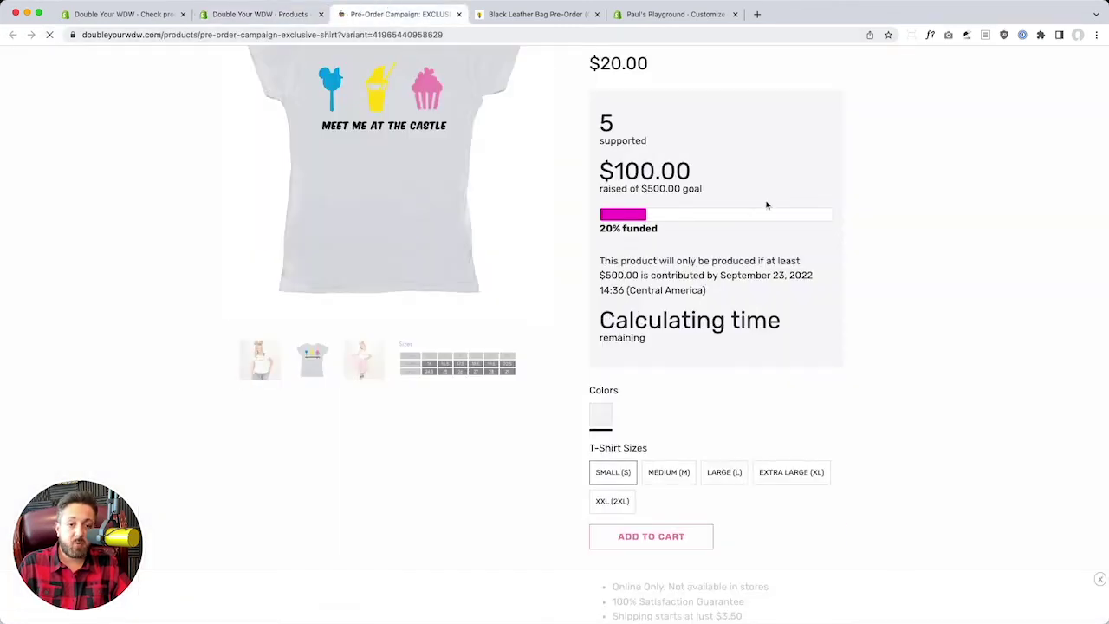
Step: Highlight the storefront's 5 supporters, $100.00 raised of $500.00, and 20% funded figures
triple_click(634, 230)
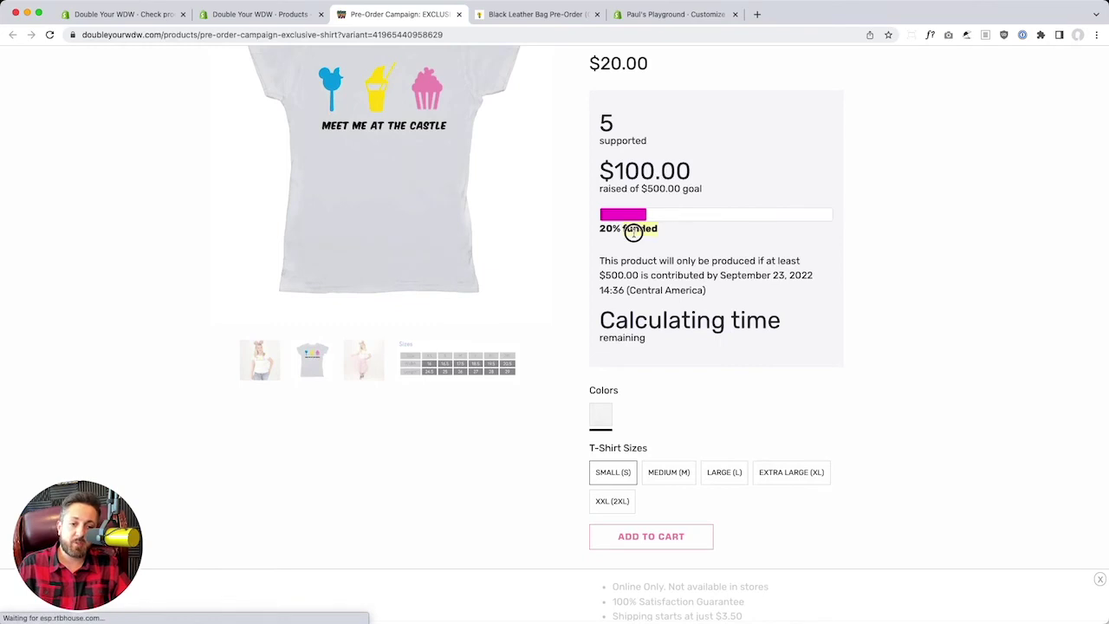
triple_click(624, 140)
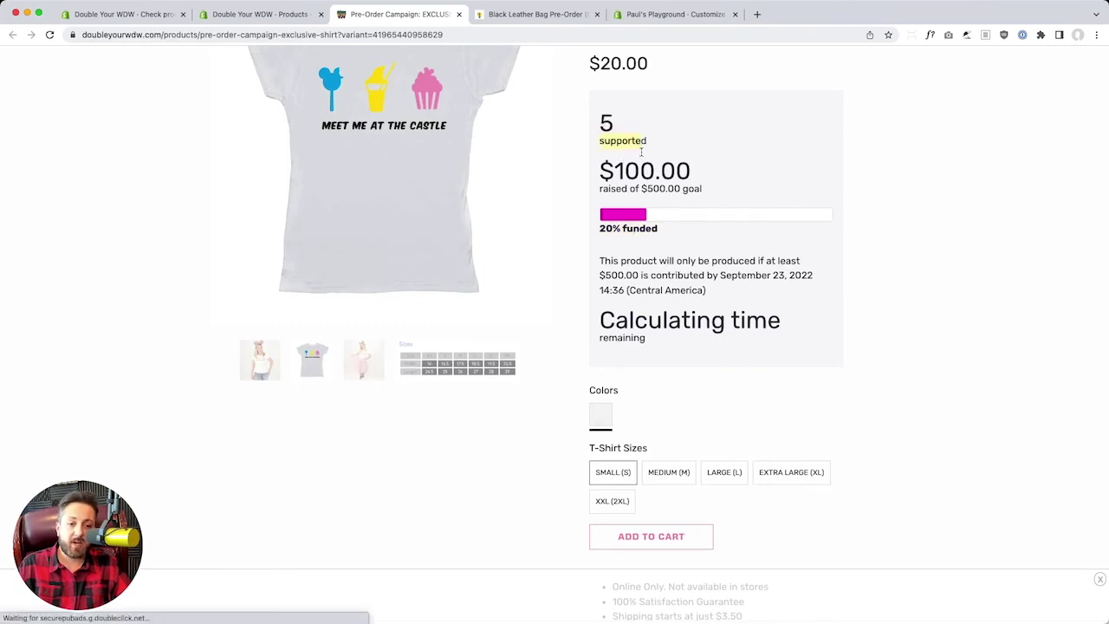
triple_click(640, 186)
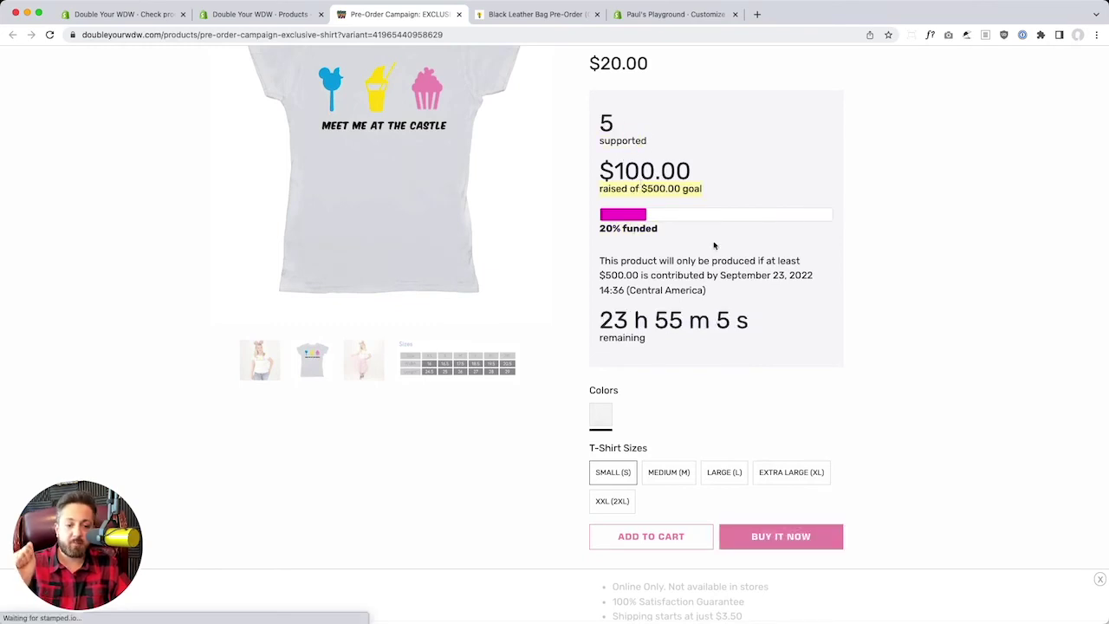
scroll(716, 242, up, 2)
scroll(716, 242, down, 3)
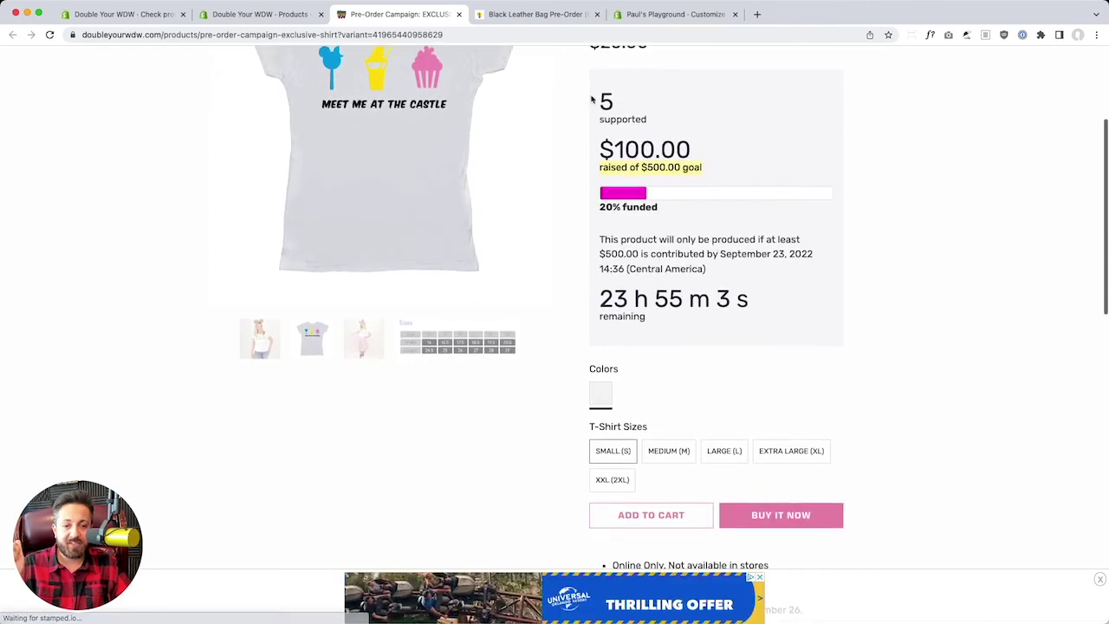
scroll(318, 127, up, 2)
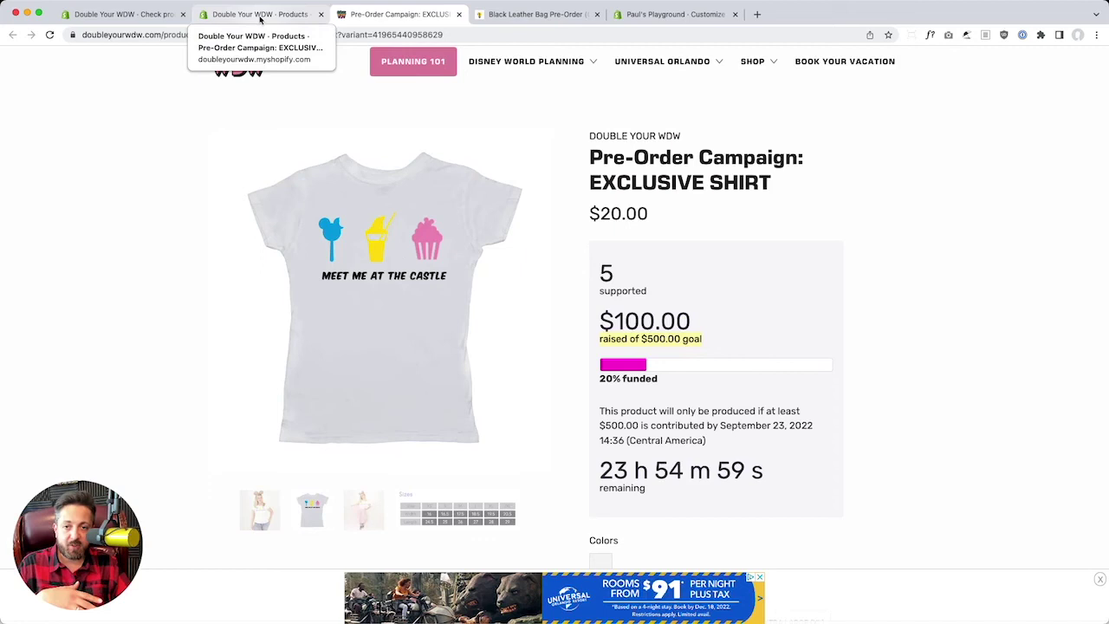
click(260, 15)
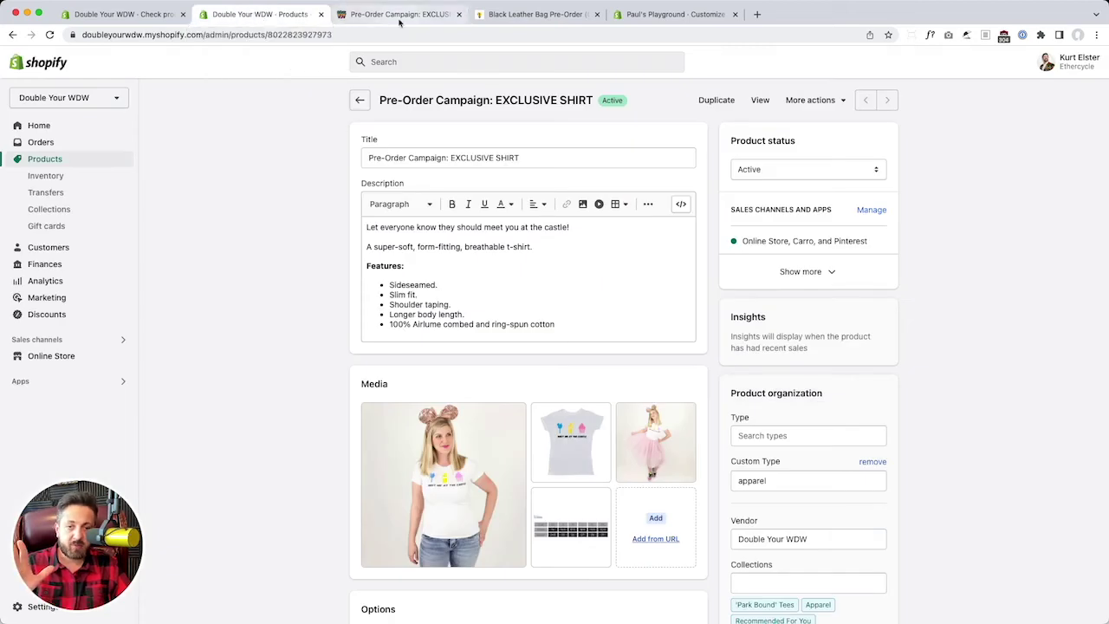
Step: Scroll the shirt's admin product page to check the variant quantities of -3 and -2
scroll(250, 270, down, 7)
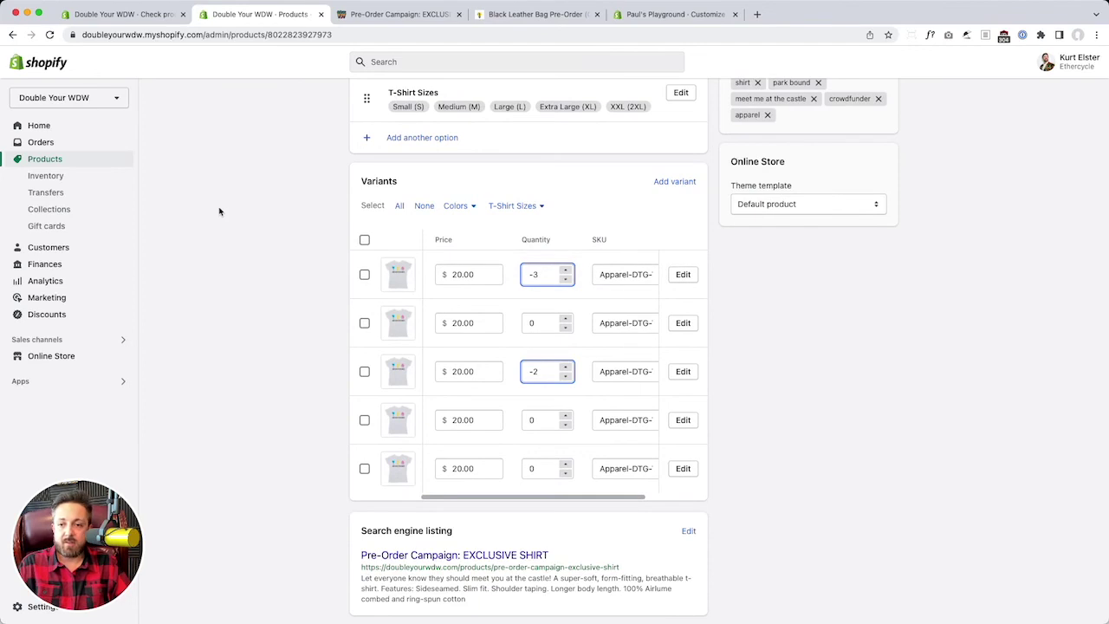
scroll(261, 153, up, 5)
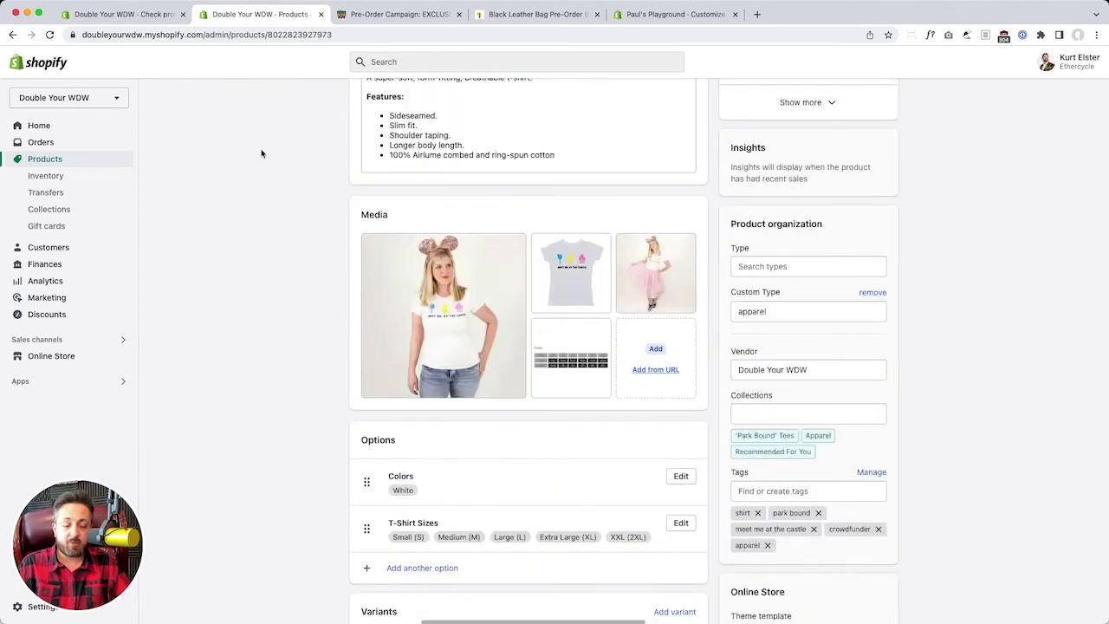
scroll(247, 193, down, 4)
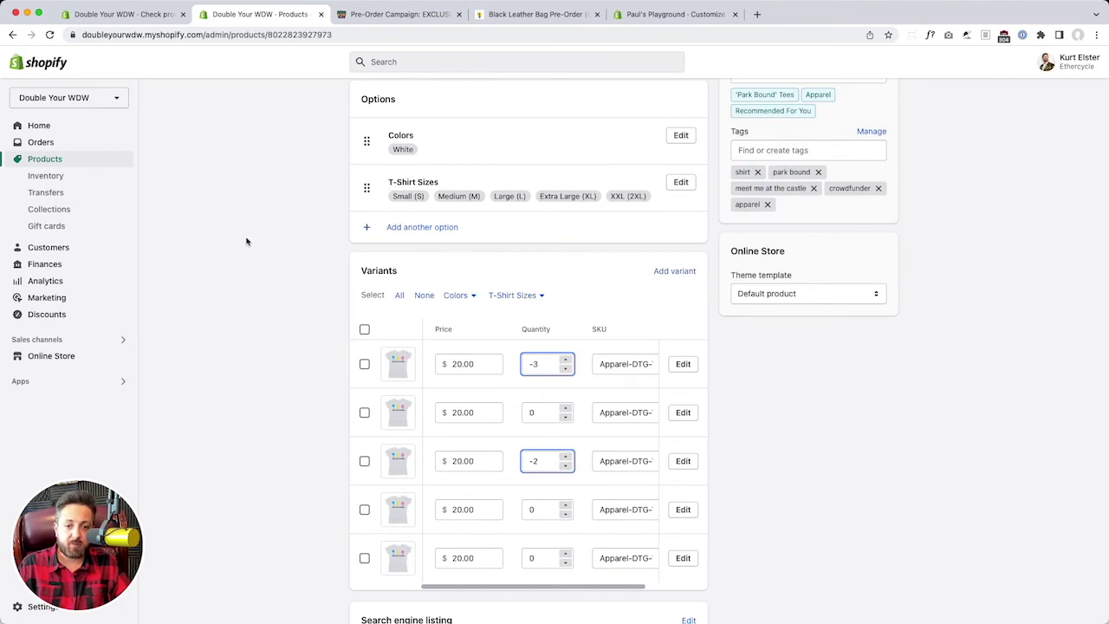
scroll(246, 242, down, 3)
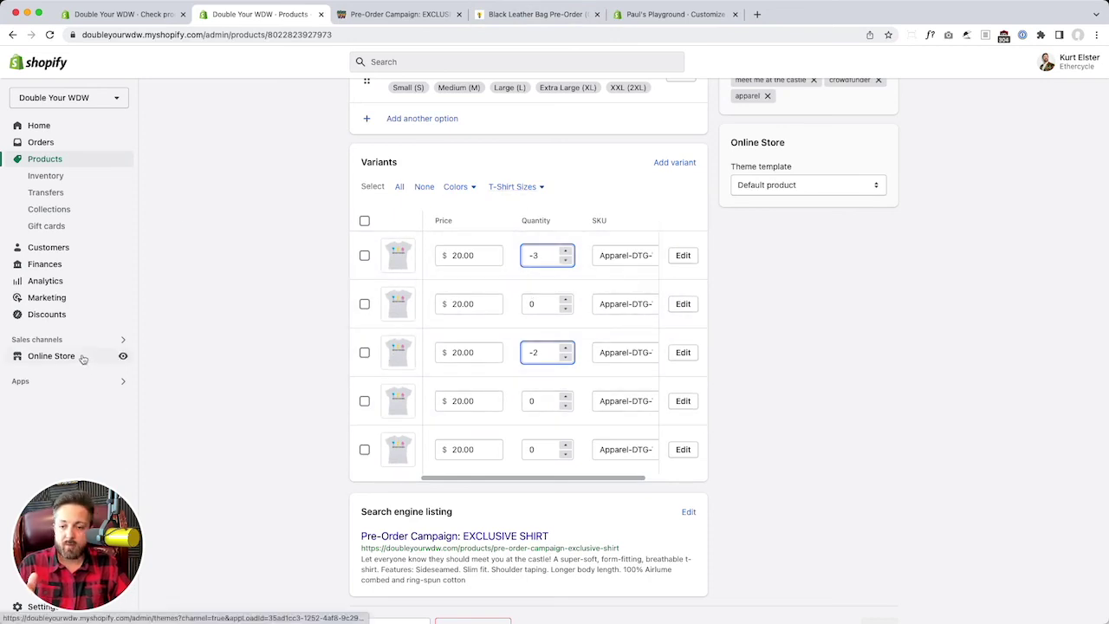
click(75, 382)
Step: Delete the EXCLUSIVE SHIRT campaign in Crowdfunder, then reload the shirt's storefront page to confirm the widget is gone
click(382, 109)
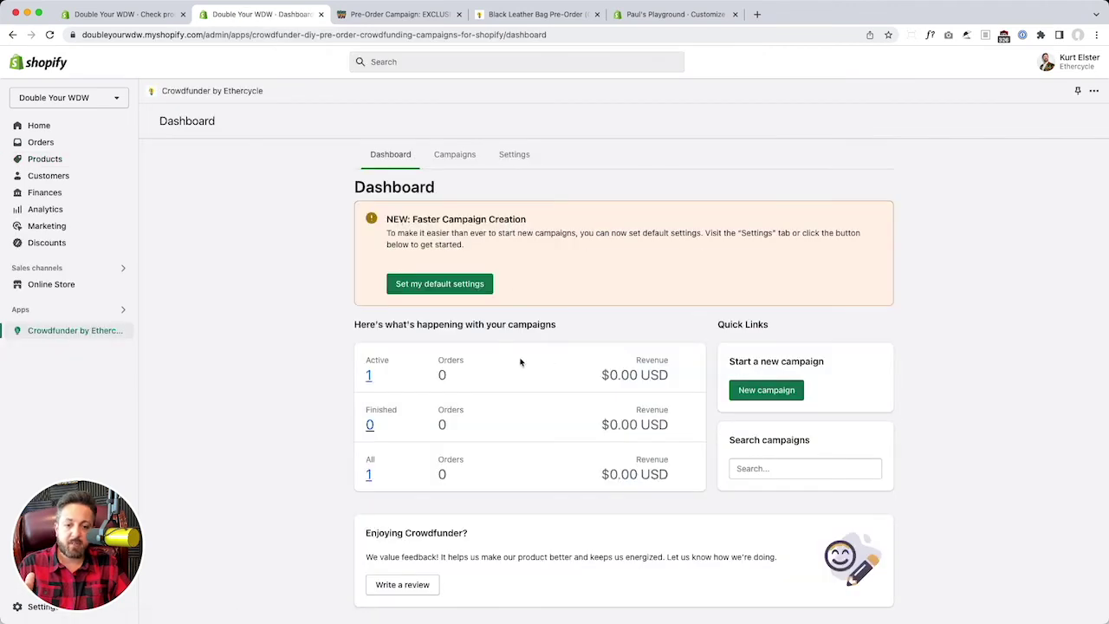
click(370, 376)
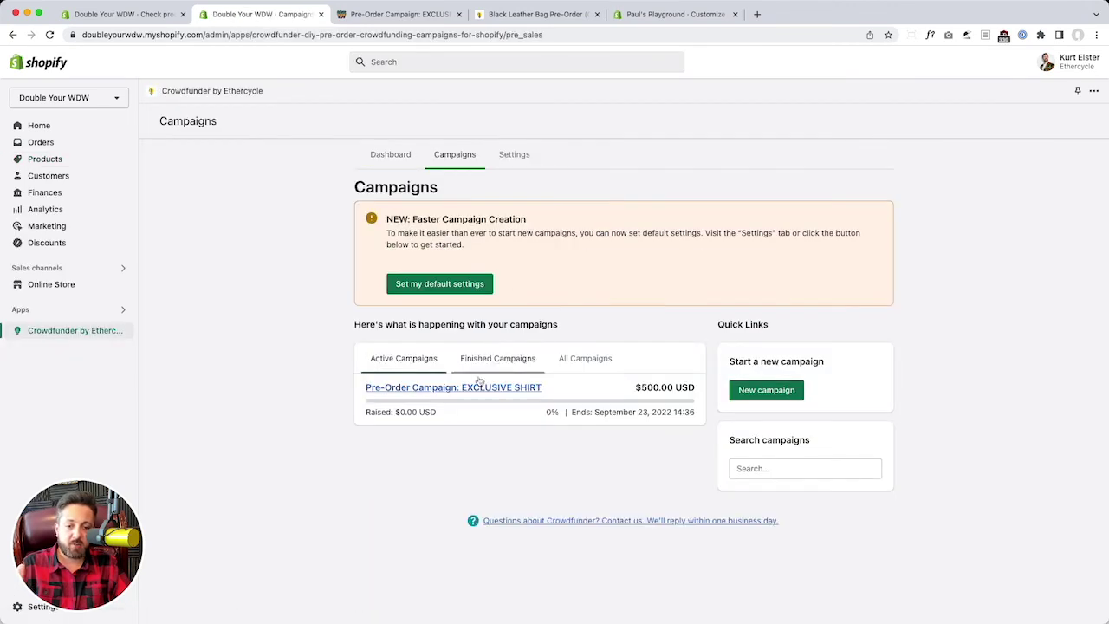
click(476, 388)
scroll(433, 430, down, 2)
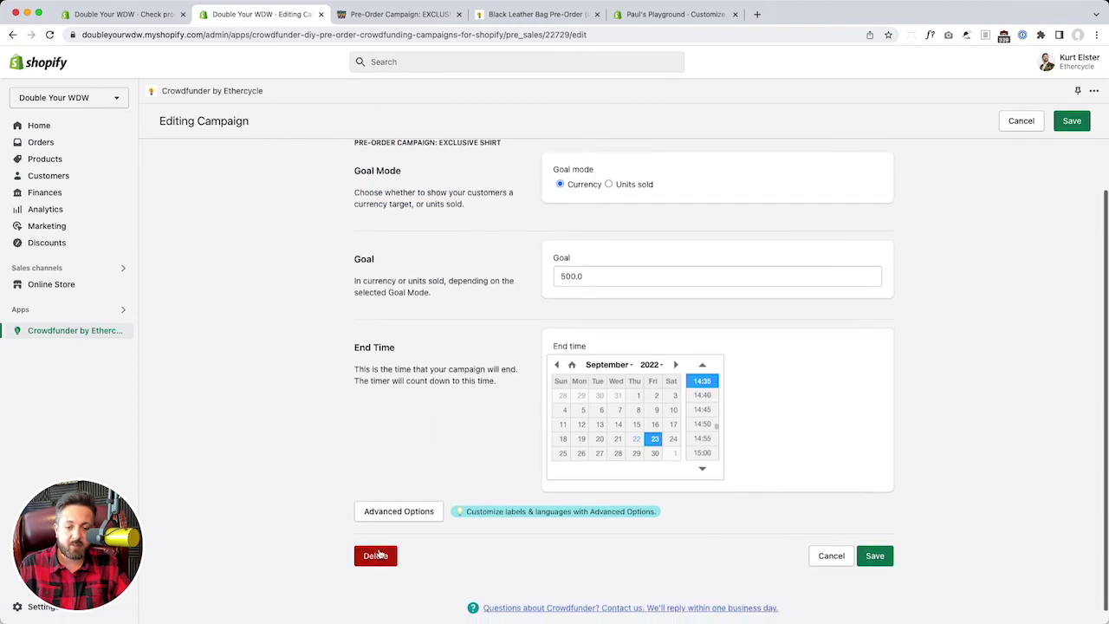
click(376, 556)
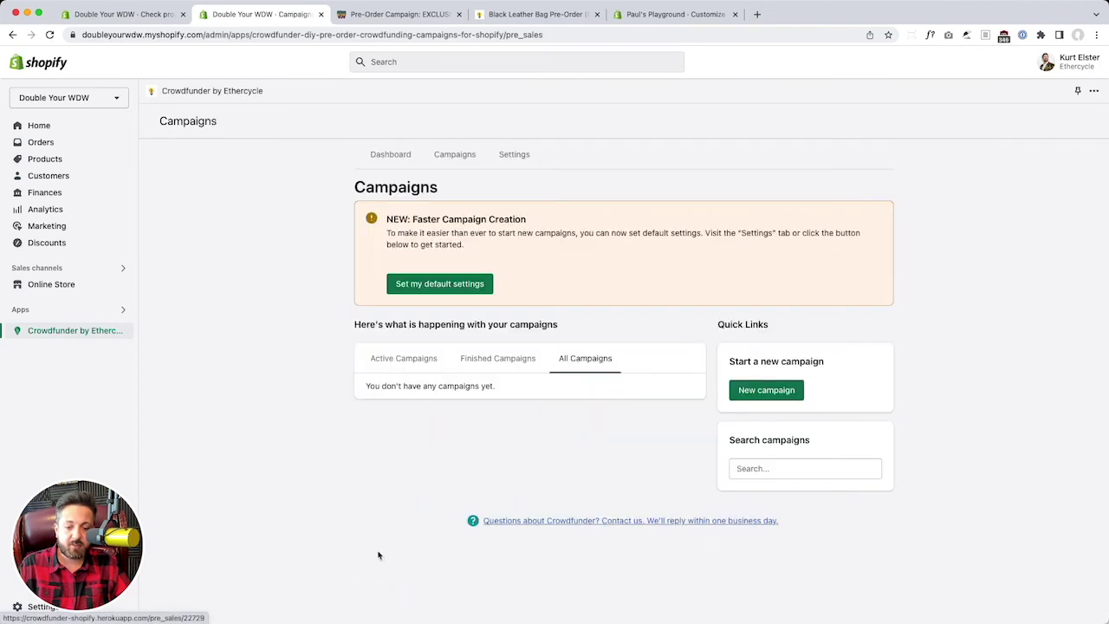
click(414, 16)
click(49, 35)
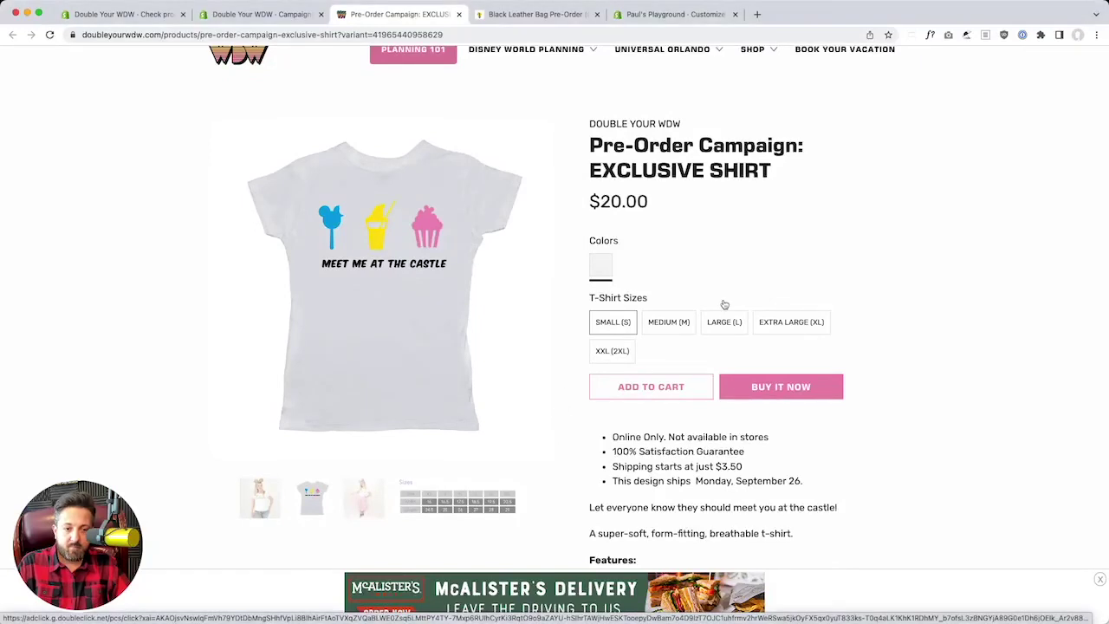
scroll(728, 295, up, 2)
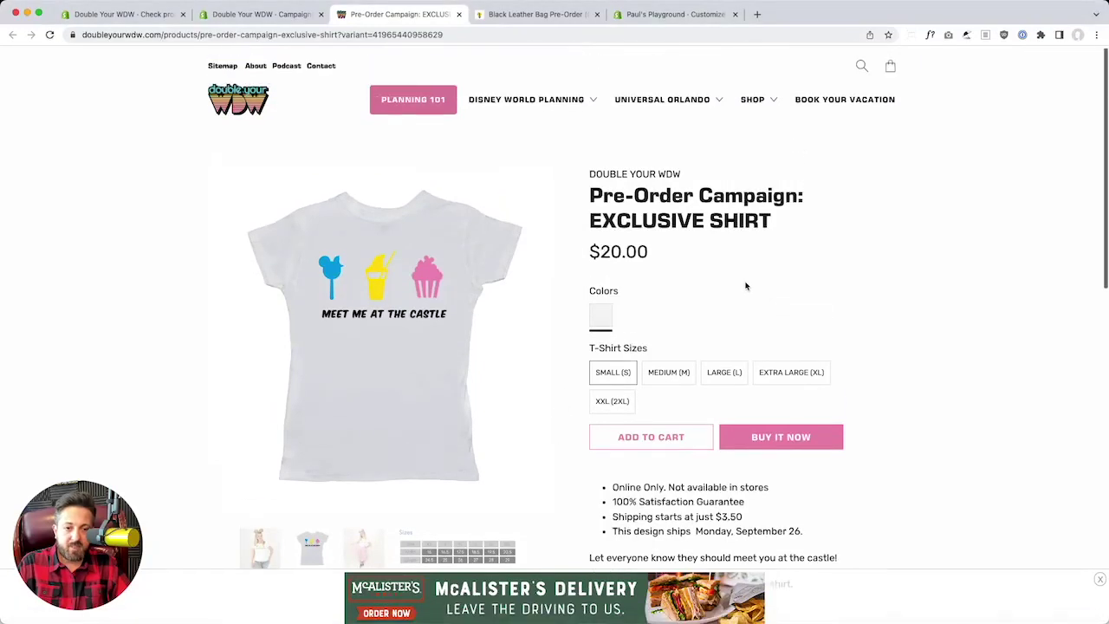
click(50, 34)
scroll(690, 261, down, 1)
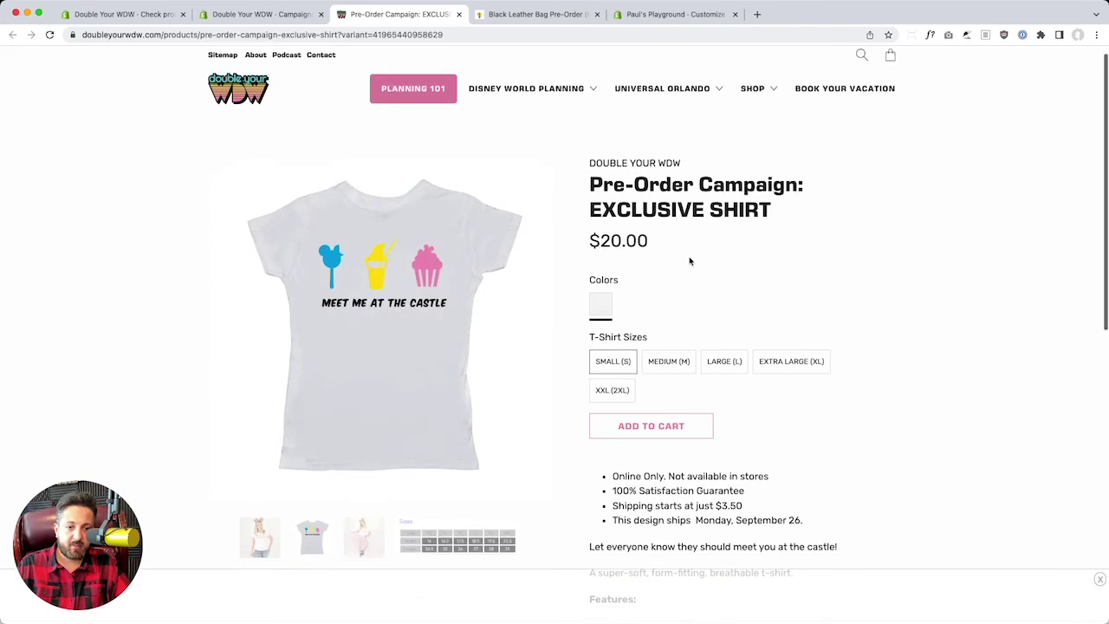
drag(747, 214, 600, 197)
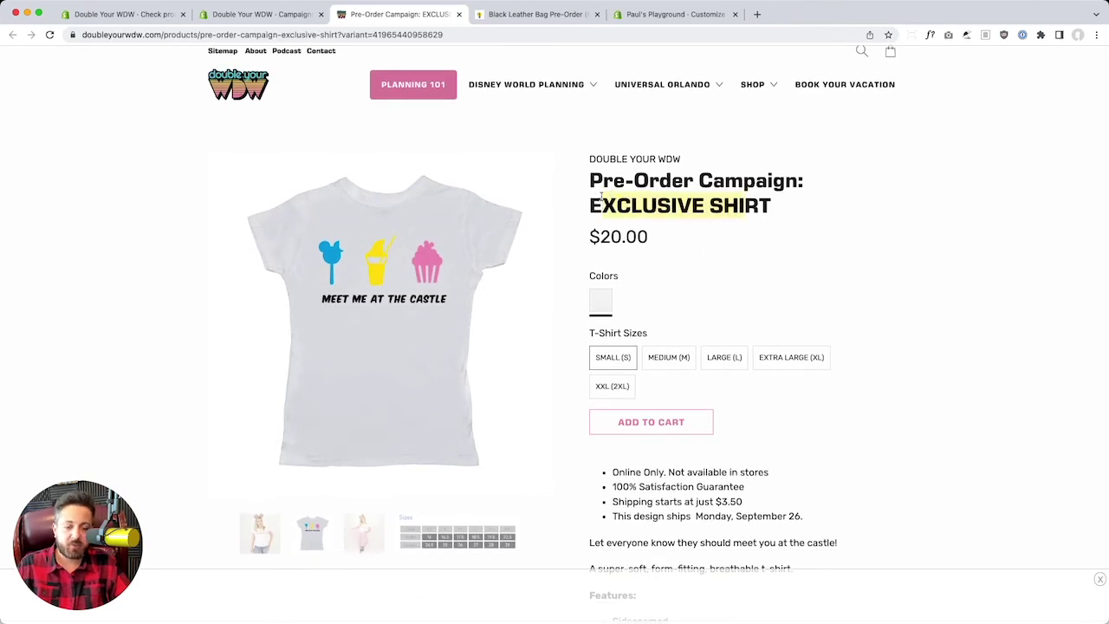
scroll(640, 307, down, 5)
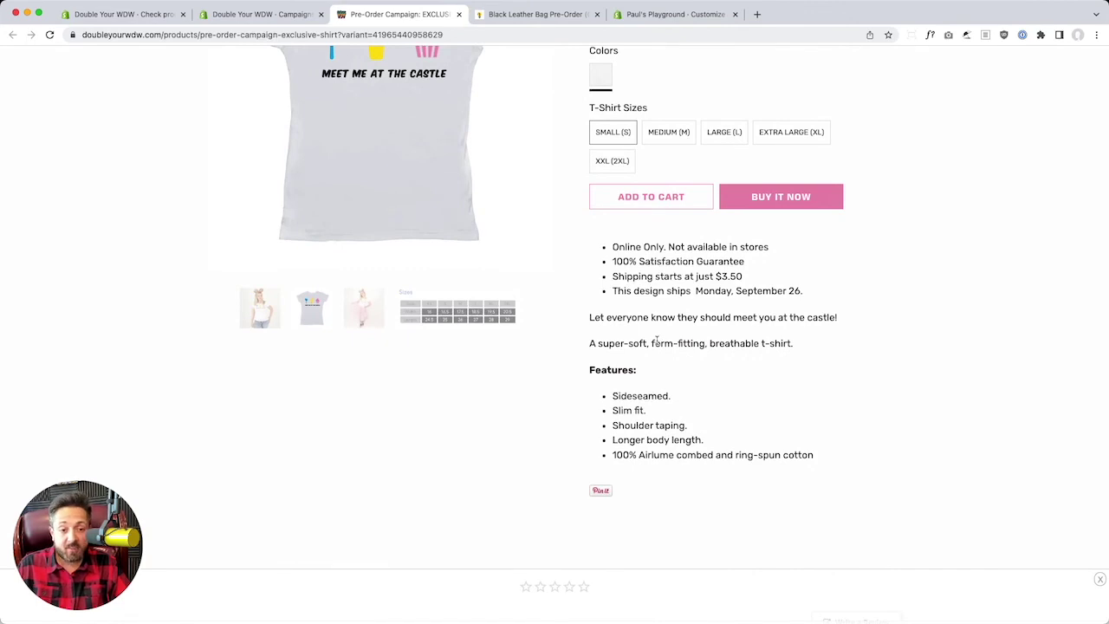
scroll(657, 341, up, 2)
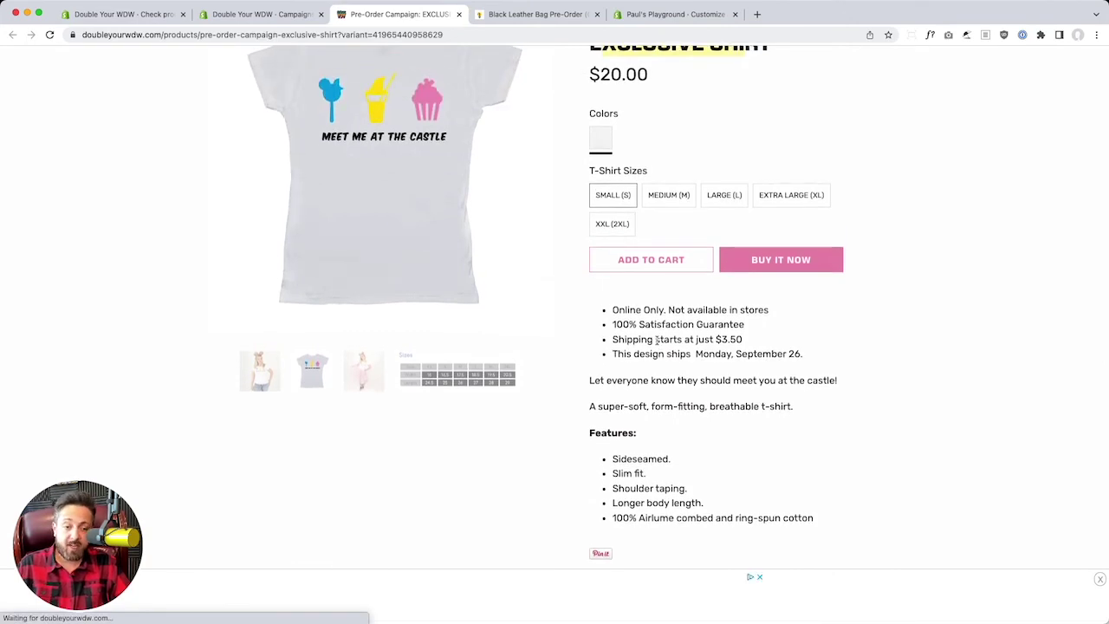
click(598, 295)
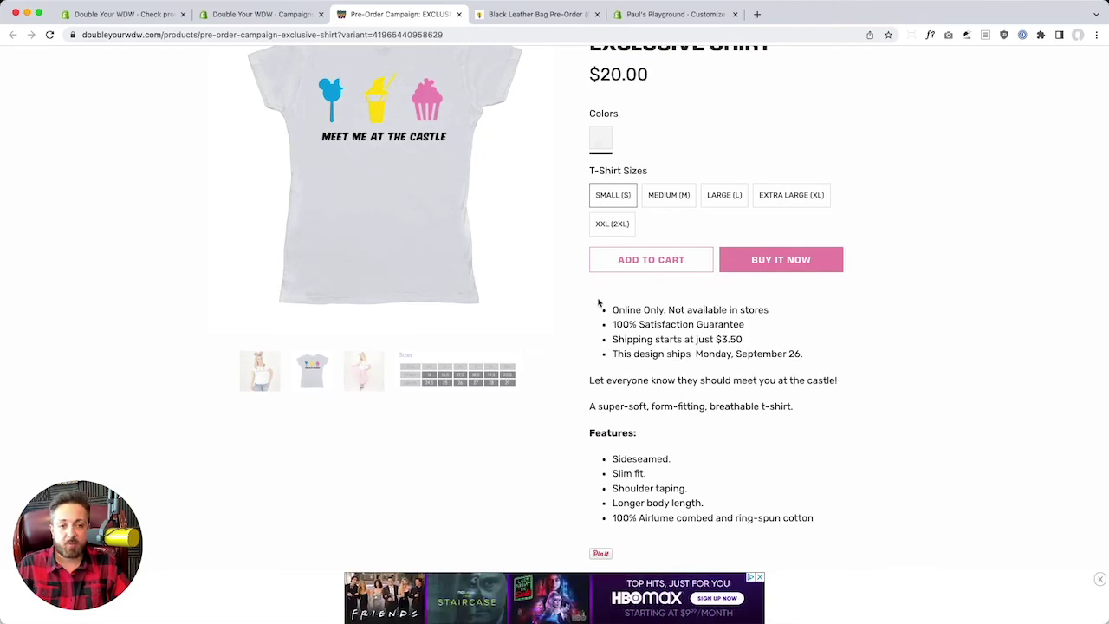
scroll(598, 302, up, 2)
drag(590, 92, 693, 91)
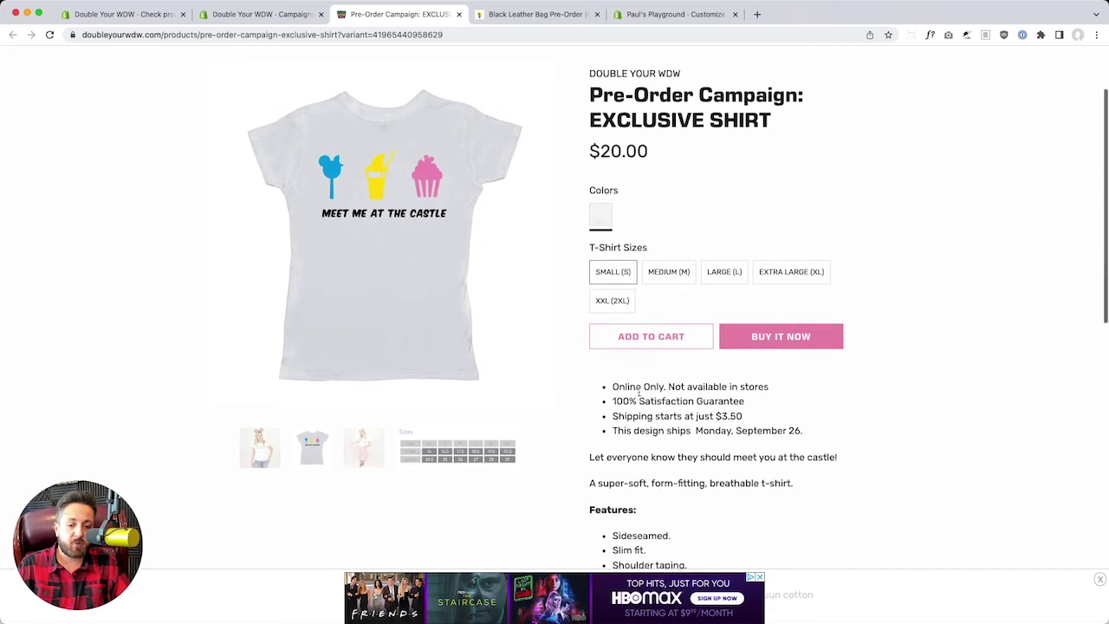
scroll(639, 392, up, 3)
scroll(531, 277, down, 1)
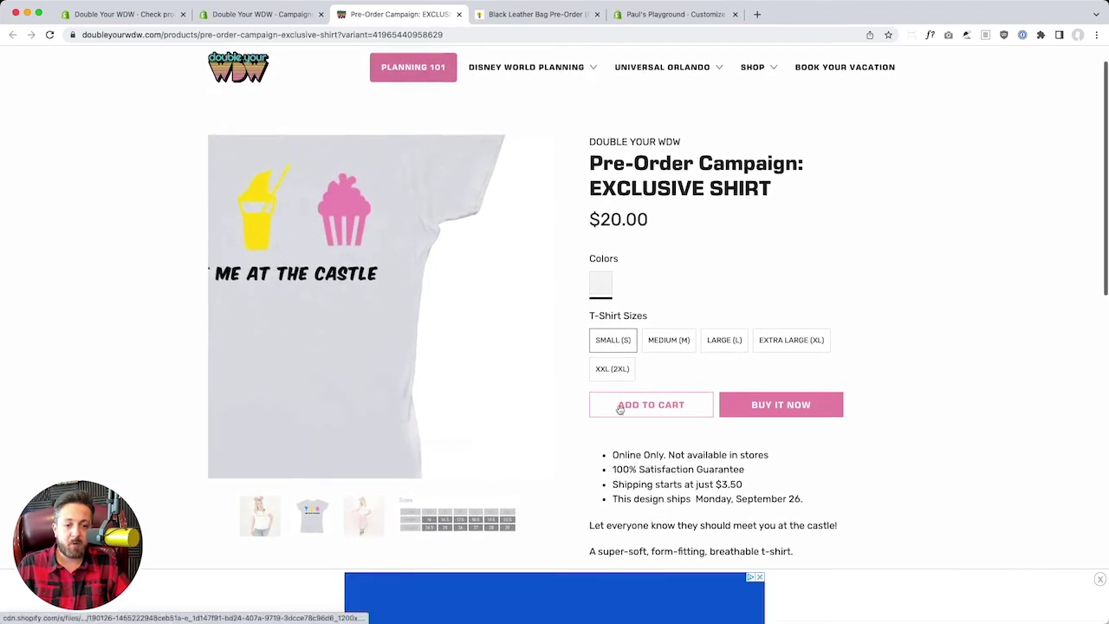